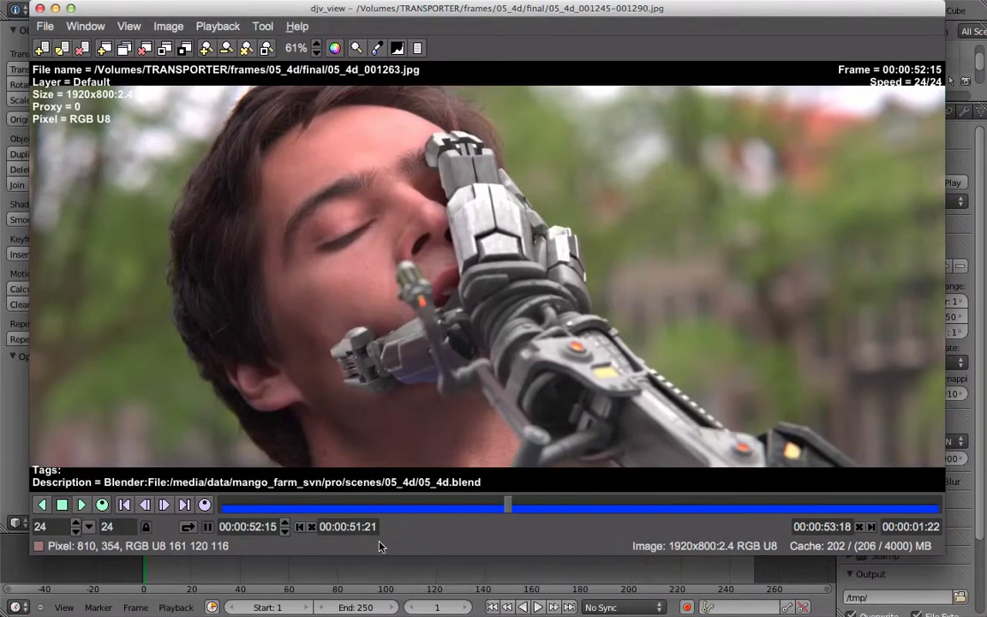
- Switch to Blender and open the tracking file 05_4d_track.blend from the 05_4d scene folder
{"action": "left_click", "coordinate": [473, 572]}
{"action": "key", "text": "ctrl+o"}
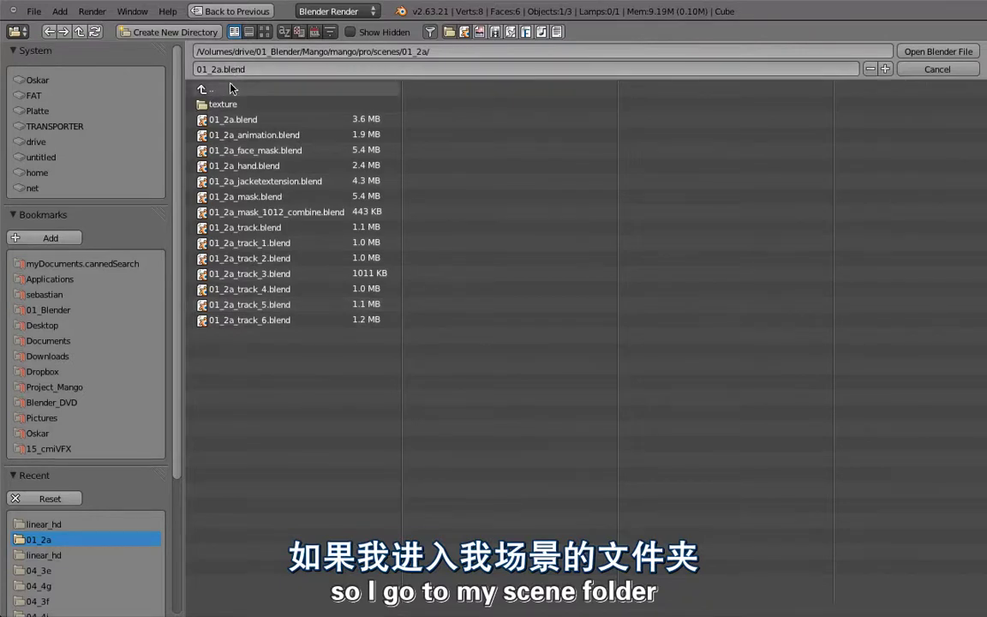
{"action": "left_click", "coordinate": [230, 88]}
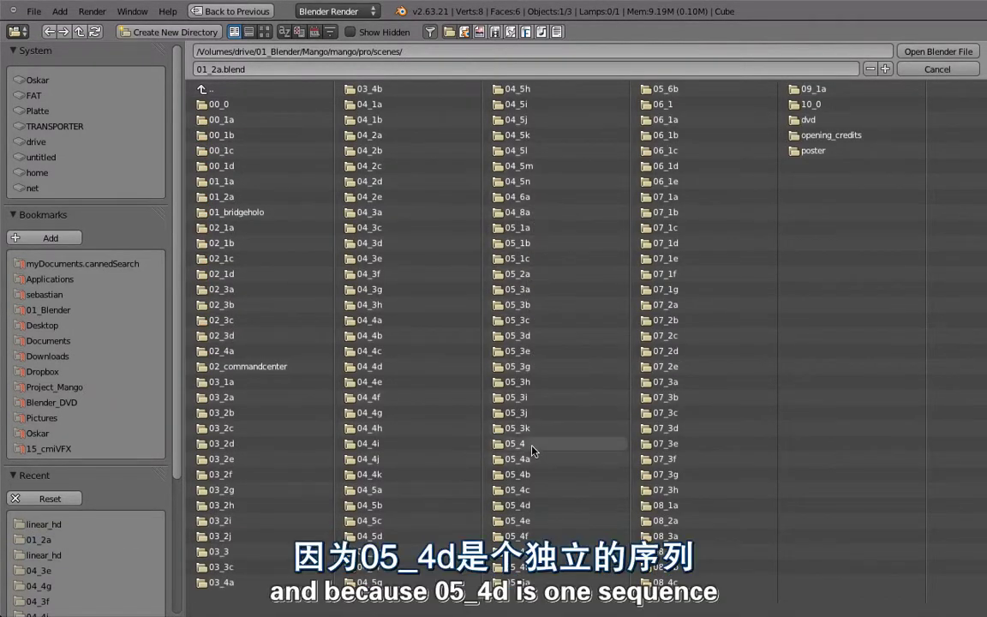
{"action": "left_click", "coordinate": [536, 505]}
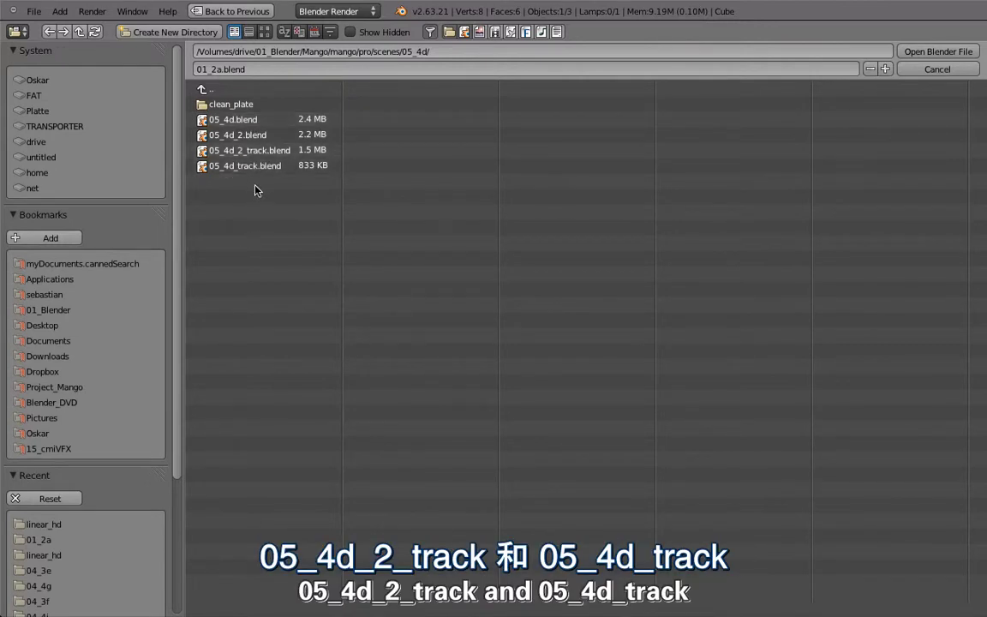
{"action": "left_click", "coordinate": [243, 166]}
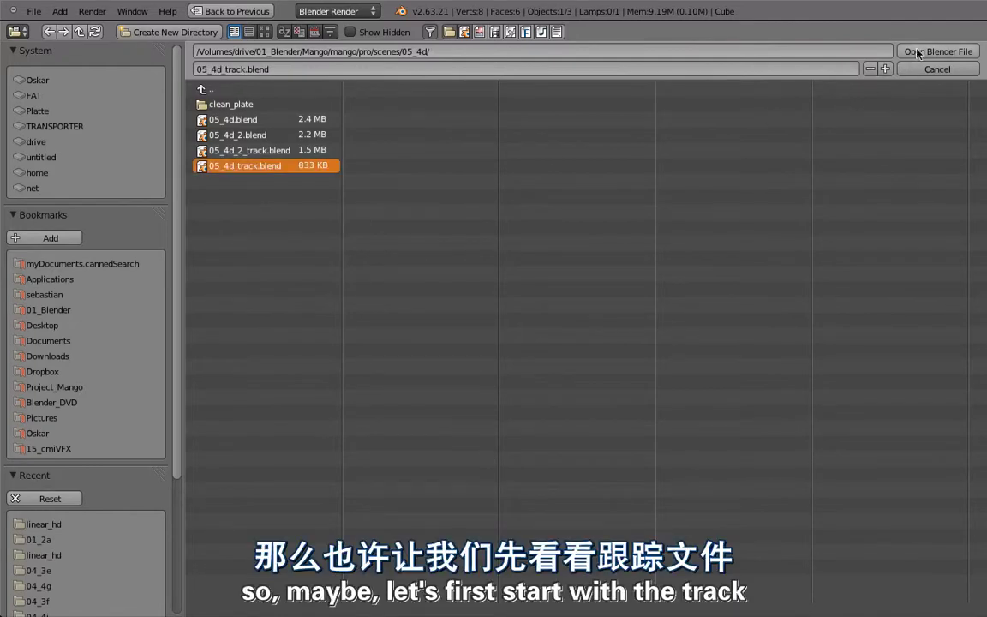
{"action": "key", "text": "Return"}
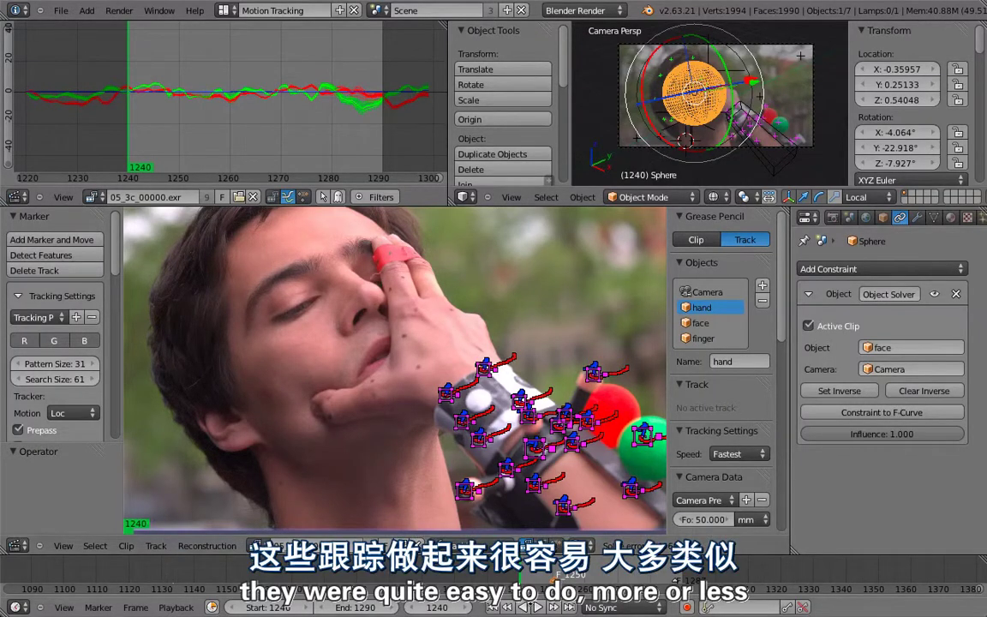
- Fit the timeline to the shot's frame range and play the tracked footage to examine the camera movement
{"action": "middle_click_drag", "start_coordinate": [99, 582], "coordinate": [495, 584]}
{"action": "scroll", "coordinate": [494, 584], "scroll_direction": "left", "scroll_amount": 3, "text": "ctrl"}
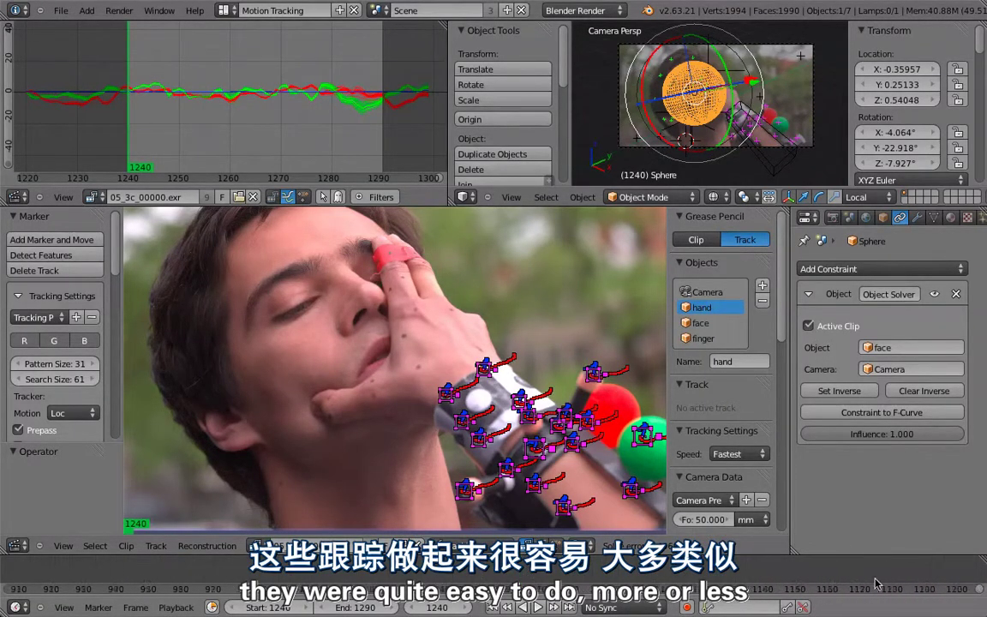
{"action": "scroll", "coordinate": [839, 580], "scroll_direction": "left", "scroll_amount": 2, "text": "ctrl"}
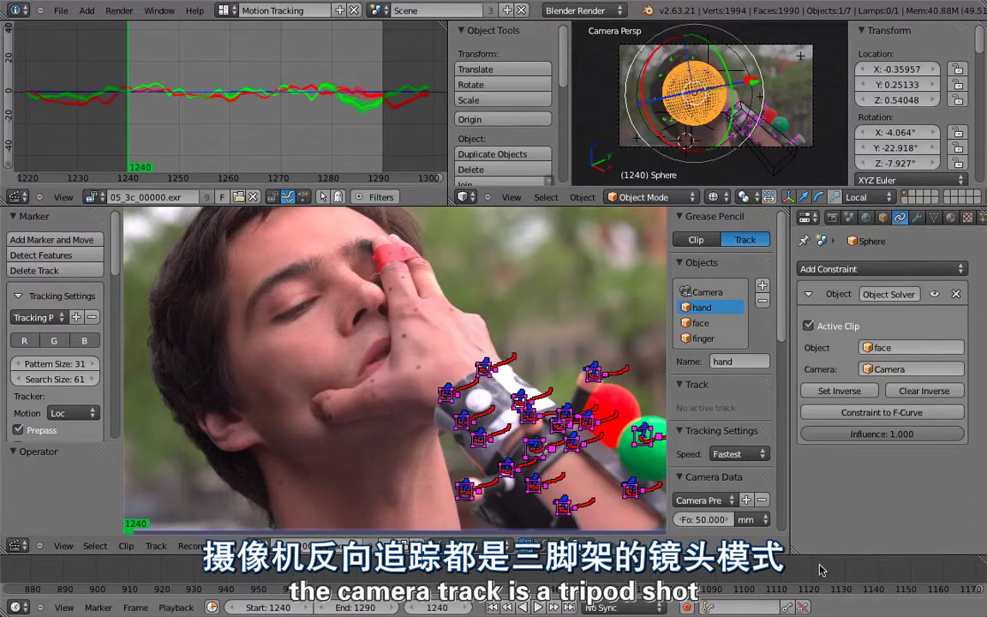
{"action": "key", "text": "Home"}
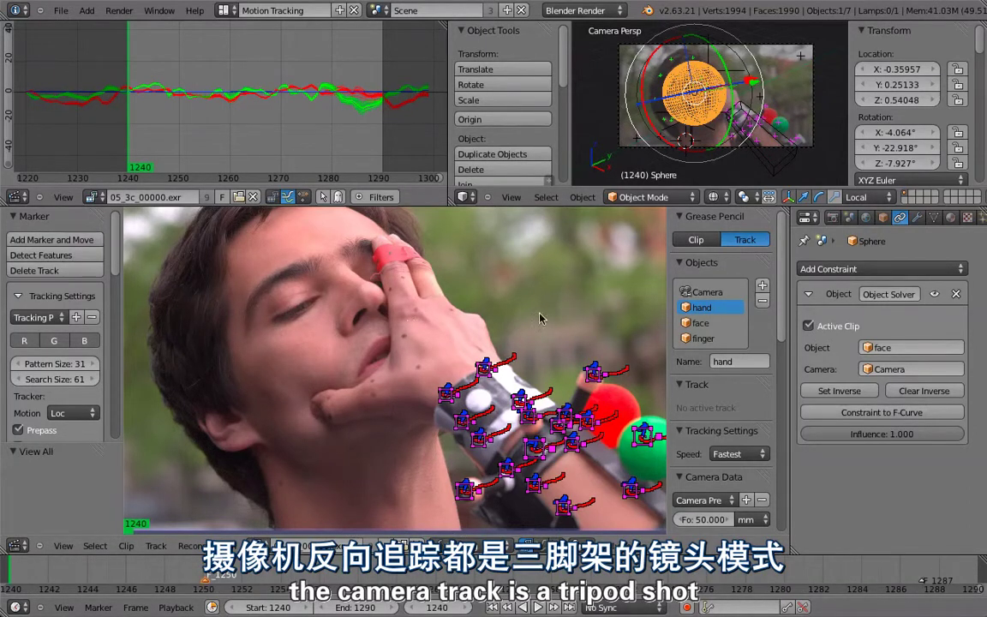
{"action": "key", "text": "alt+a"}
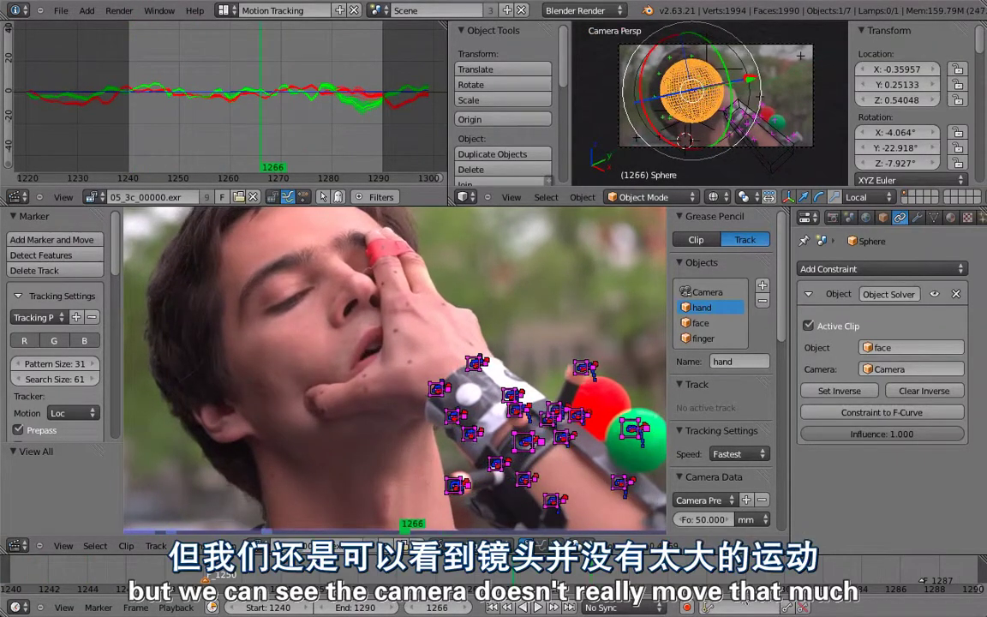
{"action": "key", "text": "Left"}
{"action": "key", "text": "Left"}
{"action": "scroll", "coordinate": [414, 355], "scroll_direction": "down", "scroll_amount": 2}
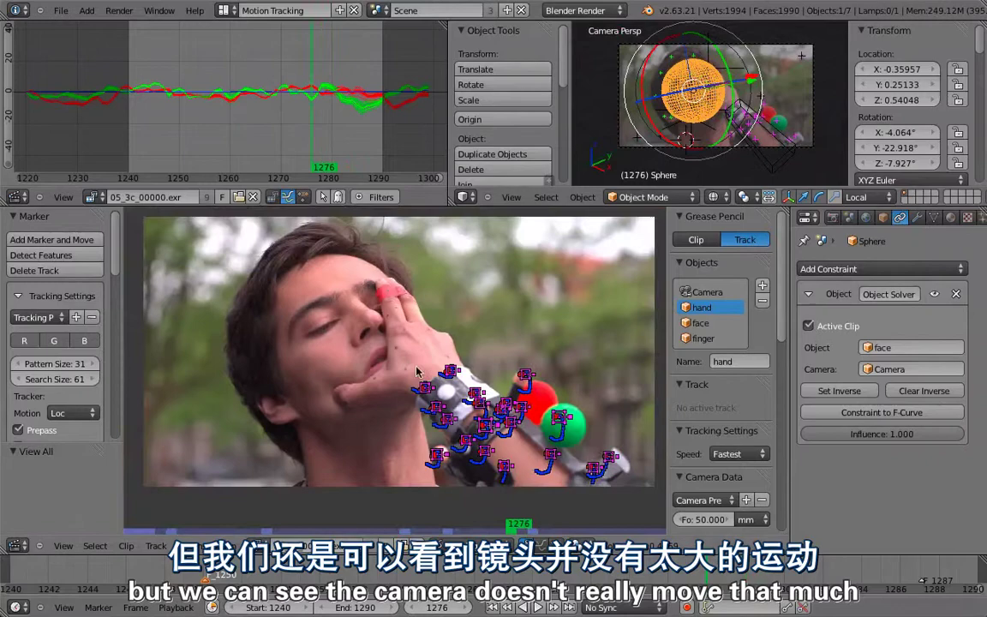
- Select all markers of the Camera tracking object and enable Tripod Motion for the solve
{"action": "left_click", "coordinate": [707, 293]}
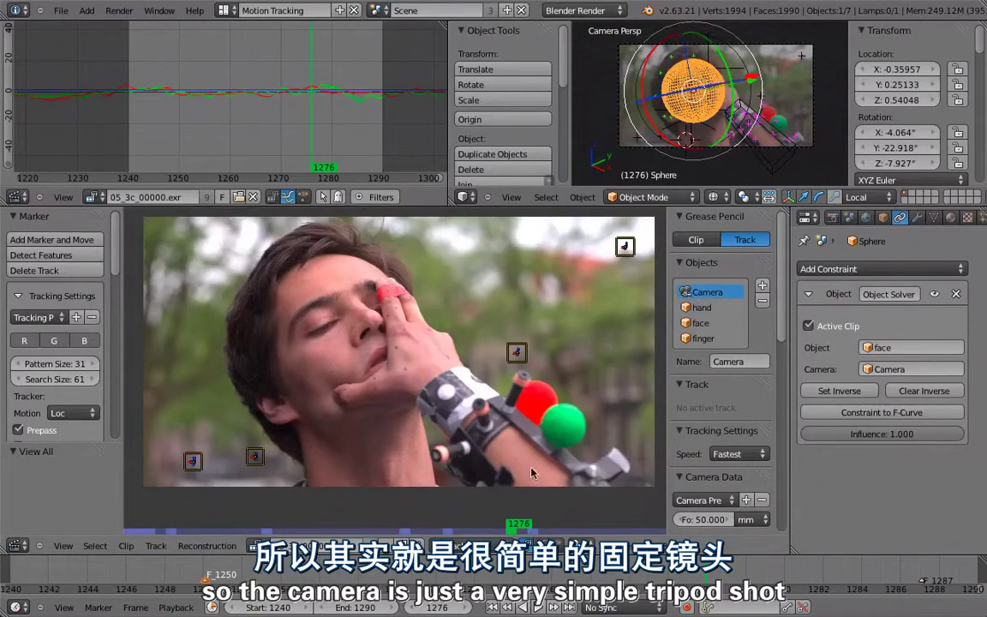
{"action": "key", "text": "a"}
{"action": "left_click_drag", "start_coordinate": [754, 572], "coordinate": [942, 593]}
{"action": "left_click_drag", "start_coordinate": [576, 589], "coordinate": [404, 402]}
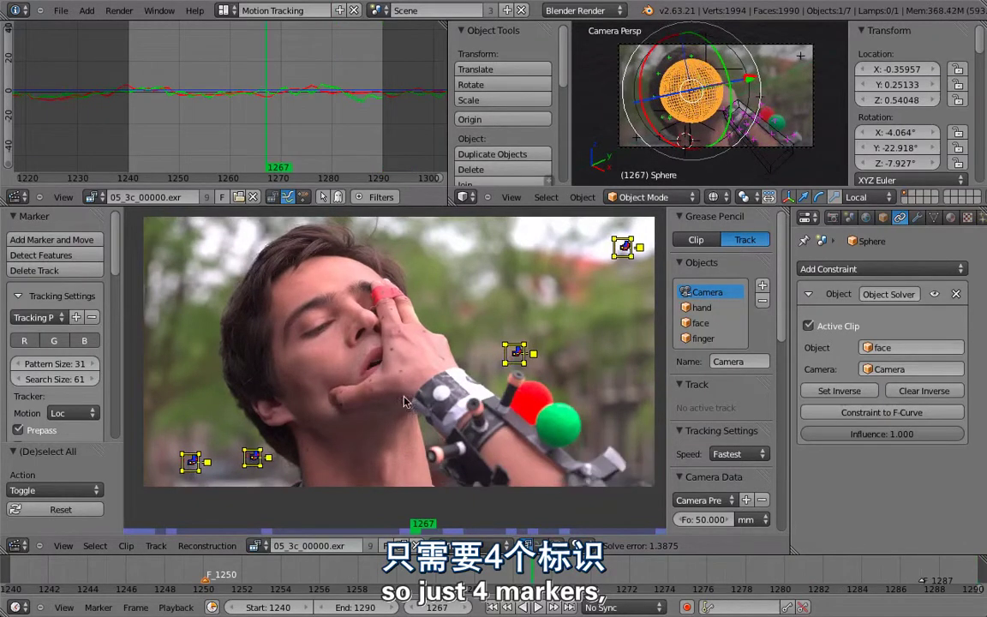
{"action": "key", "text": "Down"}
{"action": "scroll", "coordinate": [57, 352], "scroll_direction": "down", "scroll_amount": 10}
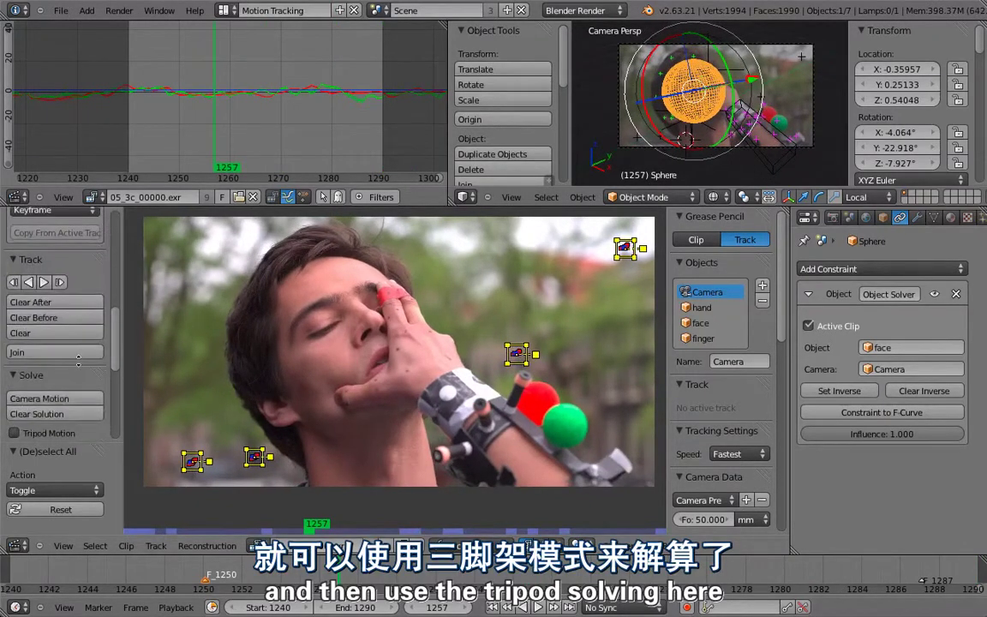
{"action": "left_click", "coordinate": [14, 276]}
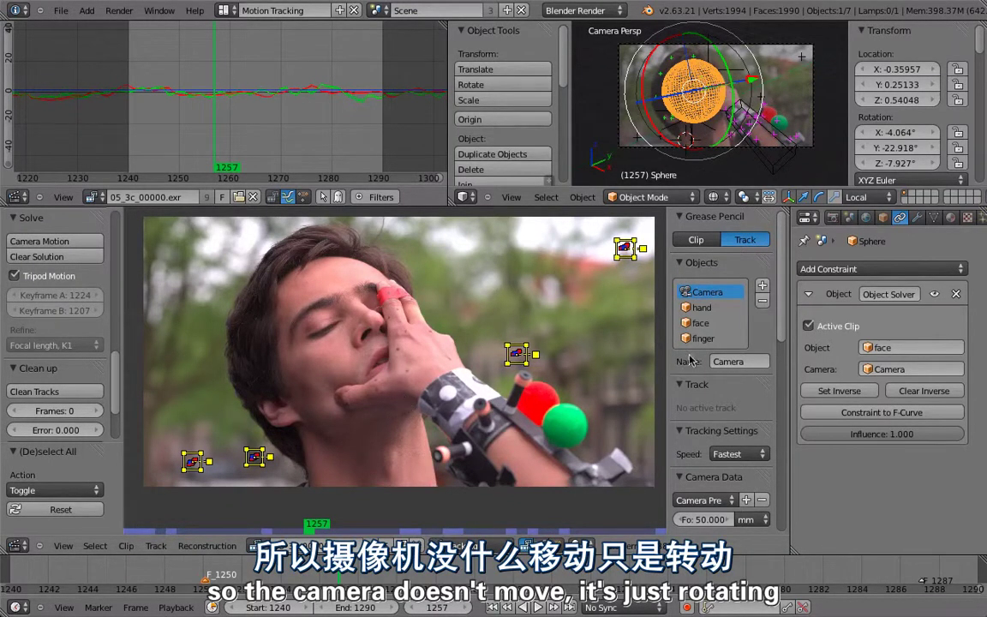
- Display the hand object's tracks and scrub the early frames while examining the wrist and forearm markers up close
{"action": "left_click", "coordinate": [701, 307]}
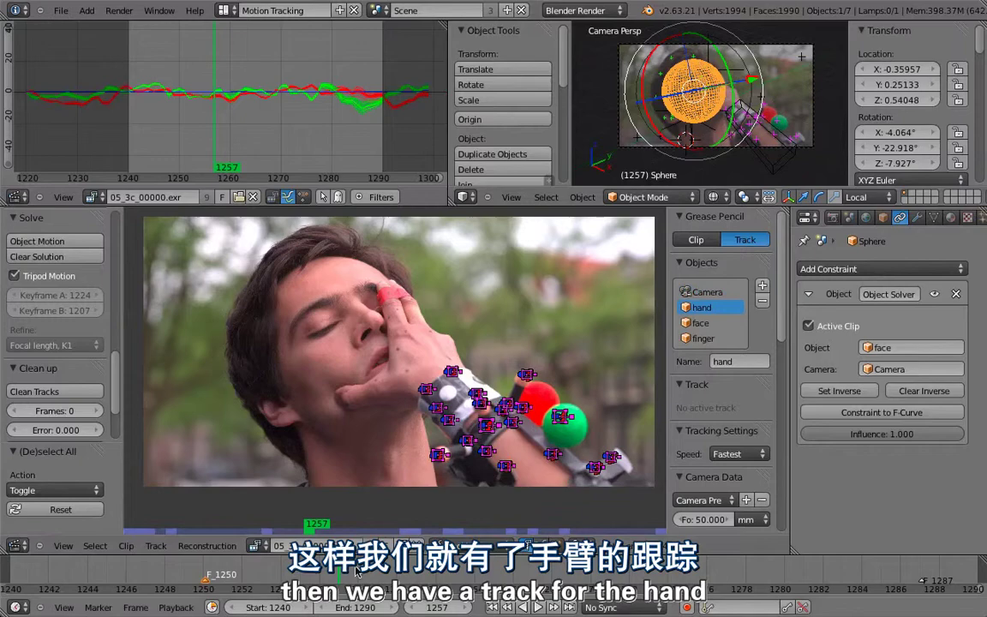
{"action": "left_click", "coordinate": [87, 572]}
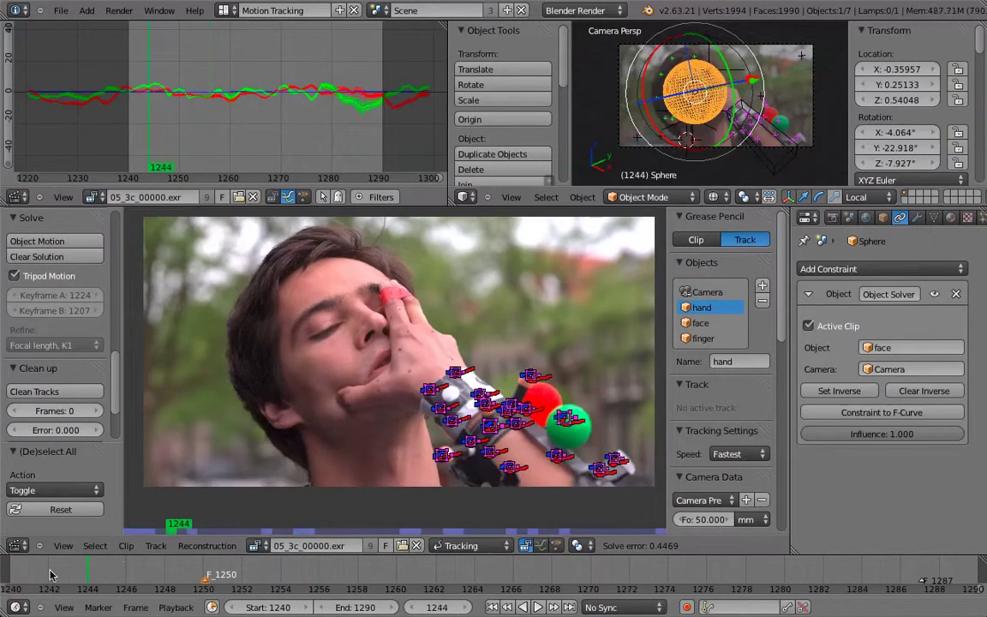
{"action": "left_click_drag", "start_coordinate": [98, 573], "coordinate": [262, 558]}
{"action": "middle_click_drag", "start_coordinate": [491, 454], "coordinate": [401, 366]}
{"action": "scroll", "coordinate": [401, 366], "scroll_direction": "up", "scroll_amount": 4}
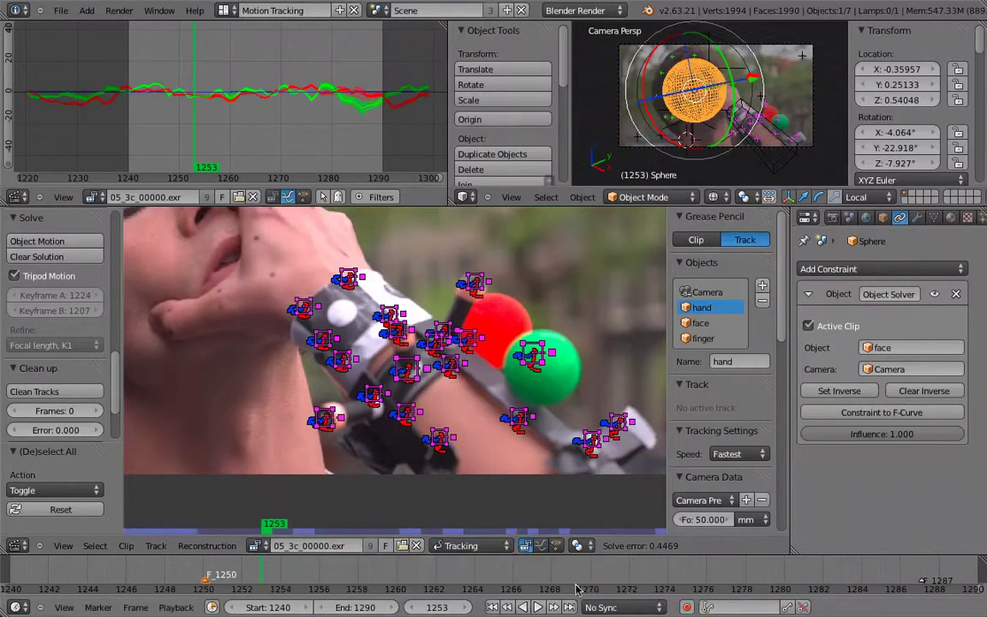
- Scrub the end of the shot, around frames 1280 to 1290, to examine the arm's rotation and movement for solving
{"action": "left_click", "coordinate": [608, 584]}
{"action": "left_click", "coordinate": [799, 579]}
{"action": "scroll", "coordinate": [505, 463], "scroll_direction": "down", "scroll_amount": 4}
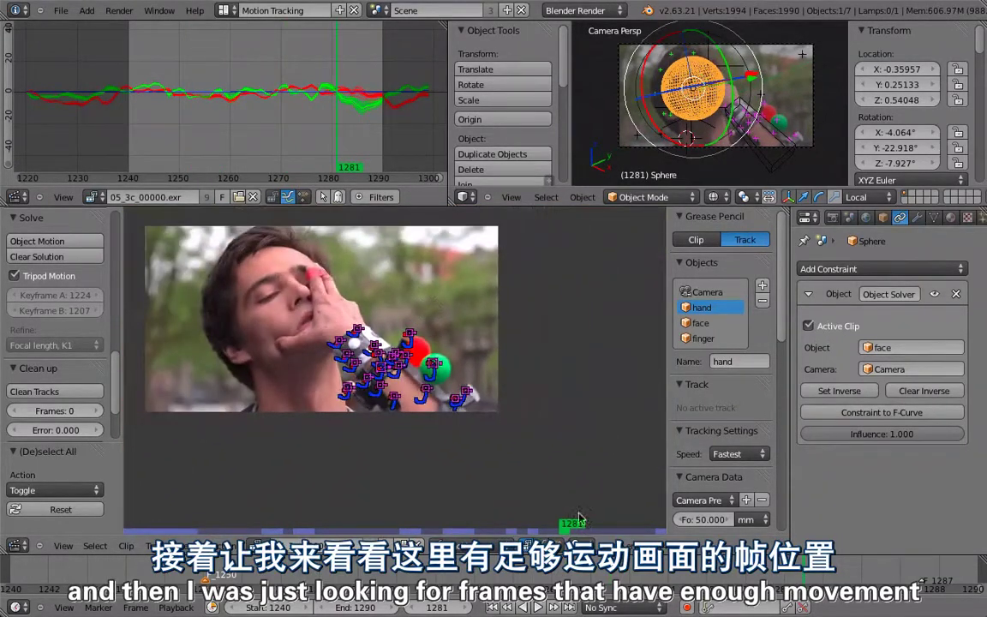
{"action": "scroll", "coordinate": [643, 572], "scroll_direction": "down", "scroll_amount": 1}
{"action": "middle_click_drag", "start_coordinate": [642, 572], "coordinate": [469, 572]}
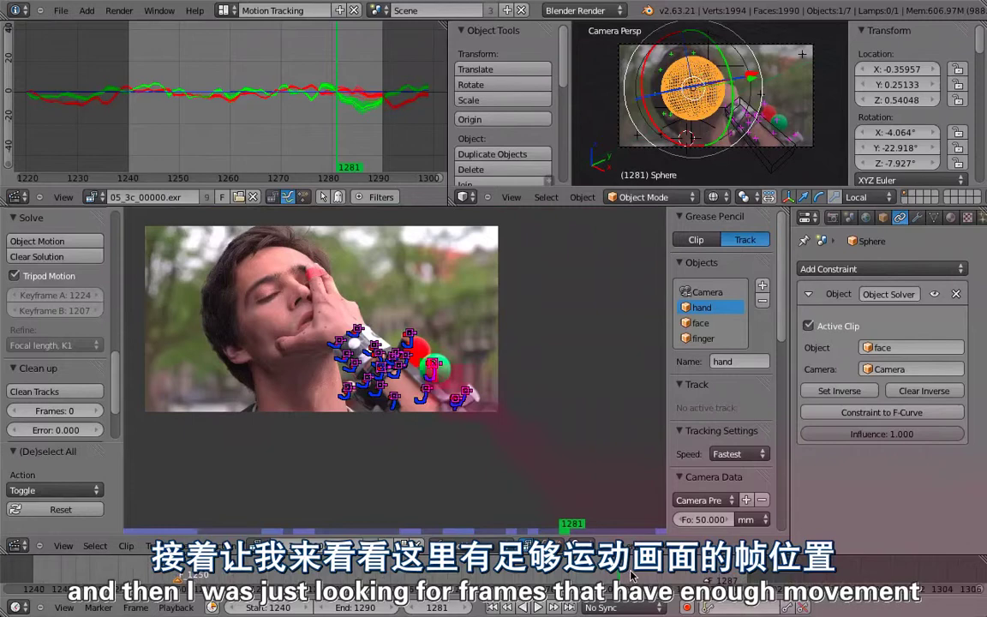
{"action": "left_click_drag", "start_coordinate": [677, 578], "coordinate": [735, 574]}
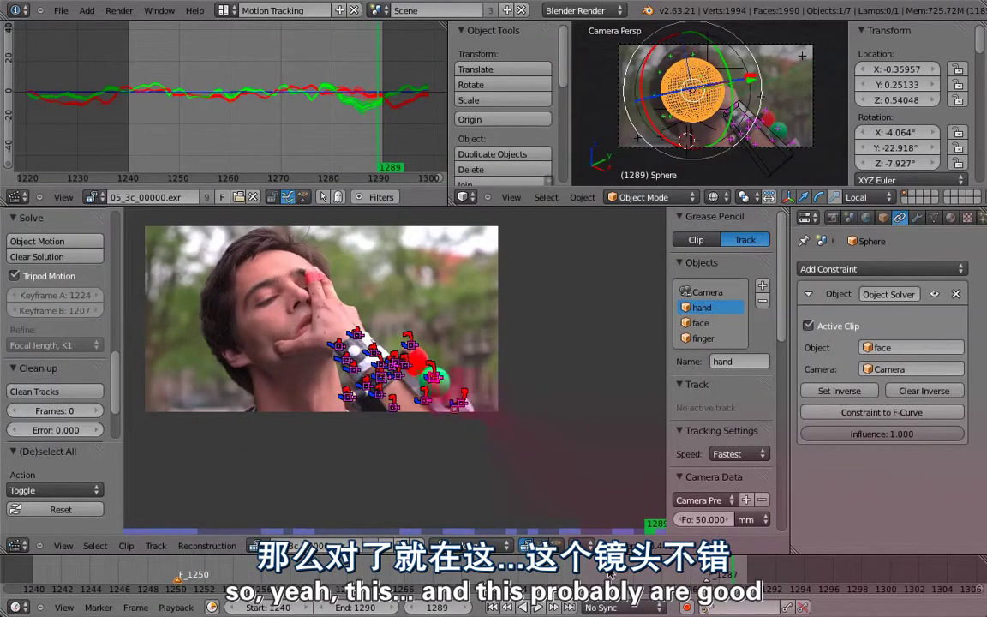
{"action": "left_click", "coordinate": [604, 574]}
{"action": "scroll", "coordinate": [394, 478], "scroll_direction": "up", "scroll_amount": 3}
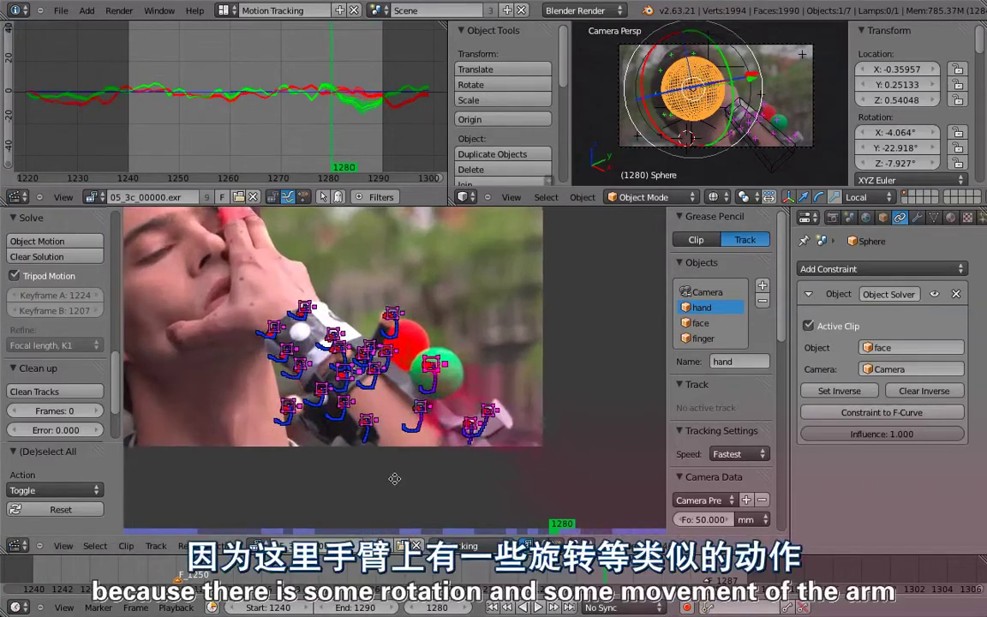
{"action": "left_click_drag", "start_coordinate": [562, 531], "coordinate": [654, 519]}
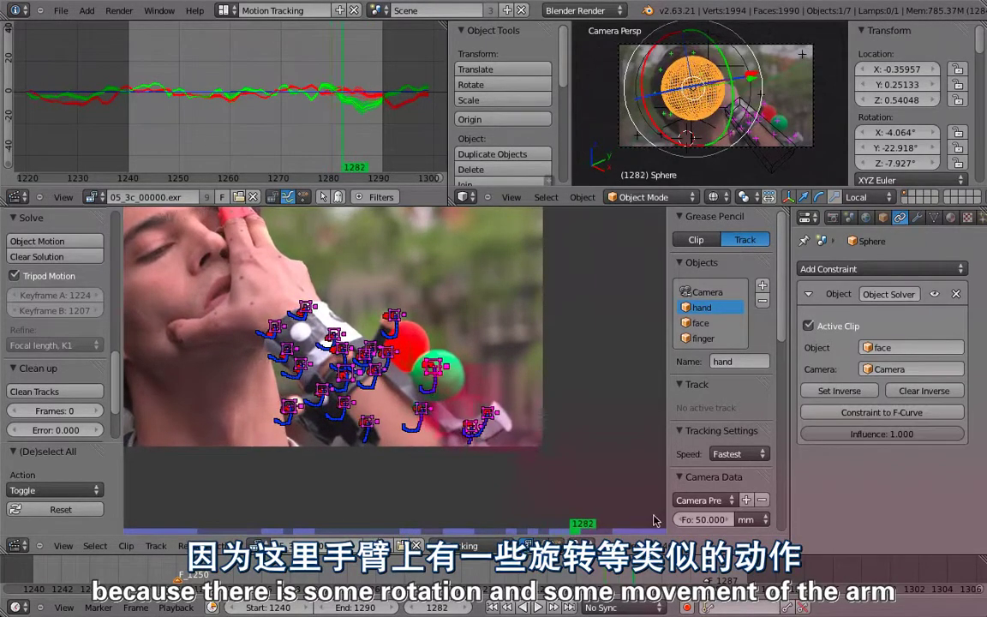
{"action": "key", "text": "shift+Right"}
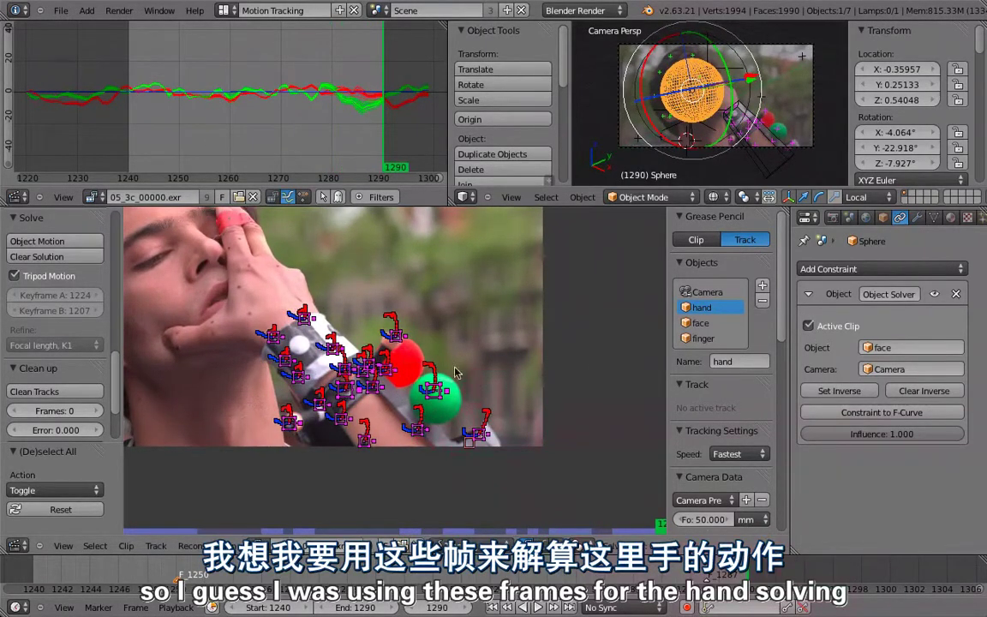
- Display the face object's tracks and scrub through the shot to examine its markers
{"action": "left_click", "coordinate": [701, 323]}
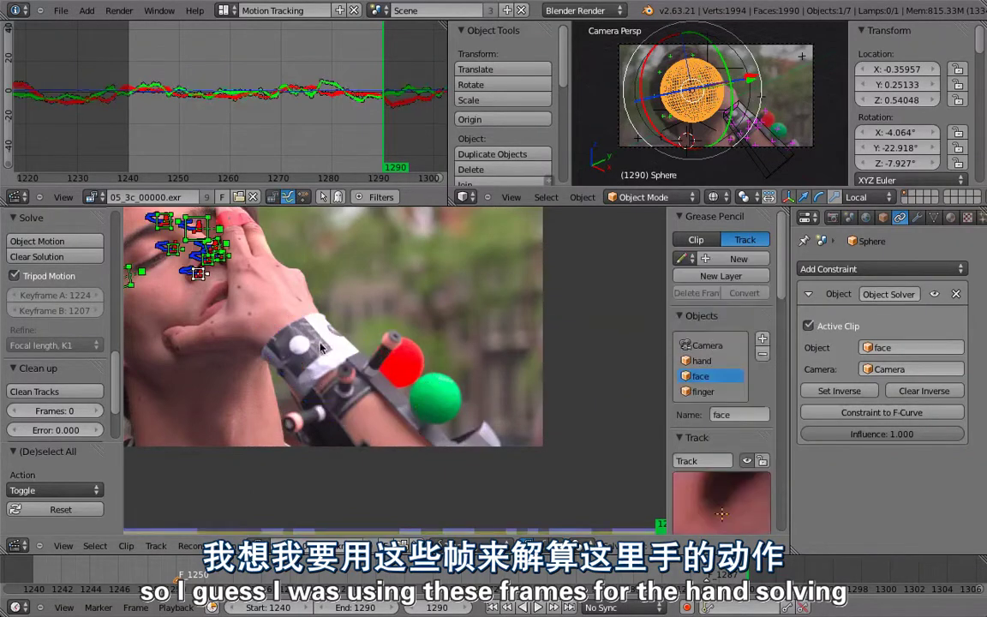
{"action": "left_click_drag", "start_coordinate": [468, 533], "coordinate": [426, 488]}
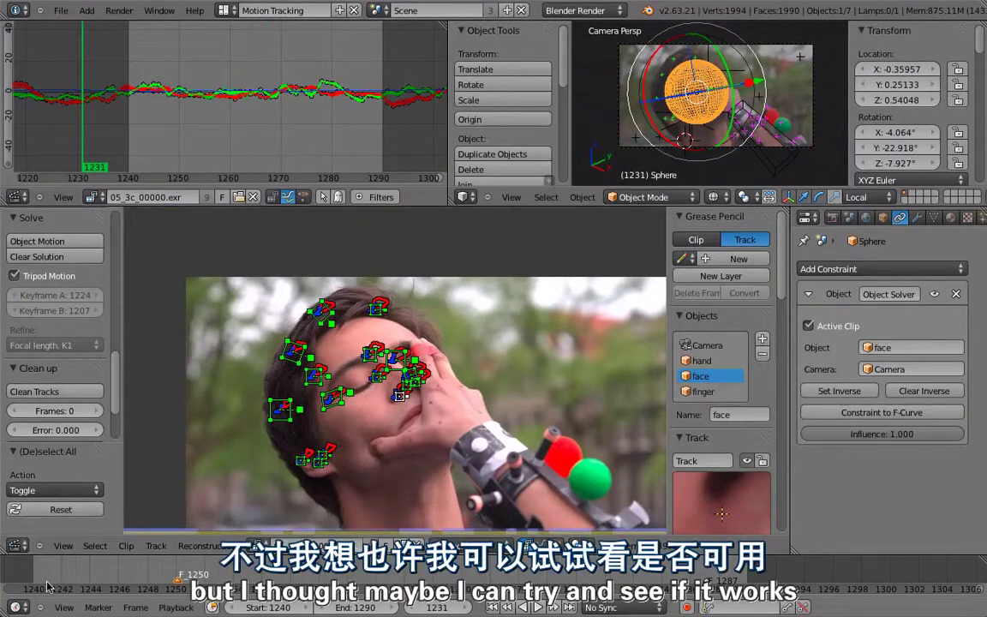
{"action": "left_click_drag", "start_coordinate": [44, 572], "coordinate": [467, 465]}
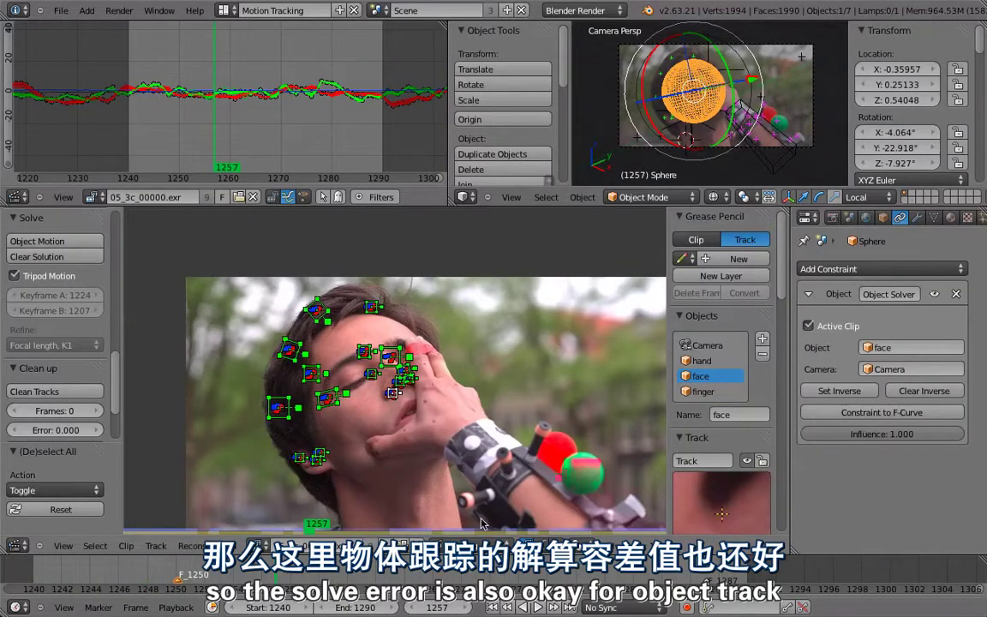
- Maximize the 3D view and play the animation to examine the tracked head sphere and arm box, selecting the arm box
{"action": "key", "text": "ctrl+Up"}
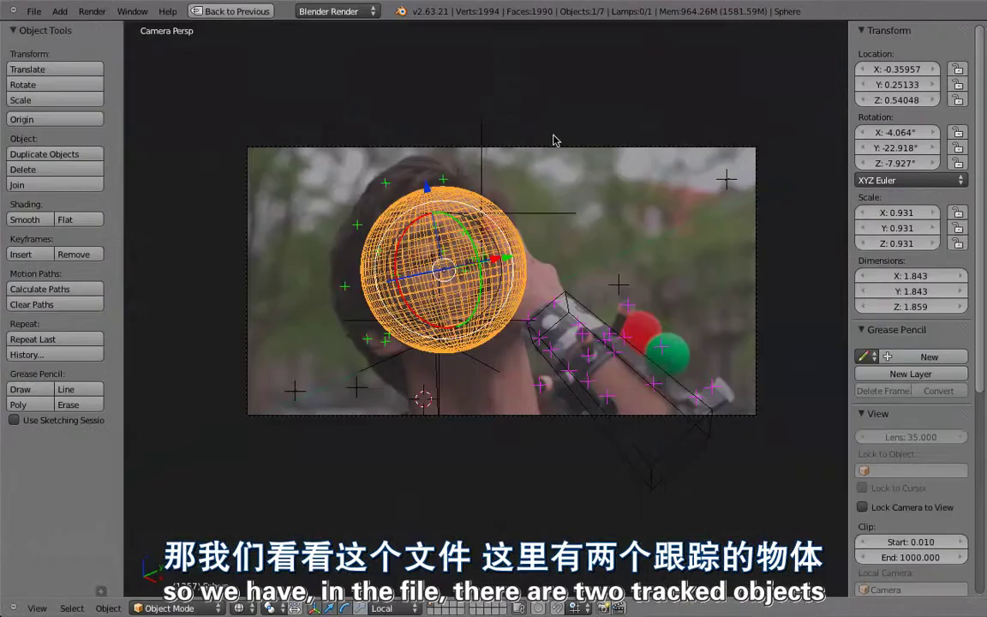
{"action": "middle_click_drag", "start_coordinate": [428, 298], "coordinate": [530, 349]}
{"action": "key", "text": "alt+a"}
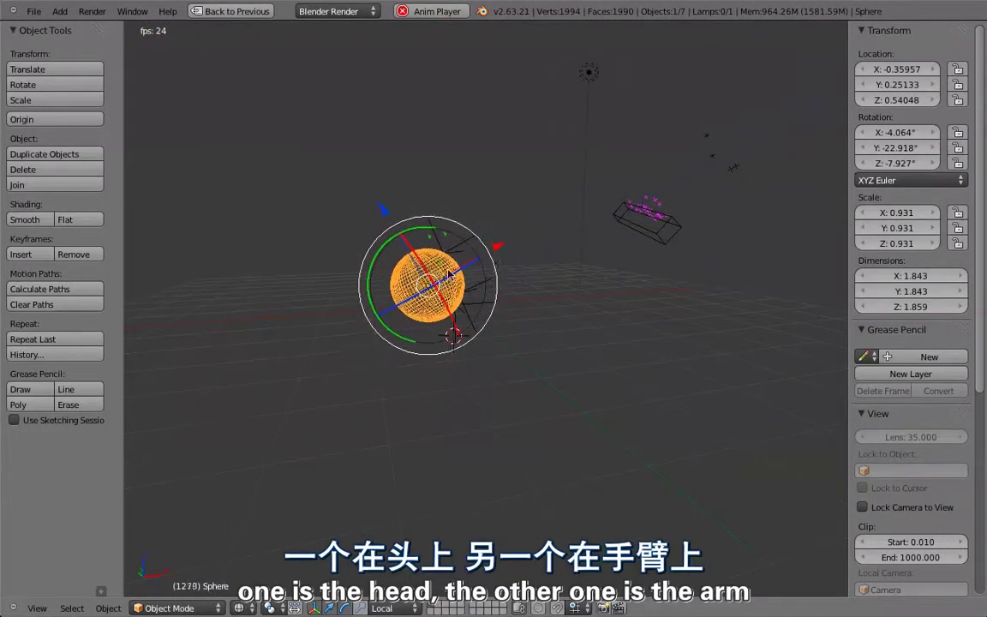
{"action": "right_click", "coordinate": [671, 251]}
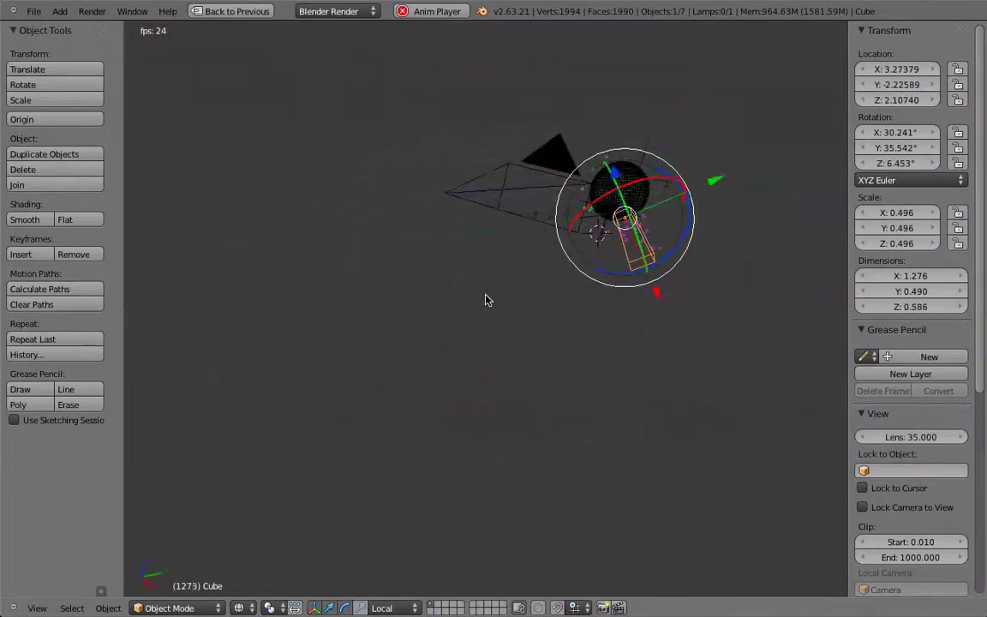
{"action": "key", "text": "alt+a"}
{"action": "middle_click_drag", "start_coordinate": [566, 254], "coordinate": [444, 371]}
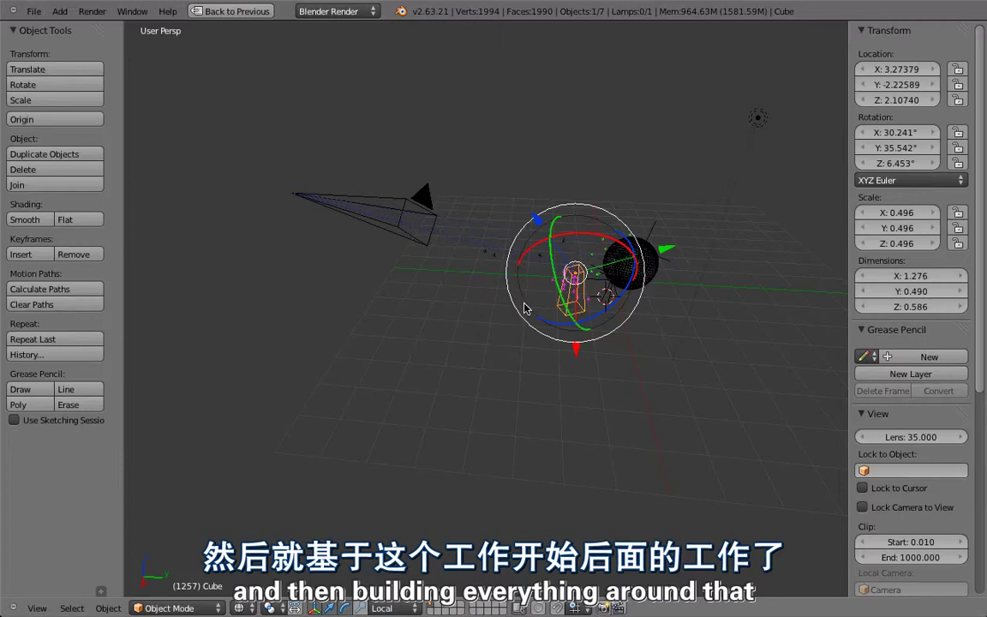
{"action": "middle_click_drag", "start_coordinate": [524, 308], "coordinate": [507, 257]}
- Open the main scene file 05_4d.blend from the 05_4d folder
{"action": "key", "text": "shift+space"}
{"action": "key", "text": "ctrl+o"}
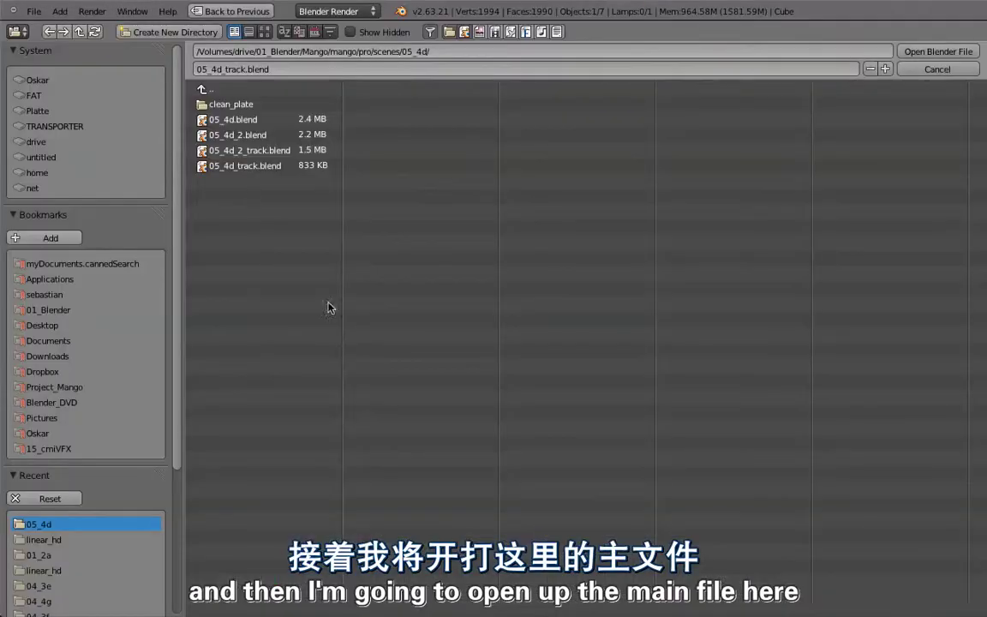
{"action": "left_click", "coordinate": [236, 119]}
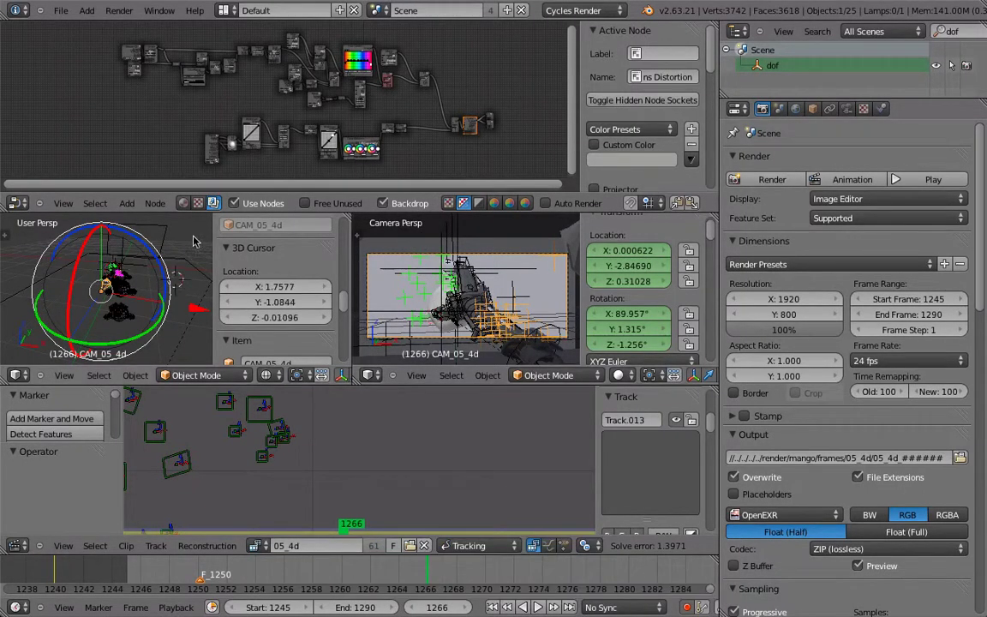
- Maximize the user perspective 3D view and play the animation to examine the robotic hand and head geometry with their tracks
{"action": "middle_click_drag", "start_coordinate": [146, 332], "coordinate": [130, 312]}
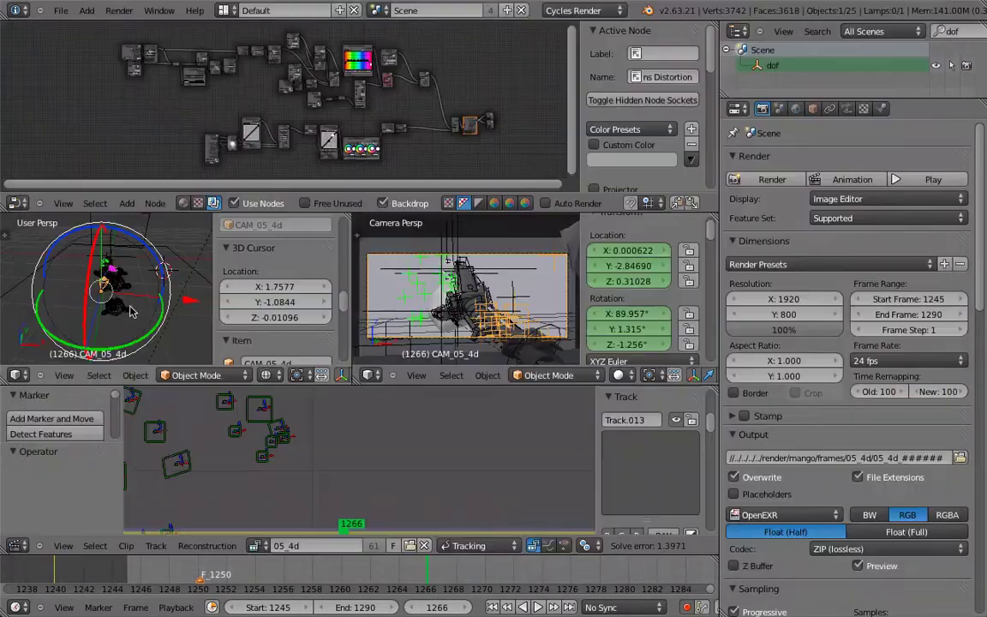
{"action": "key", "text": "ctrl+Up"}
{"action": "middle_click_drag", "start_coordinate": [136, 331], "coordinate": [619, 341]}
{"action": "scroll", "coordinate": [504, 234], "scroll_direction": "up", "scroll_amount": 4}
{"action": "scroll", "coordinate": [481, 191], "scroll_direction": "up", "scroll_amount": 5}
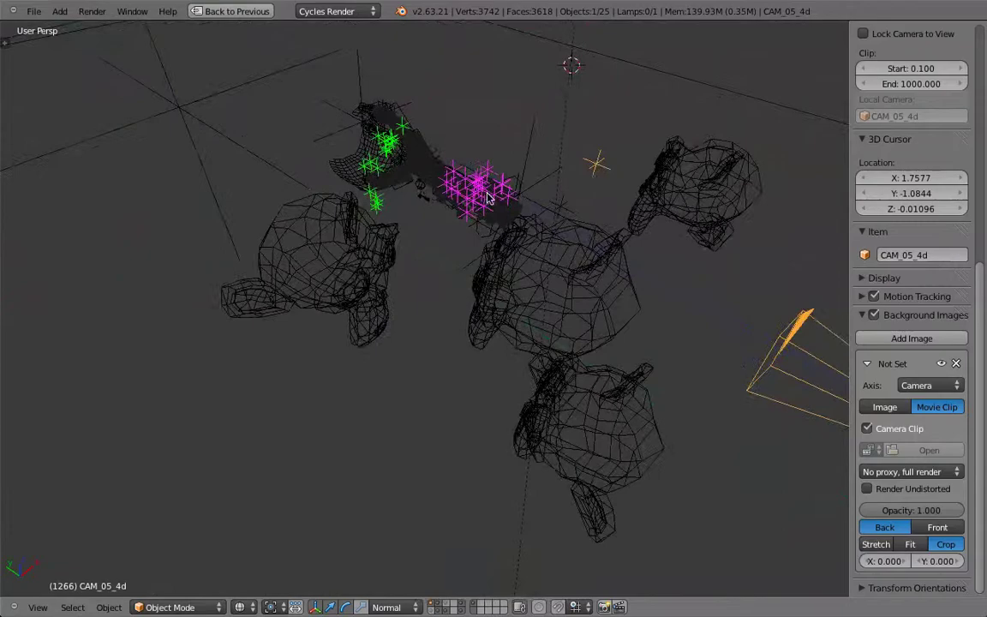
{"action": "key", "text": "alt+a"}
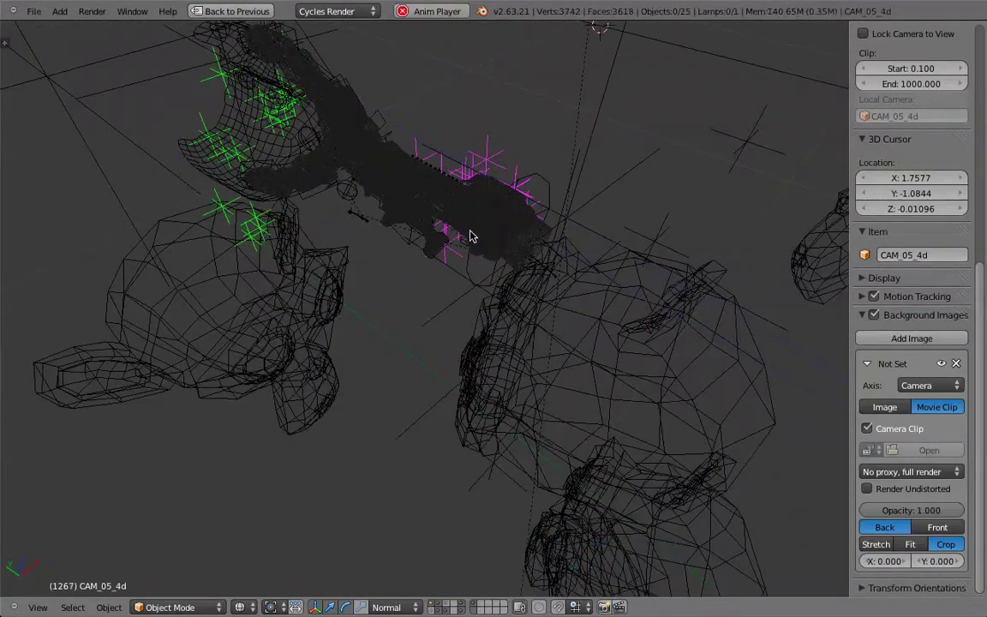
- Select the face mesh thom_base_face, switch the 3D view to solid shading and stop the playback
{"action": "middle_click_drag", "start_coordinate": [312, 197], "coordinate": [214, 286]}
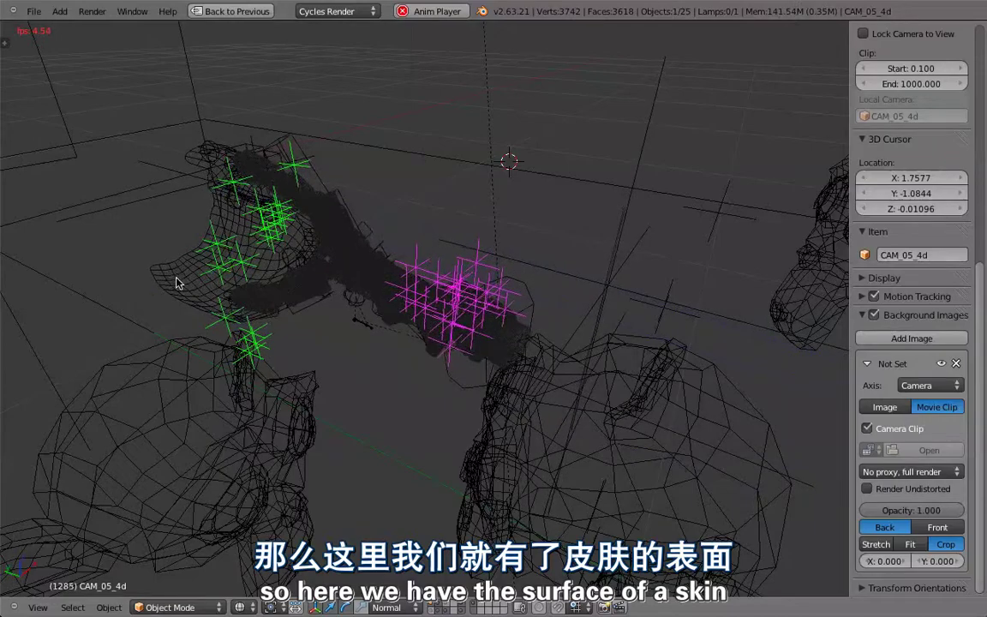
{"action": "right_click", "coordinate": [176, 283]}
{"action": "mouse_move", "coordinate": [161, 279]}
{"action": "middle_mouse_down"}
{"action": "mouse_move", "coordinate": [285, 193]}
{"action": "mouse_move", "coordinate": [295, 172]}
{"action": "mouse_move", "coordinate": [249, 185]}
{"action": "mouse_move", "coordinate": [282, 274]}
{"action": "mouse_move", "coordinate": [277, 349]}
{"action": "mouse_move", "coordinate": [228, 350]}
{"action": "mouse_move", "coordinate": [307, 413]}
{"action": "mouse_move", "coordinate": [326, 341]}
{"action": "mouse_move", "coordinate": [410, 279]}
{"action": "mouse_move", "coordinate": [291, 255]}
{"action": "mouse_move", "coordinate": [326, 265]}
{"action": "middle_mouse_up"}
{"action": "key", "text": "z"}
{"action": "key", "text": "Escape"}
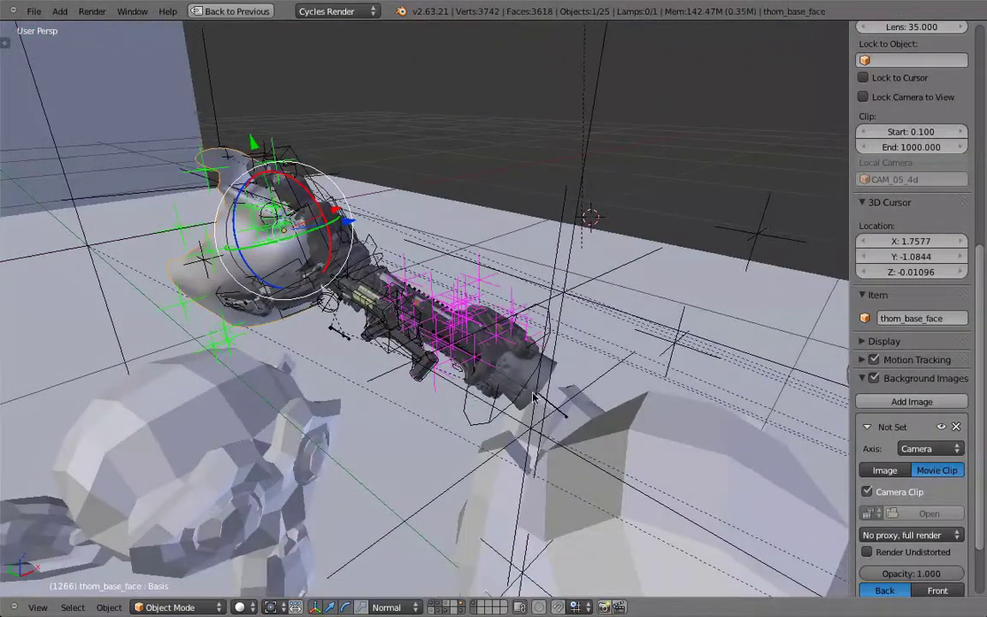
- Show only the layer with the tracking helper objects, select the arm box and play its animation
{"action": "left_click", "coordinate": [443, 609]}
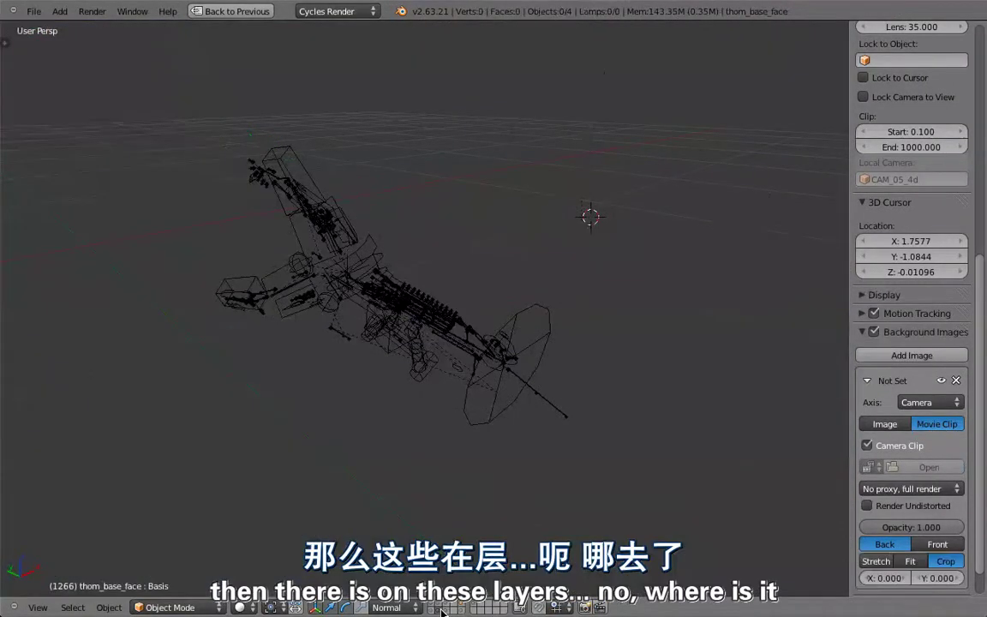
{"action": "scroll", "coordinate": [431, 473], "scroll_direction": "down", "scroll_amount": 5}
{"action": "middle_click_drag", "start_coordinate": [431, 473], "coordinate": [506, 349]}
{"action": "middle_click_drag", "start_coordinate": [484, 421], "coordinate": [452, 445]}
{"action": "scroll", "coordinate": [437, 436], "scroll_direction": "up", "scroll_amount": 2}
{"action": "right_click", "coordinate": [407, 415]}
{"action": "key", "text": "alt+a"}
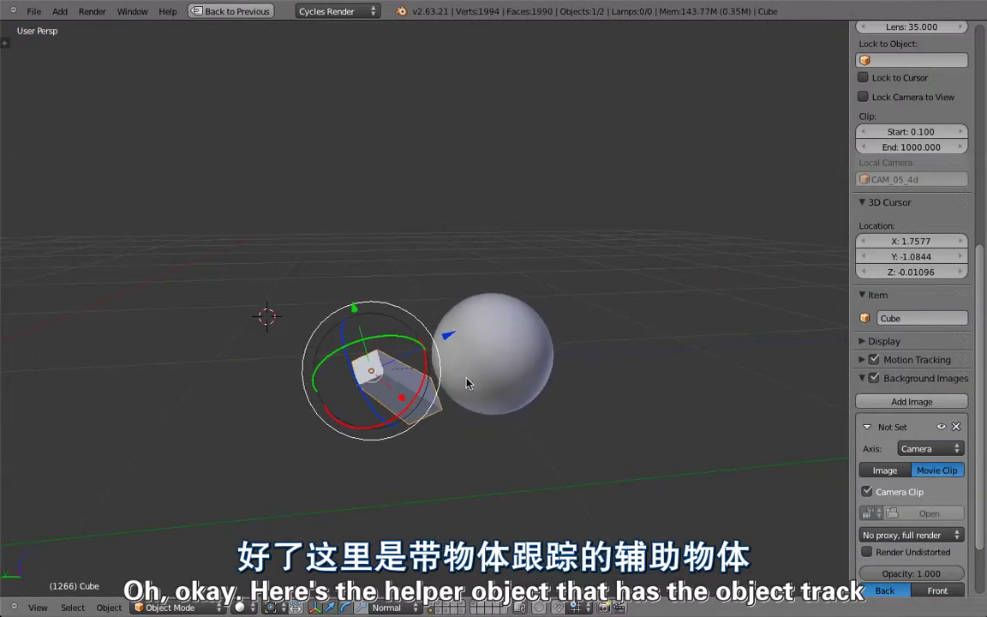
- Stop the playback, restore the full layout and display the arm box's object constraints
{"action": "middle_click_drag", "start_coordinate": [420, 339], "coordinate": [412, 329]}
{"action": "key", "text": "Escape"}
{"action": "key", "text": "shift+space"}
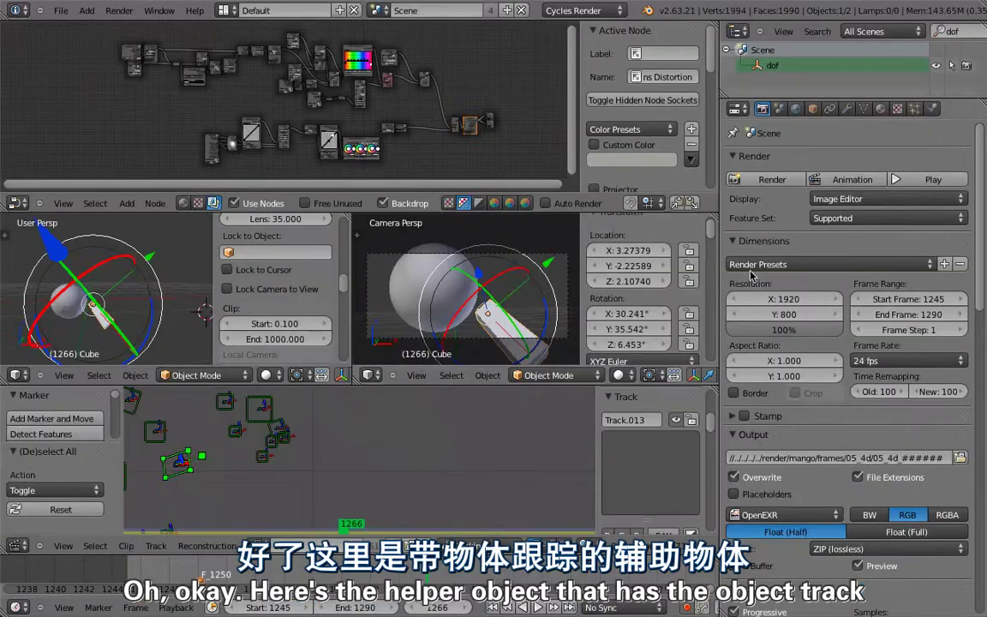
{"action": "left_click", "coordinate": [831, 109]}
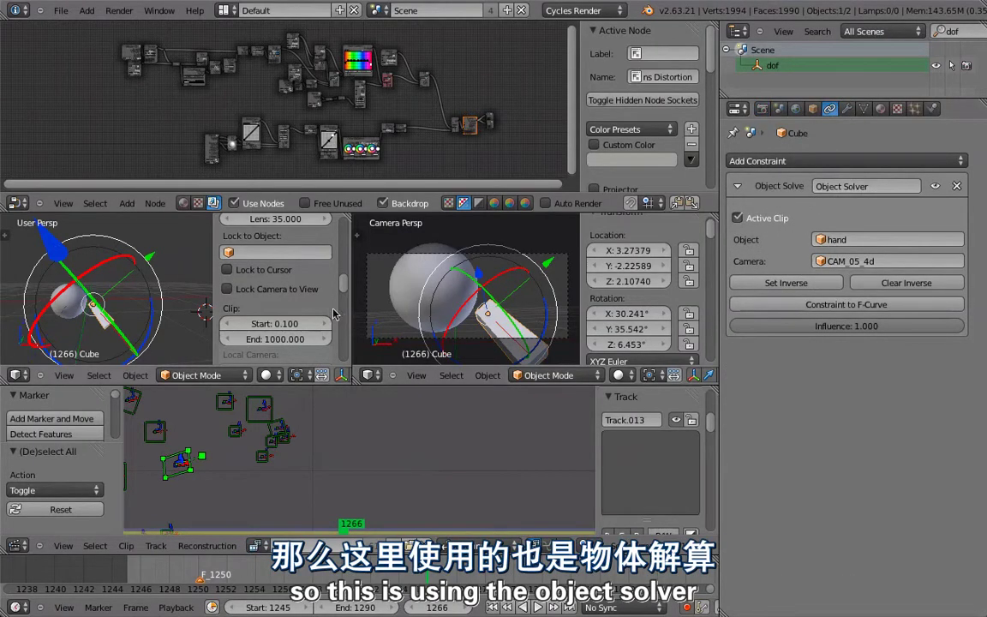
- Maximize the 3D view and play the animation with the armature's layer shown alongside the helper objects
{"action": "key", "text": "shift+space"}
{"action": "left_click", "coordinate": [444, 610], "text": "shift"}
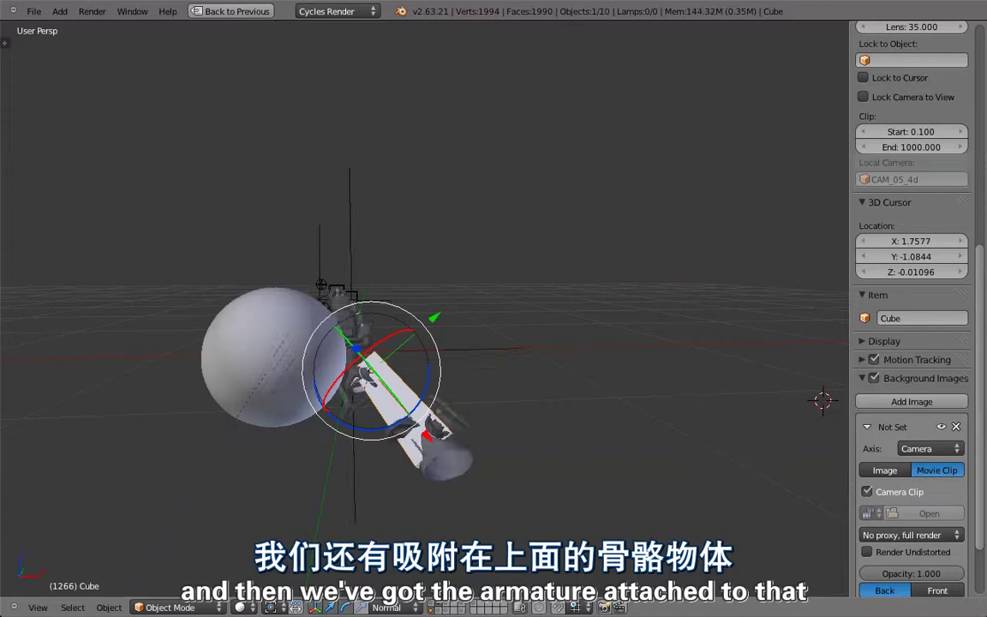
{"action": "key", "text": "alt+a"}
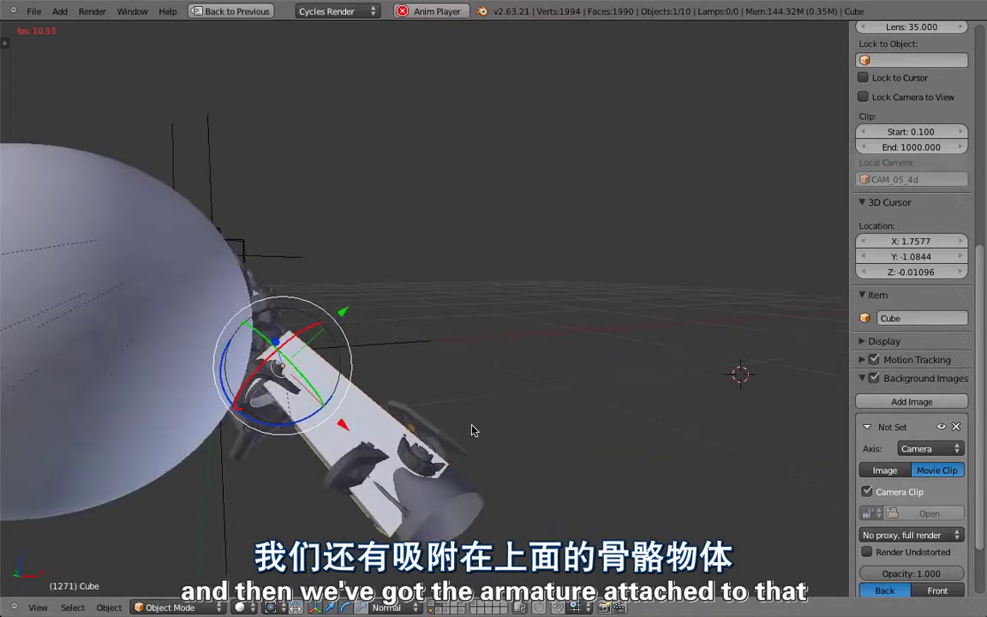
{"action": "left_click", "coordinate": [437, 610], "text": "shift"}
{"action": "left_click", "coordinate": [444, 610], "text": "shift"}
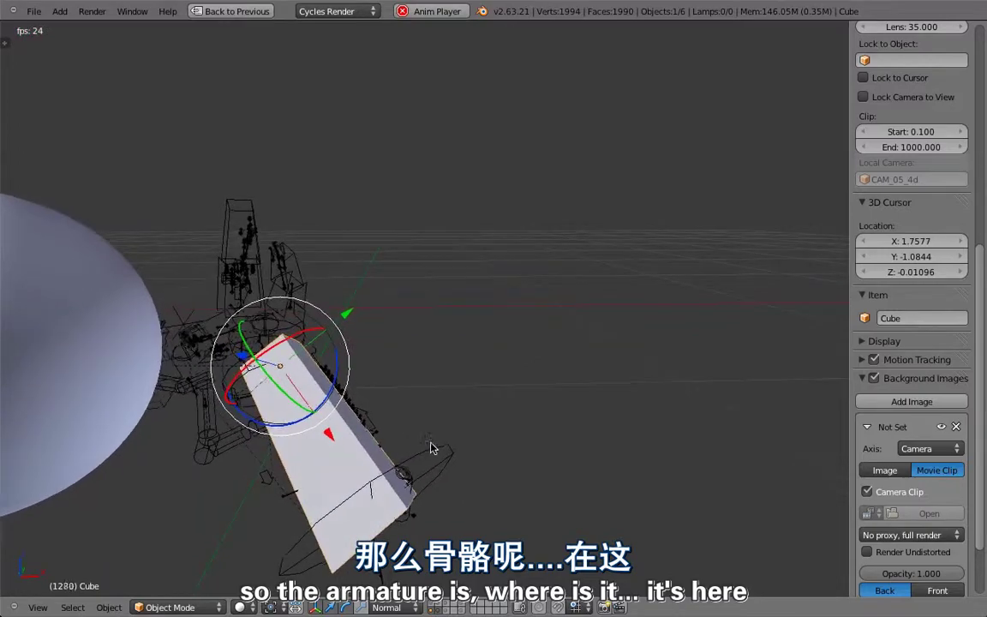
- Put the robohand_proxy armature in pose mode, select its Syringe bone to examine the device animation and stop the playback
{"action": "right_click", "coordinate": [432, 447]}
{"action": "key", "text": "ctrl+Tab"}
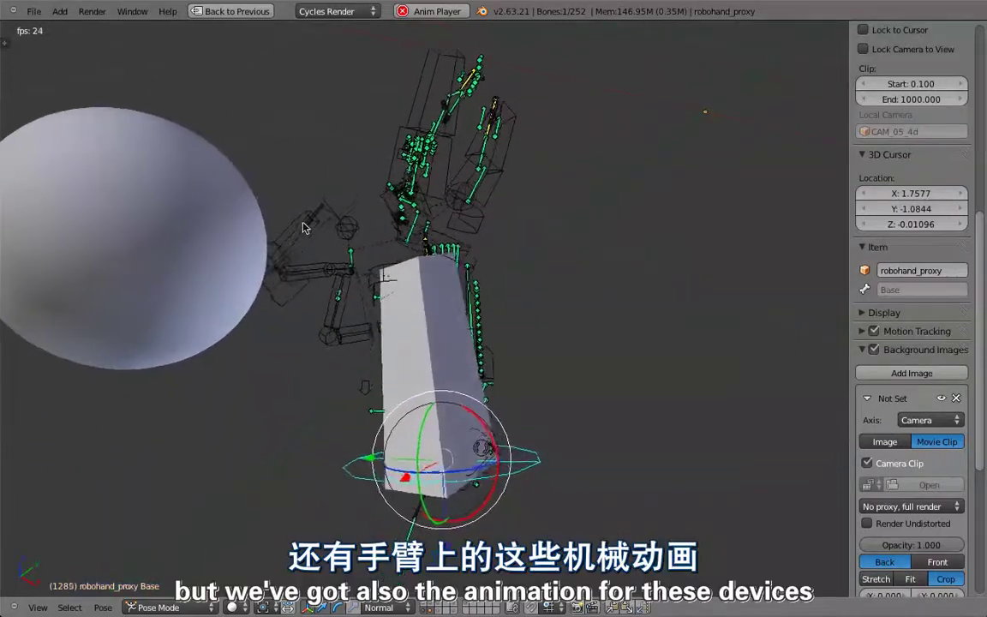
{"action": "right_click", "coordinate": [304, 225]}
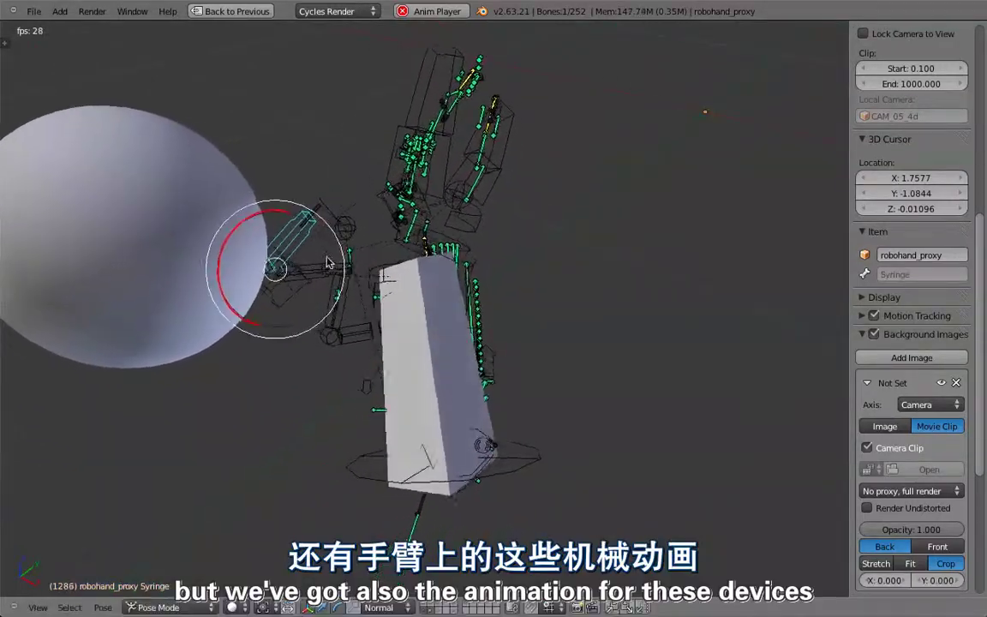
{"action": "key", "text": "Escape"}
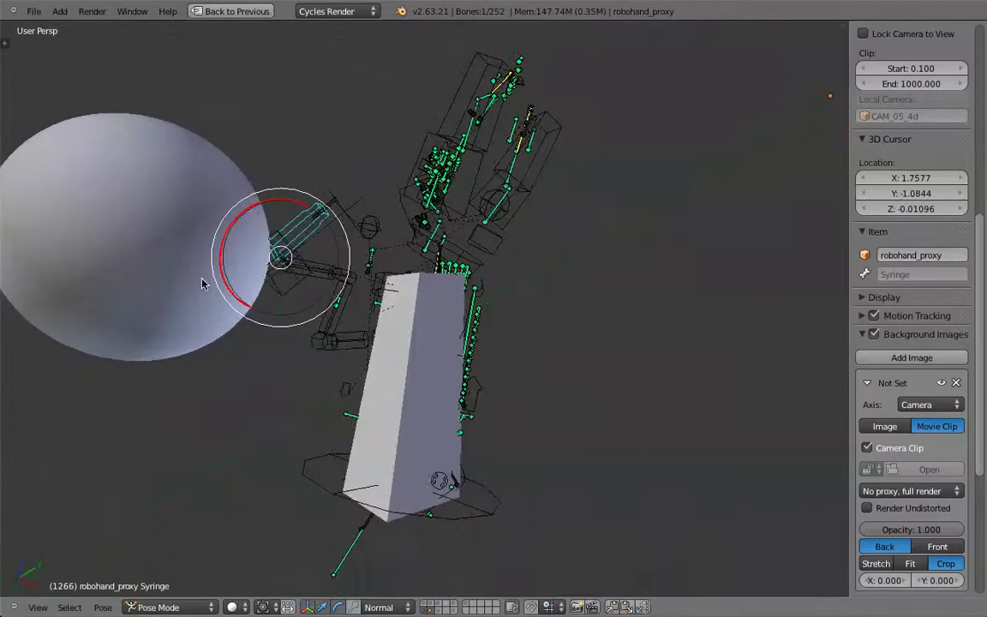
- Select the head sphere and play the animation to examine its position relative to the arm
{"action": "right_click", "coordinate": [206, 282]}
{"action": "scroll", "coordinate": [218, 286], "scroll_direction": "down", "scroll_amount": 3}
{"action": "middle_click_drag", "start_coordinate": [220, 313], "coordinate": [285, 333]}
{"action": "key", "text": "alt+a"}
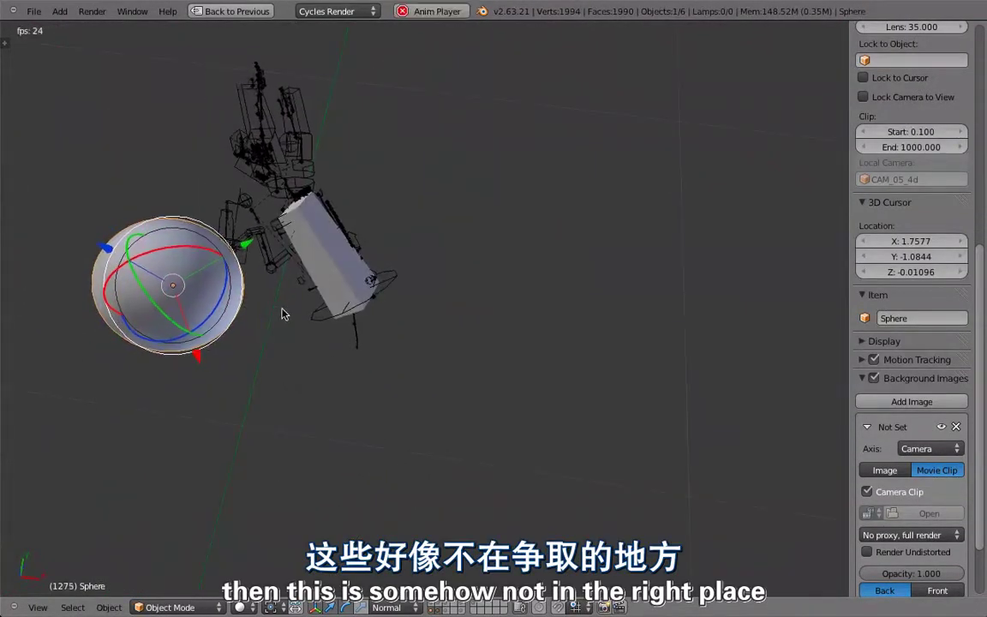
{"action": "key", "text": "Escape"}
- Show the robotic hand and its tracks instead of the helper objects, and select the armature's Bicep.001 bone
{"action": "left_click", "coordinate": [438, 610]}
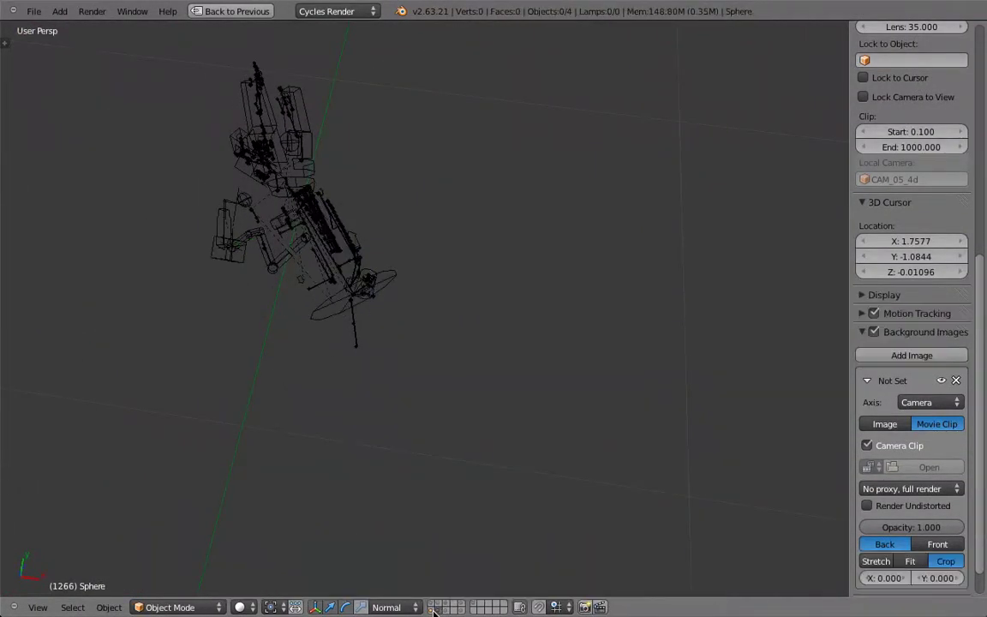
{"action": "left_click", "coordinate": [430, 603]}
{"action": "middle_click_drag", "start_coordinate": [423, 306], "coordinate": [468, 389]}
{"action": "right_click", "coordinate": [469, 389]}
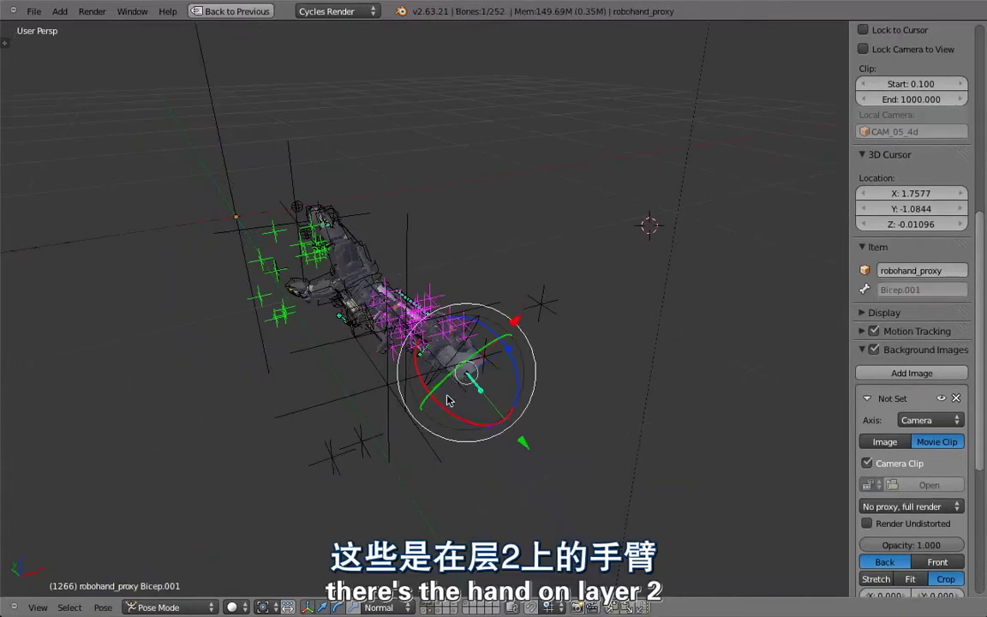
- Add layer 5 to the display, select the shadow-catching face mesh and examine it around the robotic hand
{"action": "left_click", "coordinate": [454, 606], "text": "shift"}
{"action": "scroll", "coordinate": [283, 266], "scroll_direction": "up", "scroll_amount": 4}
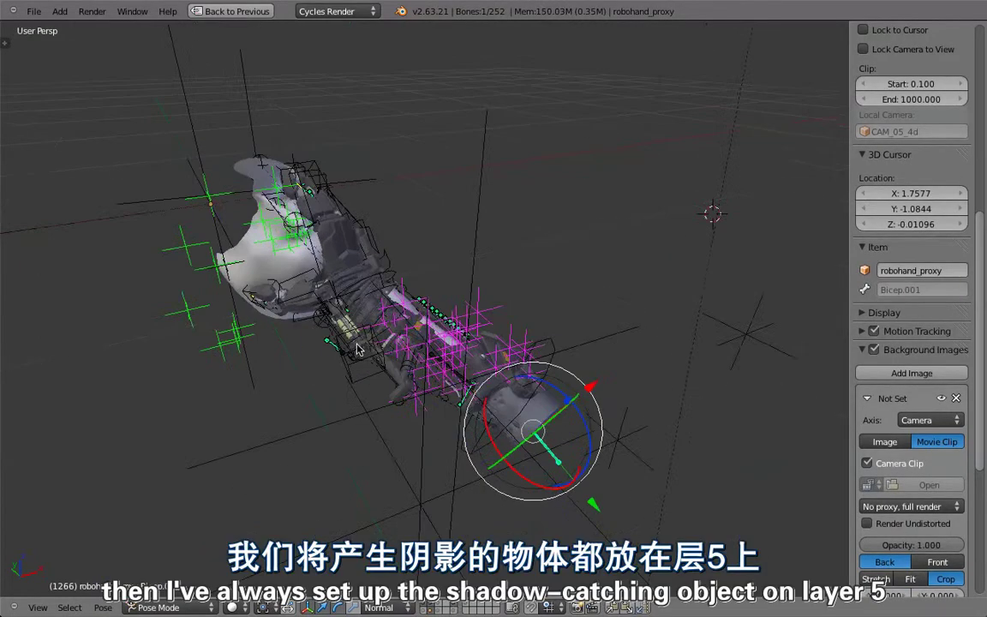
{"action": "right_click", "coordinate": [224, 274]}
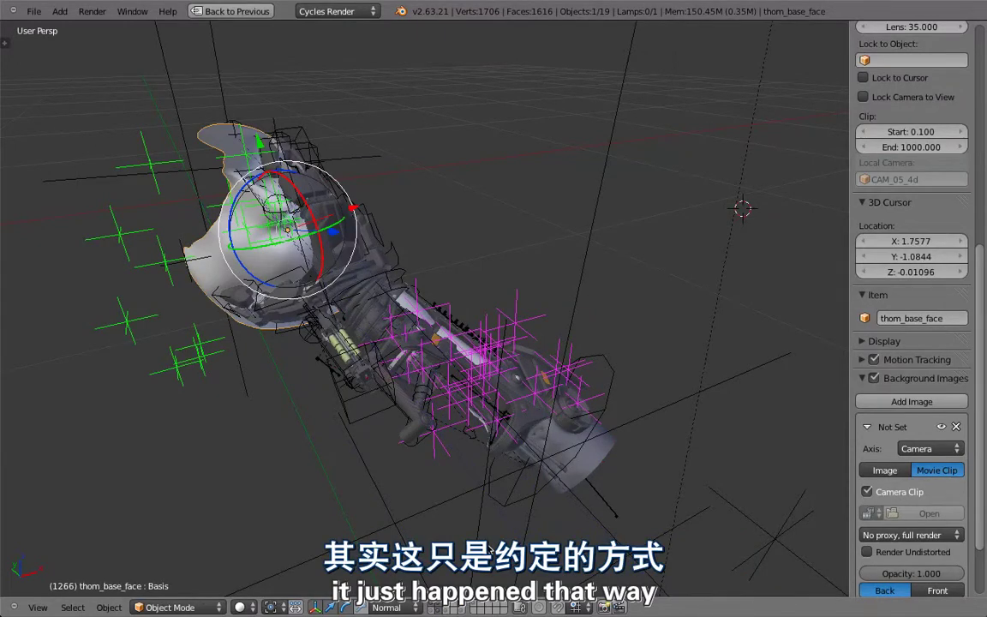
{"action": "middle_click_drag", "start_coordinate": [245, 193], "coordinate": [338, 279]}
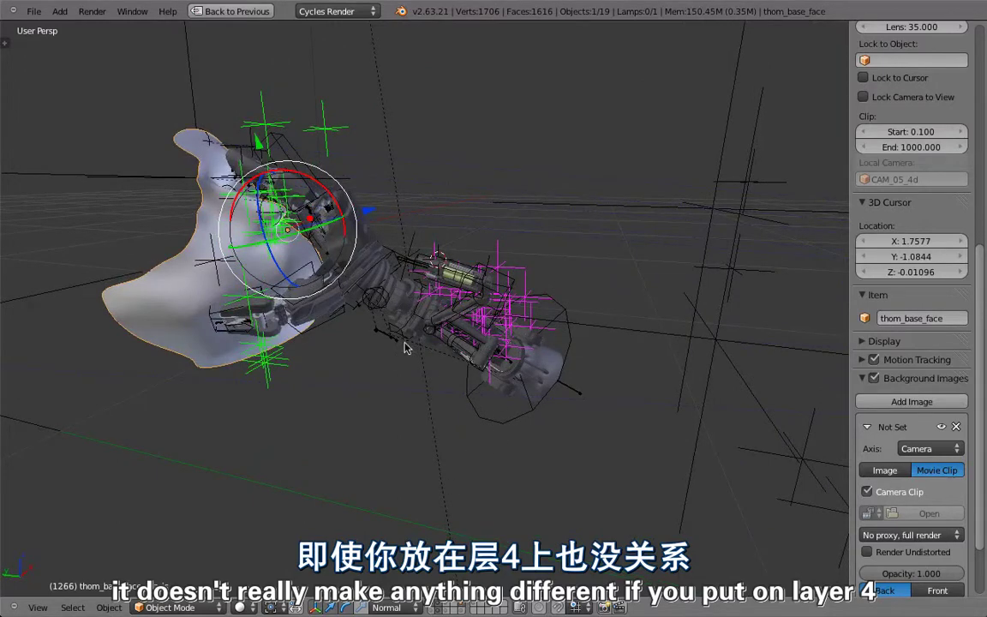
{"action": "middle_click_drag", "start_coordinate": [385, 326], "coordinate": [486, 477]}
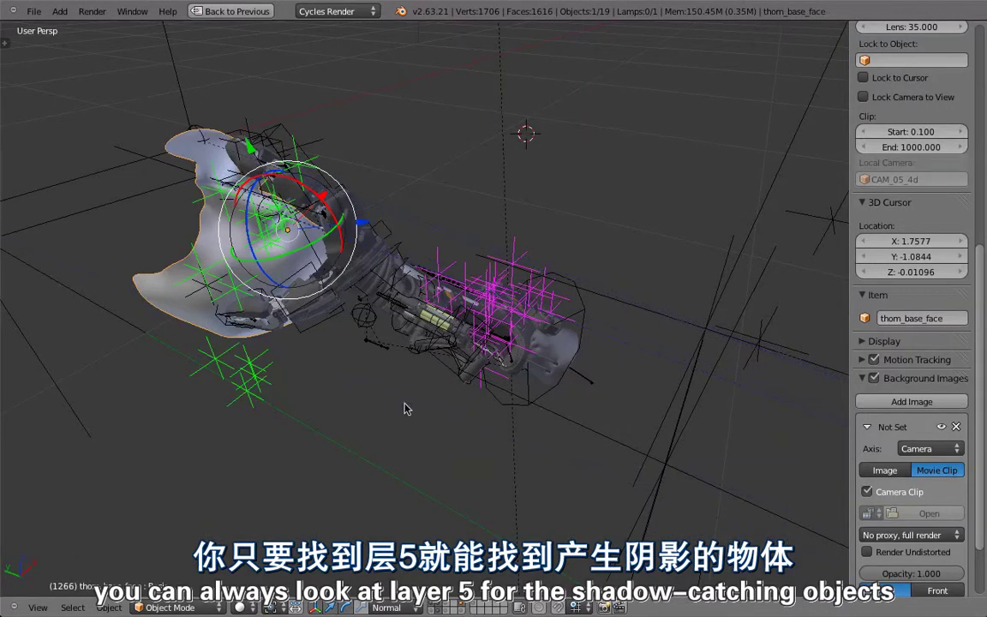
{"action": "middle_click_drag", "start_coordinate": [406, 408], "coordinate": [477, 430]}
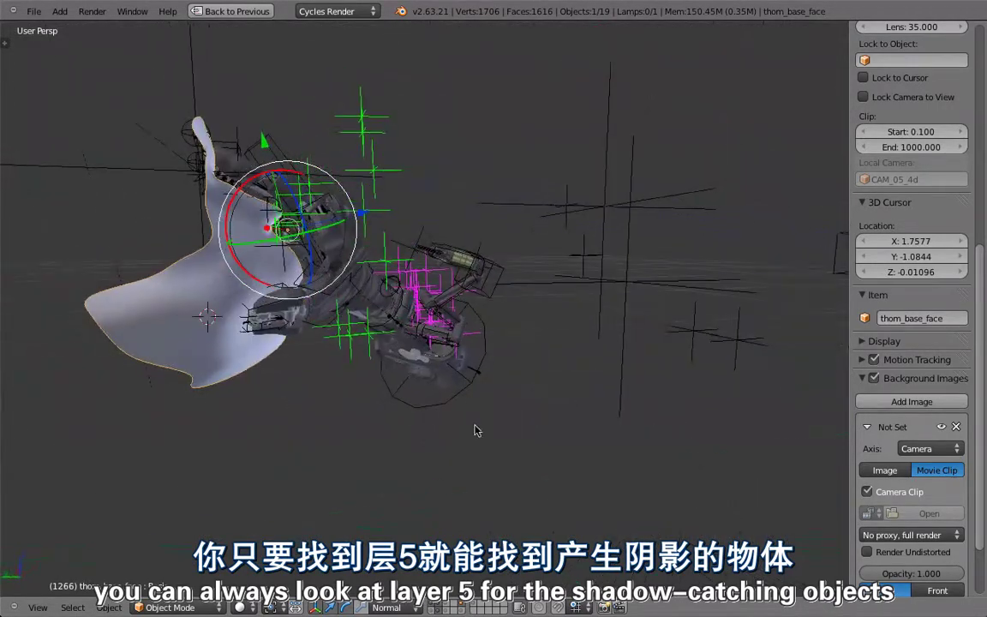
- Add the layer with the ground plane and monkey-head stand-ins to the display and examine the whole setup
{"action": "left_click", "coordinate": [462, 606], "text": "shift"}
{"action": "scroll", "coordinate": [544, 445], "scroll_direction": "down", "scroll_amount": 5}
{"action": "middle_click_drag", "start_coordinate": [593, 368], "coordinate": [630, 275]}
{"action": "scroll", "coordinate": [591, 290], "scroll_direction": "down", "scroll_amount": 2}
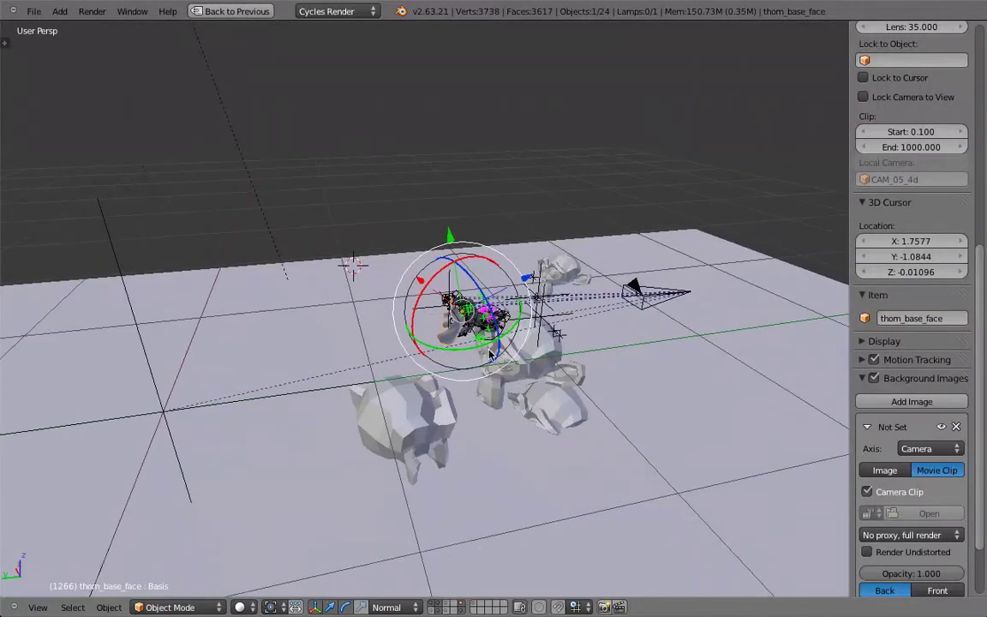
- Select the fake_thom stand-in and display its material settings in the full layout
{"action": "right_click", "coordinate": [409, 426]}
{"action": "key", "text": "ctrl+Up"}
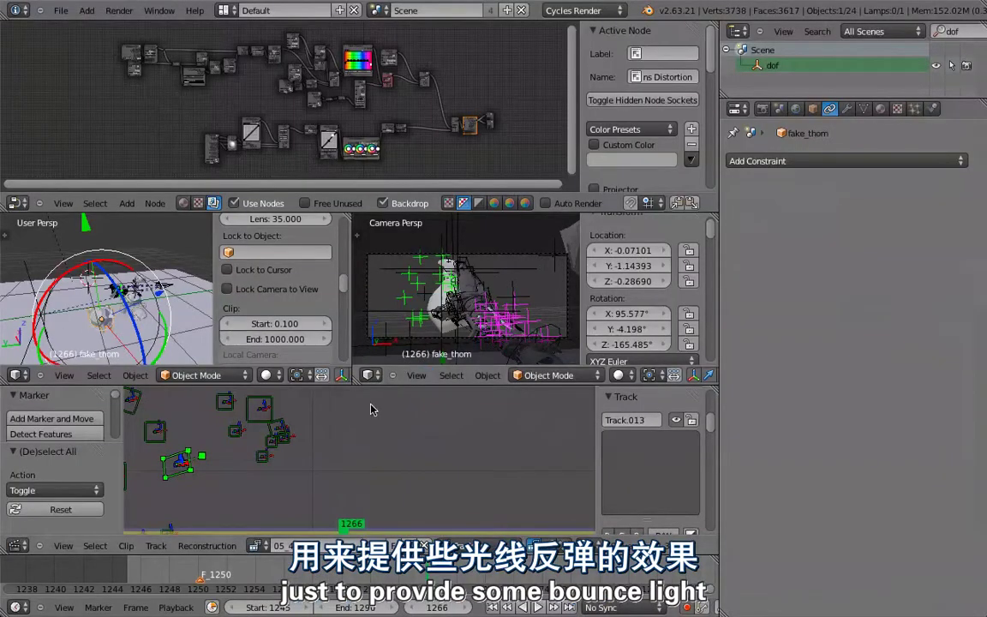
{"action": "left_click", "coordinate": [880, 109]}
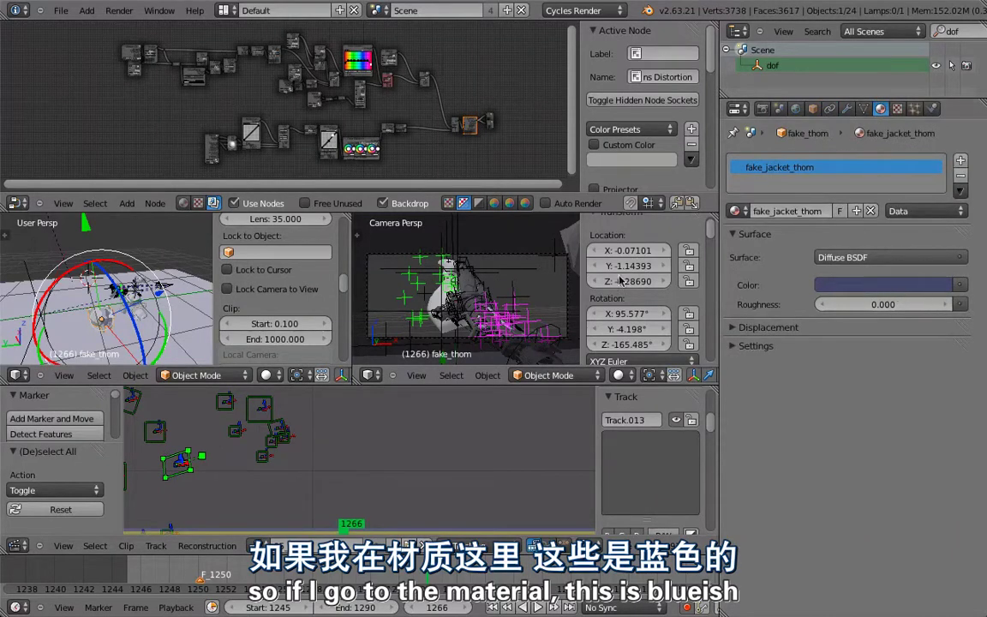
- Select the ground plane, fake_celia and fake_celia_head in turn to examine their diffuse material colors
{"action": "right_click", "coordinate": [180, 264]}
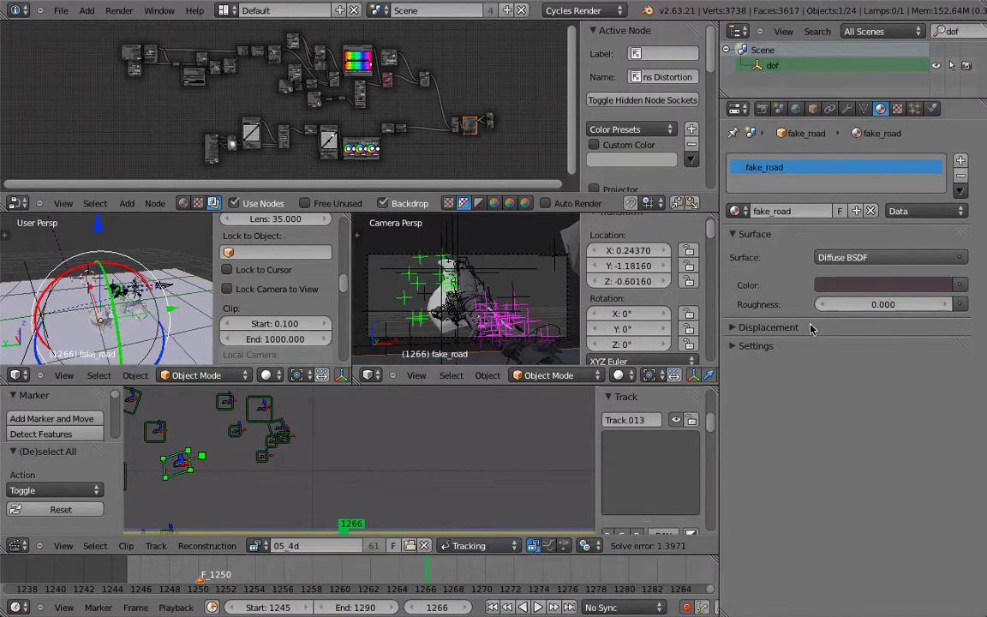
{"action": "middle_click_drag", "start_coordinate": [154, 305], "coordinate": [114, 320]}
{"action": "right_click", "coordinate": [132, 312]}
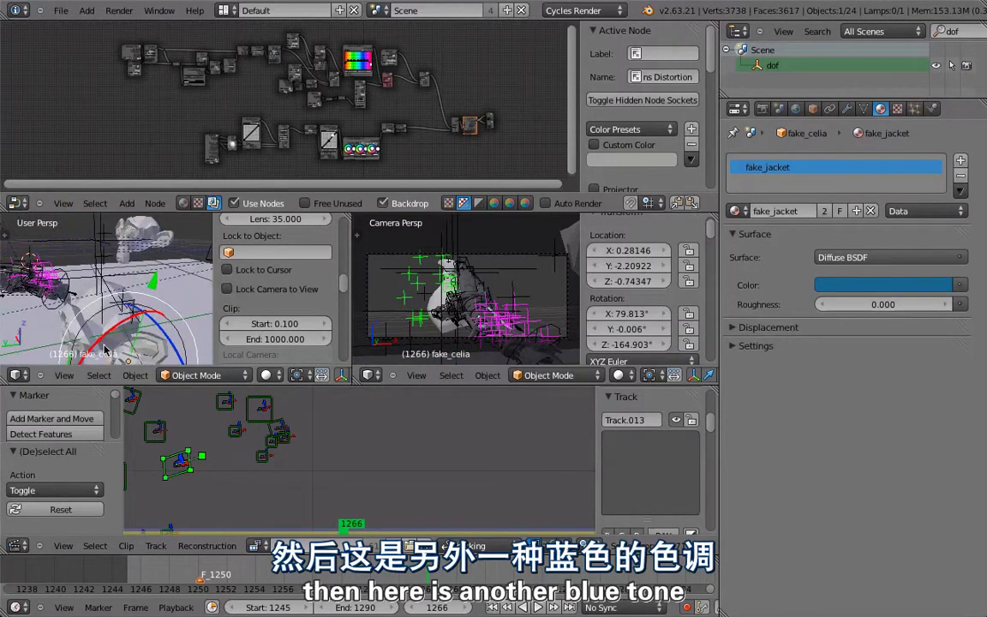
{"action": "right_click", "coordinate": [96, 297]}
{"action": "right_click", "coordinate": [132, 225]}
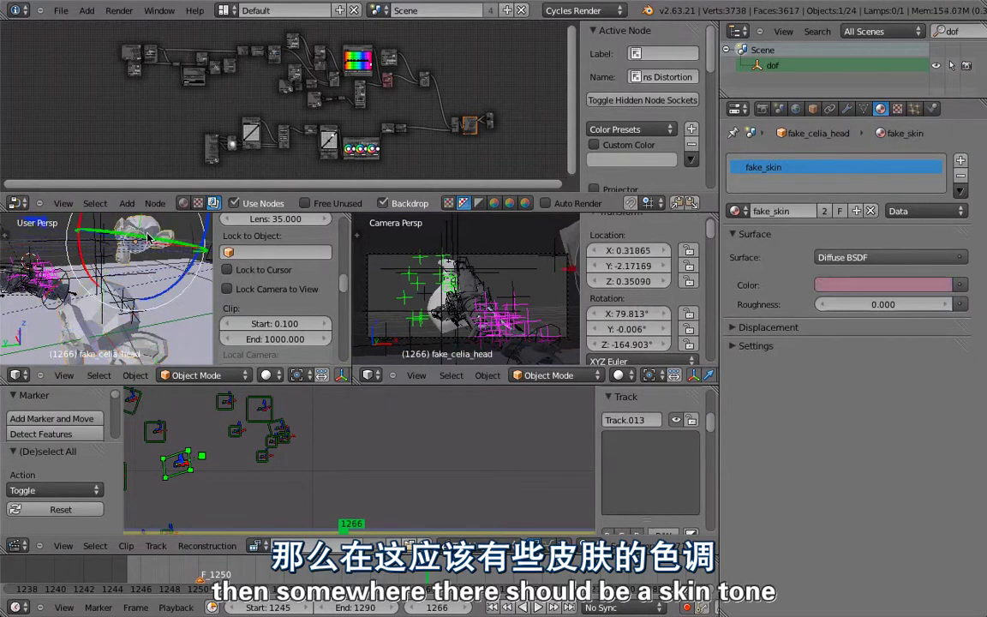
- Maximize the 3D view and examine how the actor stand-ins surround the robotic hand
{"action": "key", "text": "ctrl+Up"}
{"action": "middle_click_drag", "start_coordinate": [475, 257], "coordinate": [467, 289]}
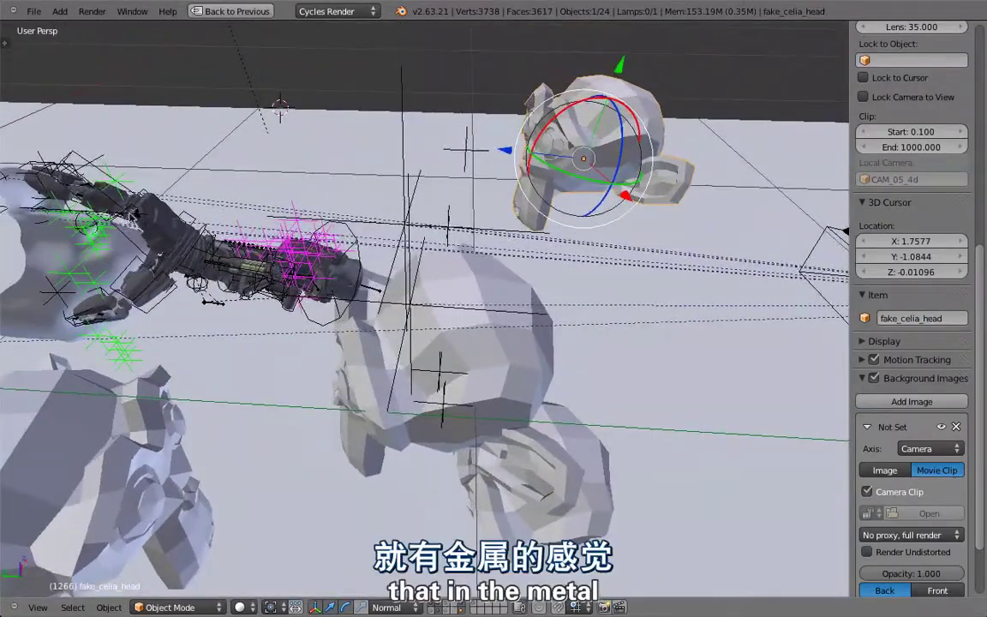
{"action": "left_click", "coordinate": [121, 170]}
{"action": "middle_click_drag", "start_coordinate": [156, 245], "coordinate": [200, 259], "text": "shift"}
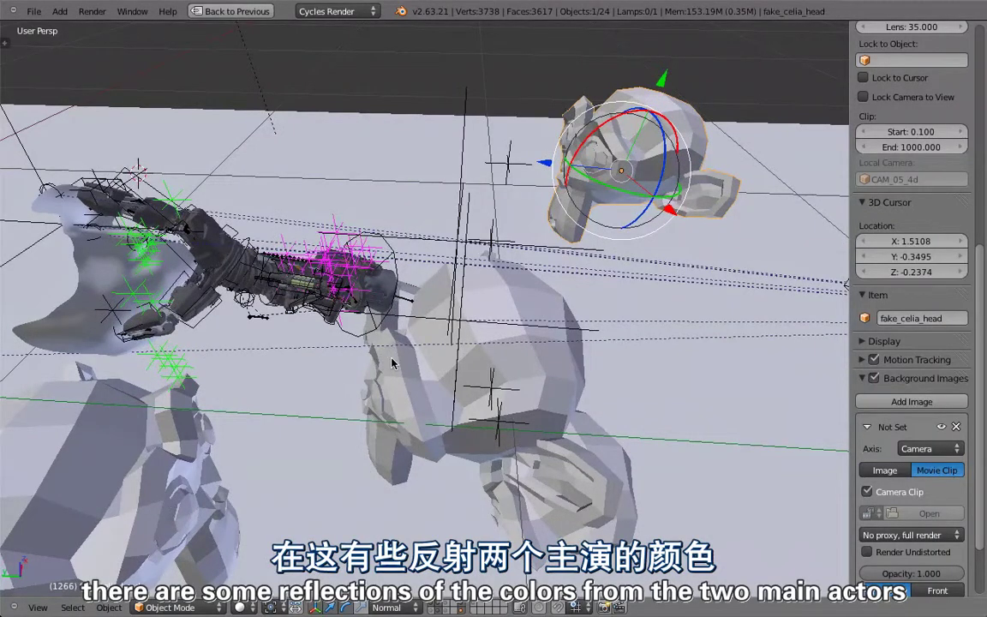
- View the robotic hand and face mesh through the camera and briefly play the animation
{"action": "key", "text": "KP_0"}
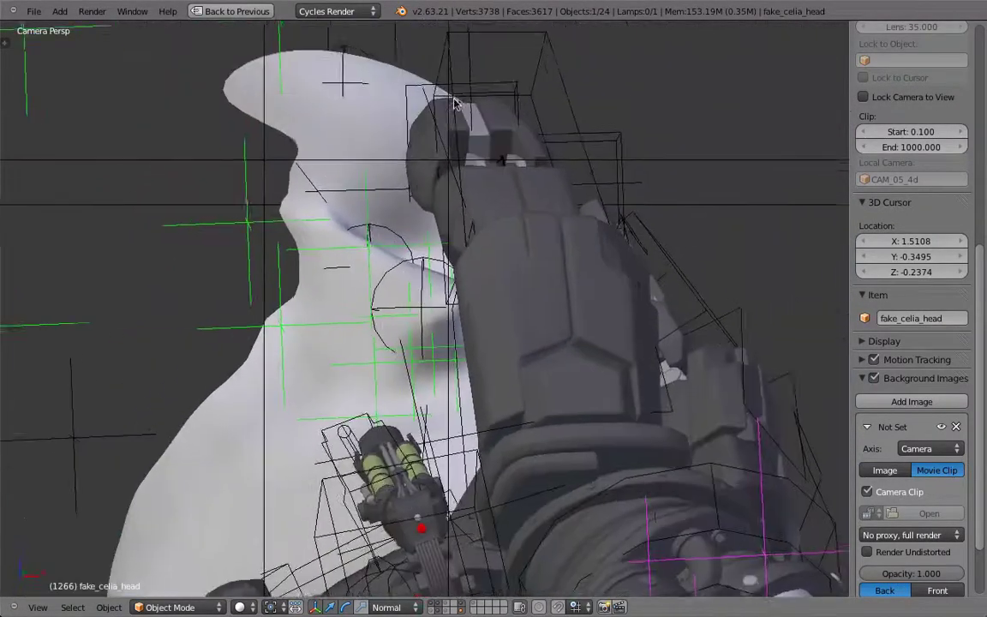
{"action": "middle_click_drag", "start_coordinate": [436, 416], "coordinate": [335, 278], "text": "shift"}
{"action": "scroll", "coordinate": [368, 223], "scroll_direction": "down", "scroll_amount": 2}
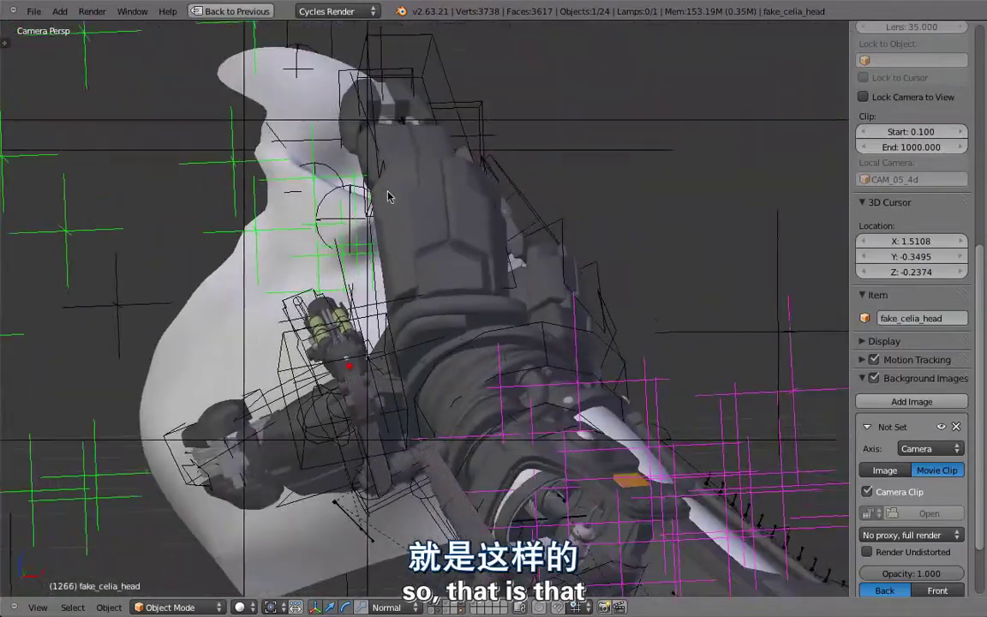
{"action": "key", "text": "alt+a"}
{"action": "key", "text": "Escape"}
- Maximize the movie clip view and replace the clip's footage with the 05_3c_00000.exr sequence from the 05_3c/linear_hd folder
{"action": "key", "text": "ctrl+Up"}
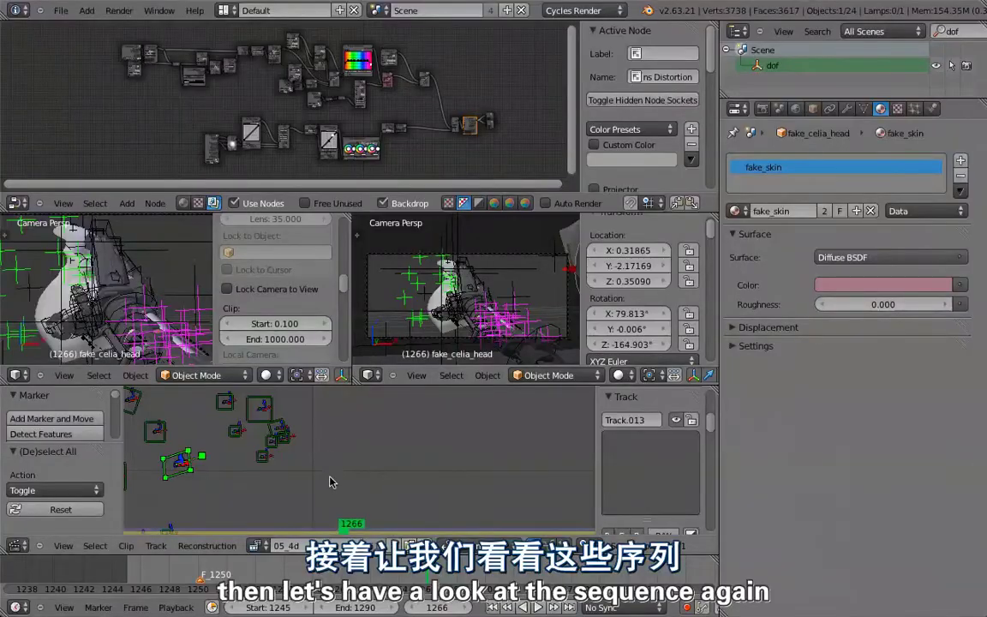
{"action": "key", "text": "ctrl+Up"}
{"action": "scroll", "coordinate": [936, 455], "scroll_direction": "down", "scroll_amount": 8}
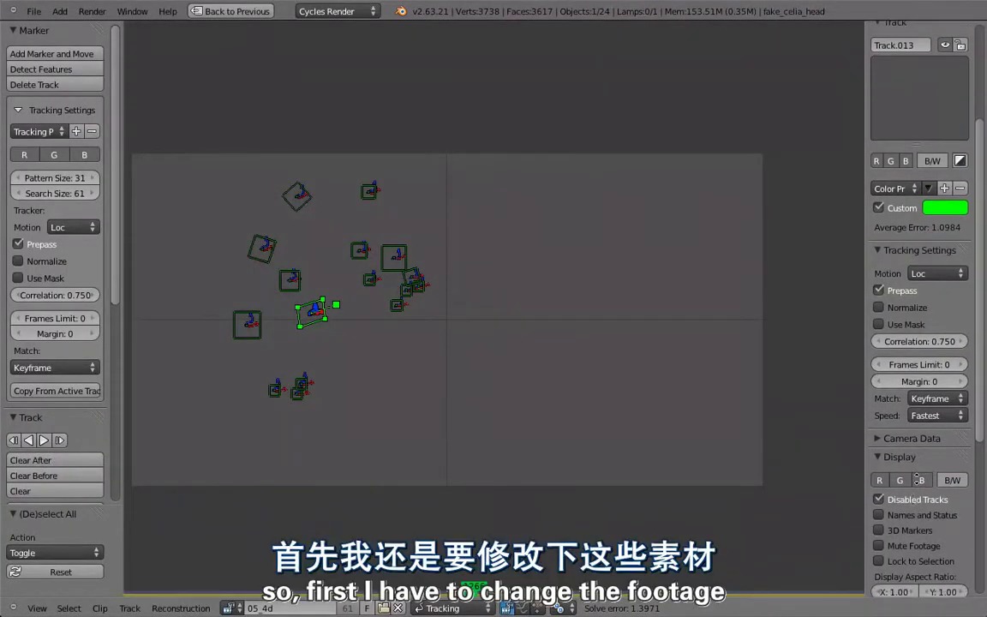
{"action": "left_click", "coordinate": [943, 516]}
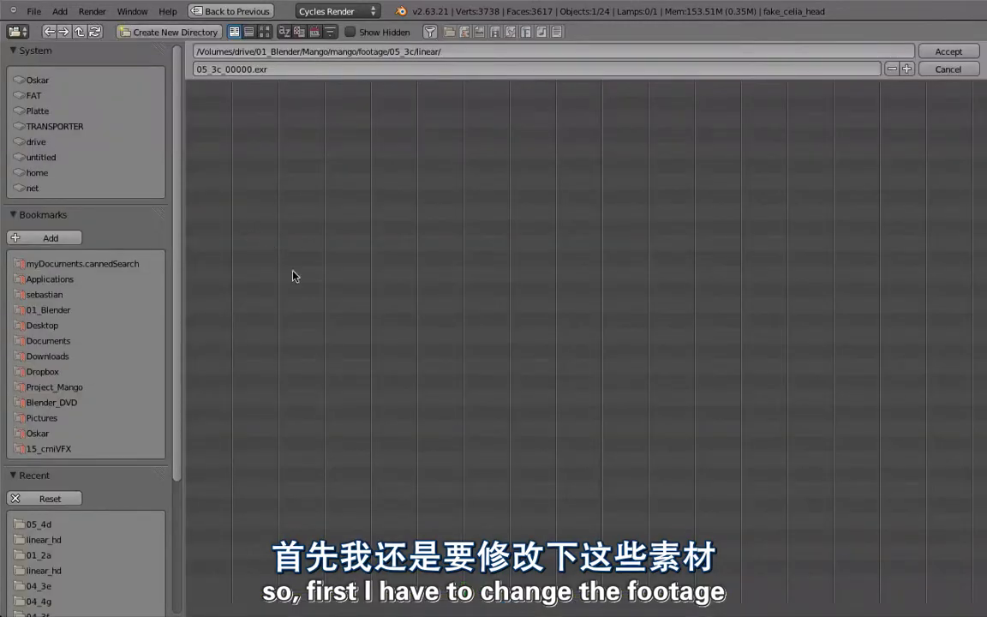
{"action": "left_click", "coordinate": [224, 103]}
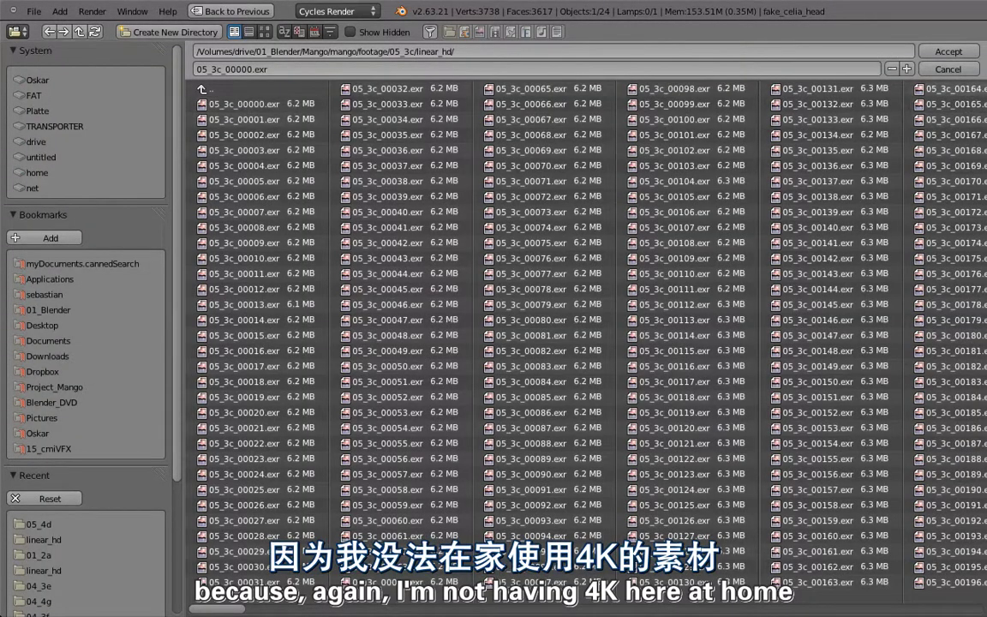
{"action": "left_click", "coordinate": [946, 51]}
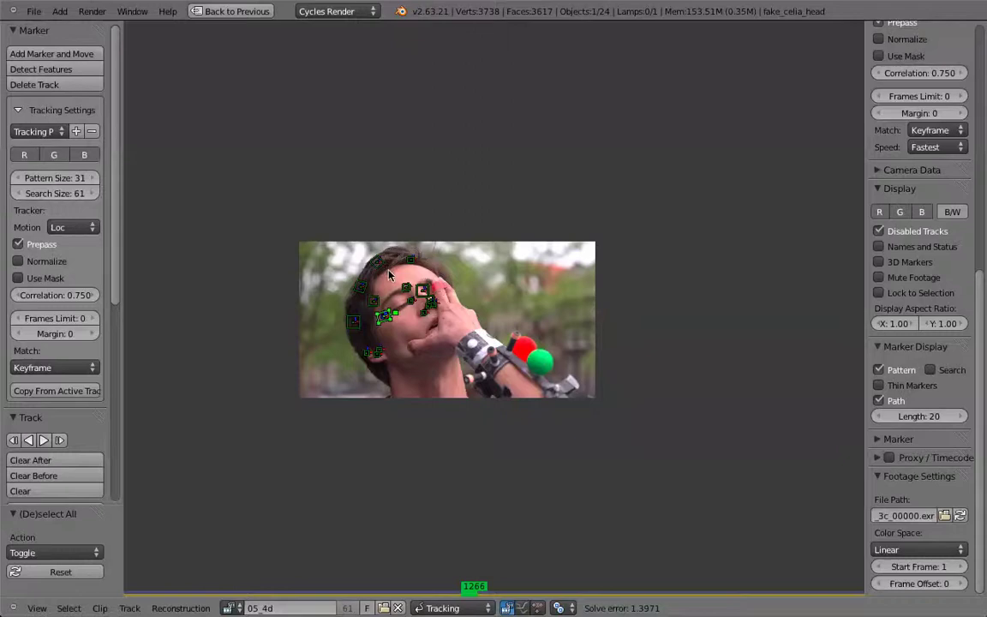
- Examine the actor's face and hand closely in the loaded footage and restore the multi-view layout
{"action": "scroll", "coordinate": [395, 257], "scroll_direction": "up", "scroll_amount": 7}
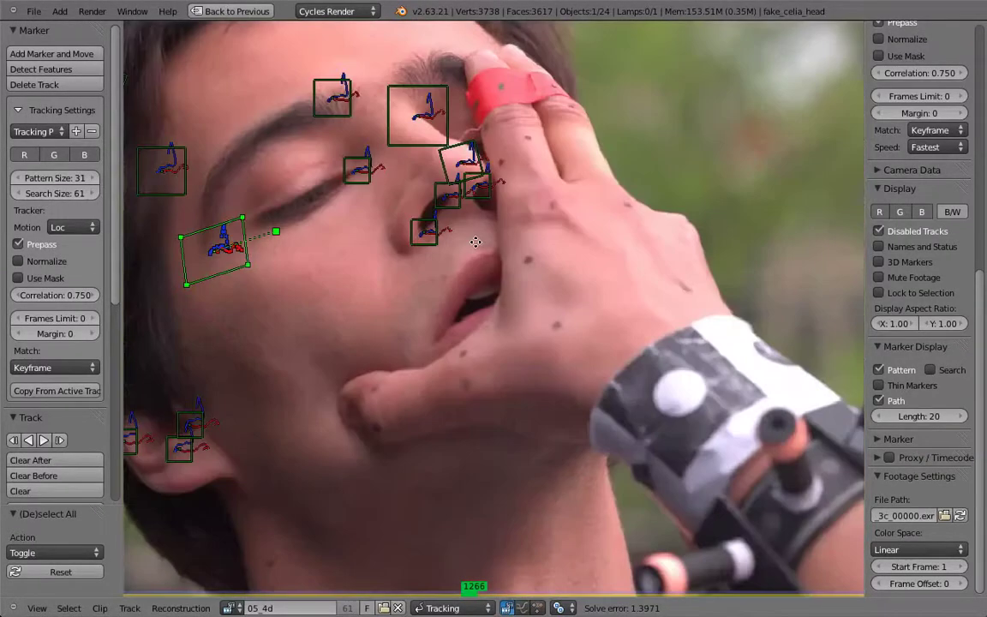
{"action": "scroll", "coordinate": [503, 389], "scroll_direction": "down", "scroll_amount": 2}
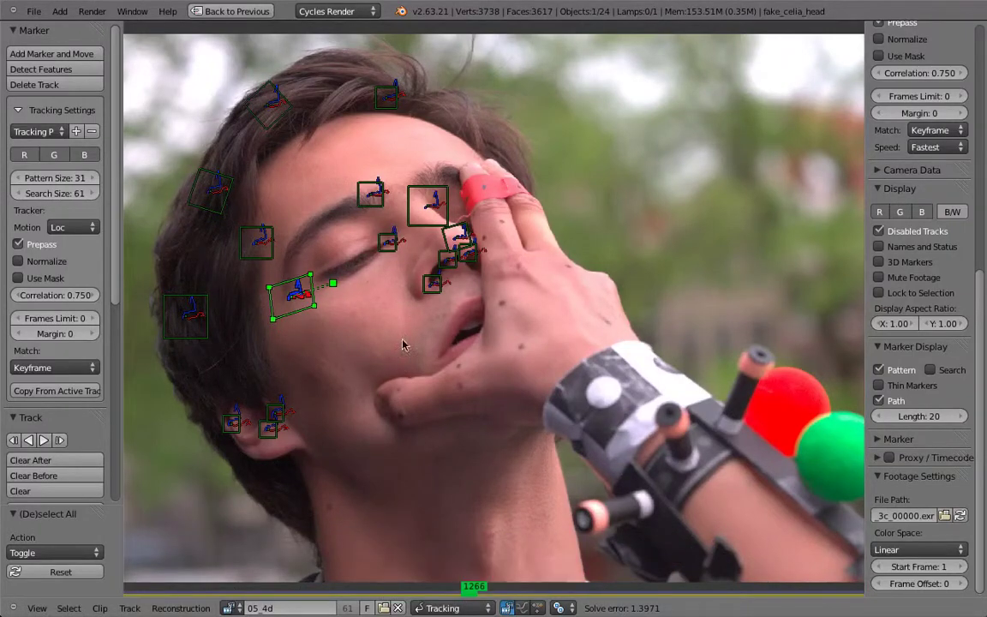
{"action": "key", "text": "ctrl+space"}
- Maximize the camera view and show its movie clip background at opacity 1.000, drawn behind the models
{"action": "scroll", "coordinate": [642, 291], "scroll_direction": "down", "scroll_amount": 10}
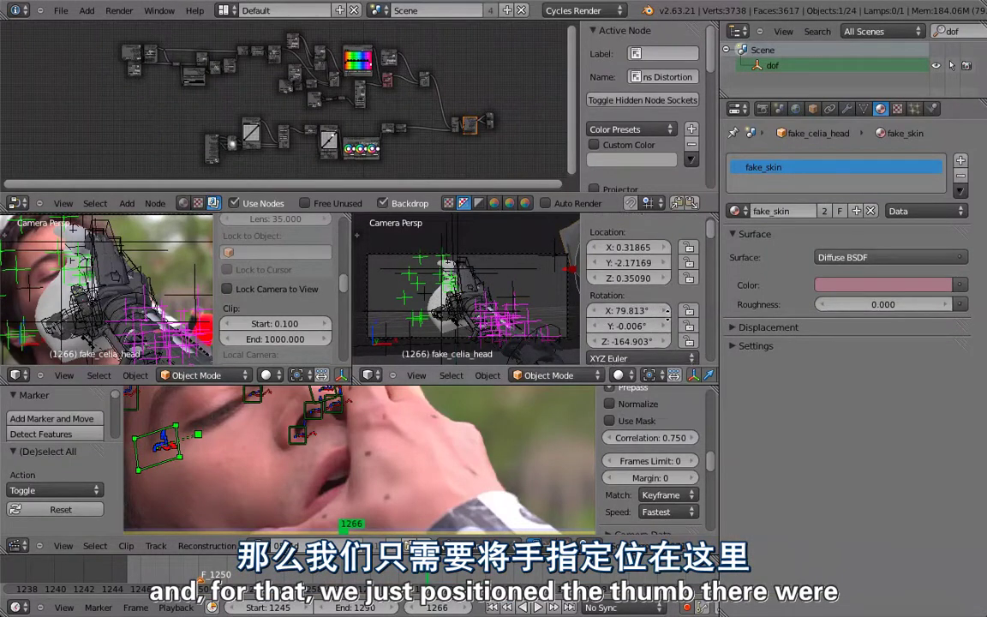
{"action": "scroll", "coordinate": [642, 283], "scroll_direction": "down", "scroll_amount": 6}
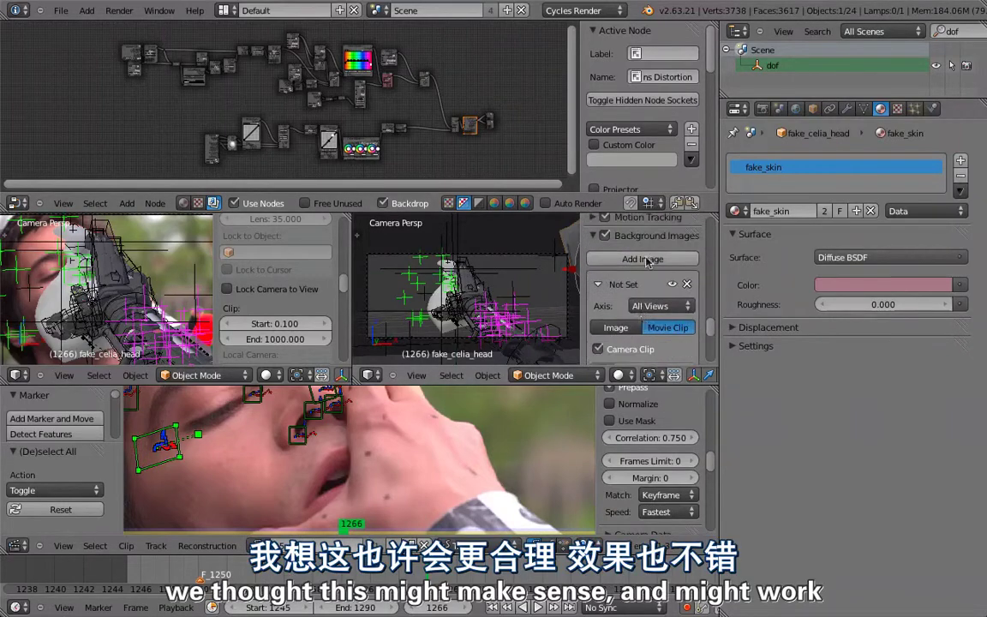
{"action": "key", "text": "shift+space"}
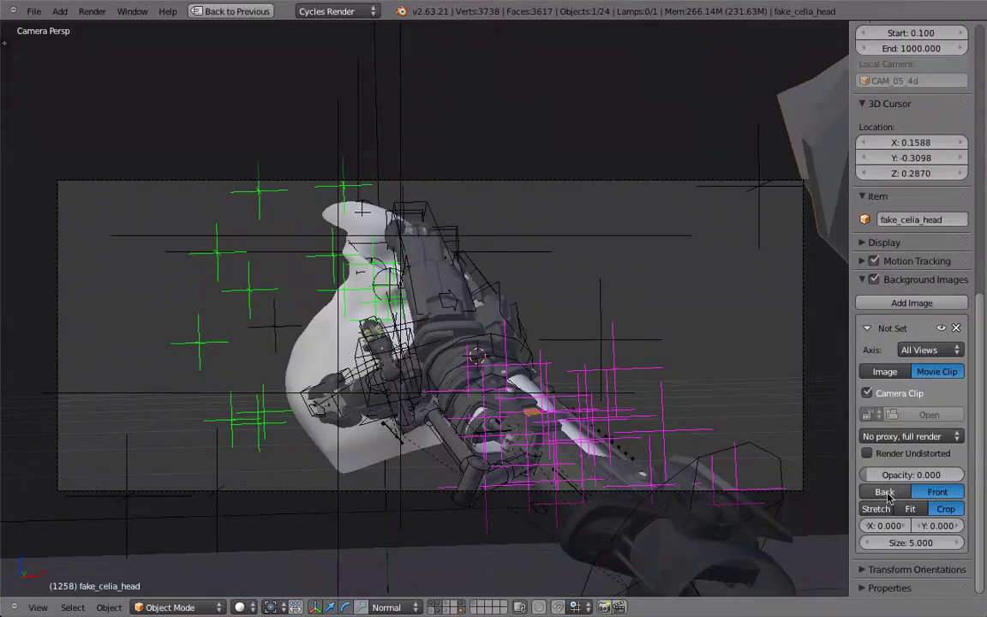
{"action": "left_click_drag", "start_coordinate": [908, 476], "coordinate": [982, 474]}
{"action": "scroll", "coordinate": [431, 341], "scroll_direction": "up", "scroll_amount": 1}
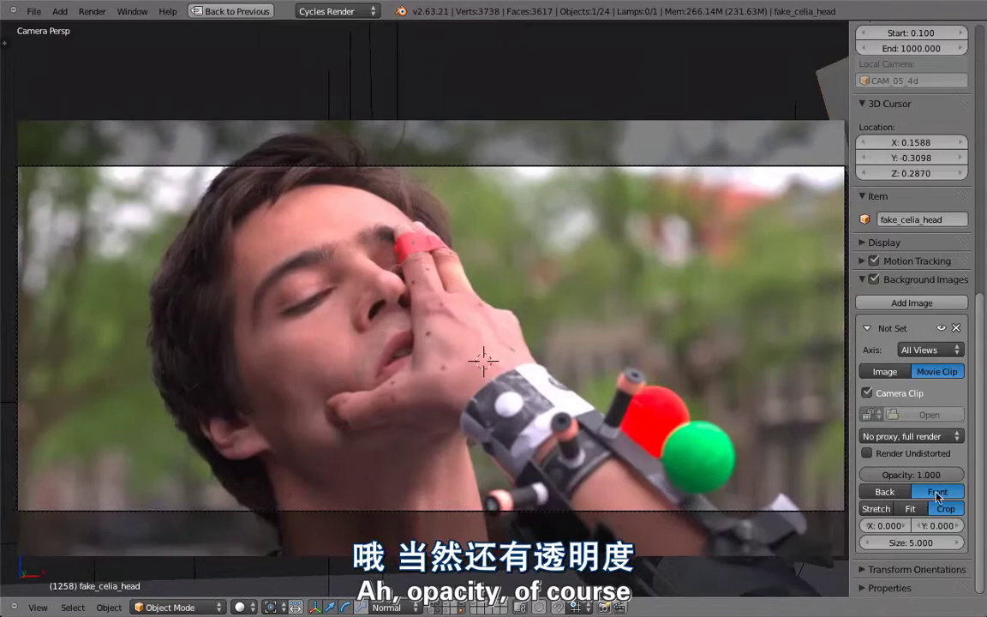
{"action": "left_click", "coordinate": [884, 490]}
- Switch the camera view to wireframe and briefly play the animation around the robotic thumb to compare it with the filmed hand
{"action": "key", "text": "alt+a"}
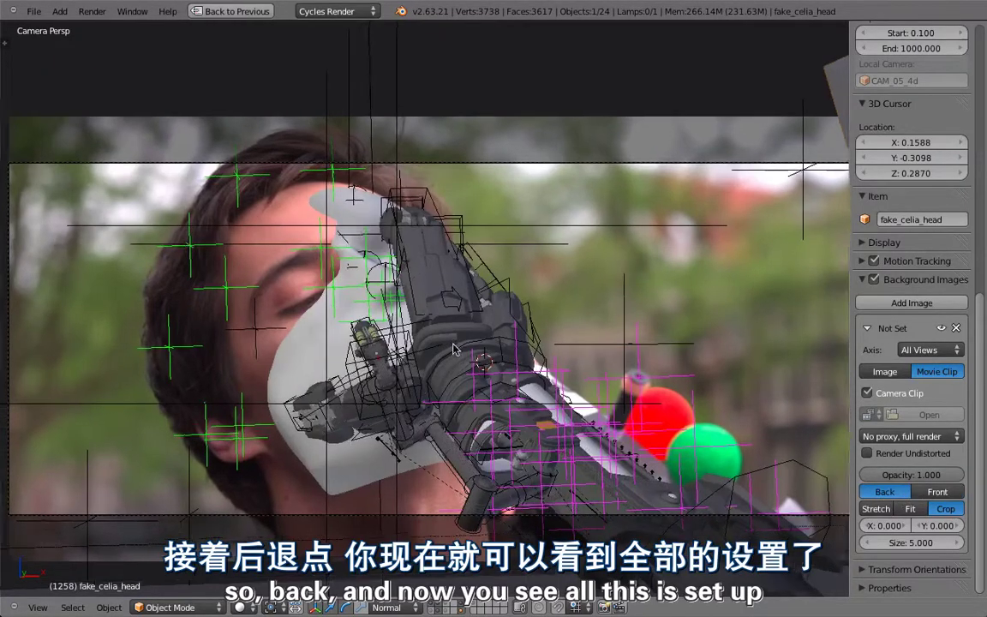
{"action": "key", "text": "alt+a"}
{"action": "key", "text": "z"}
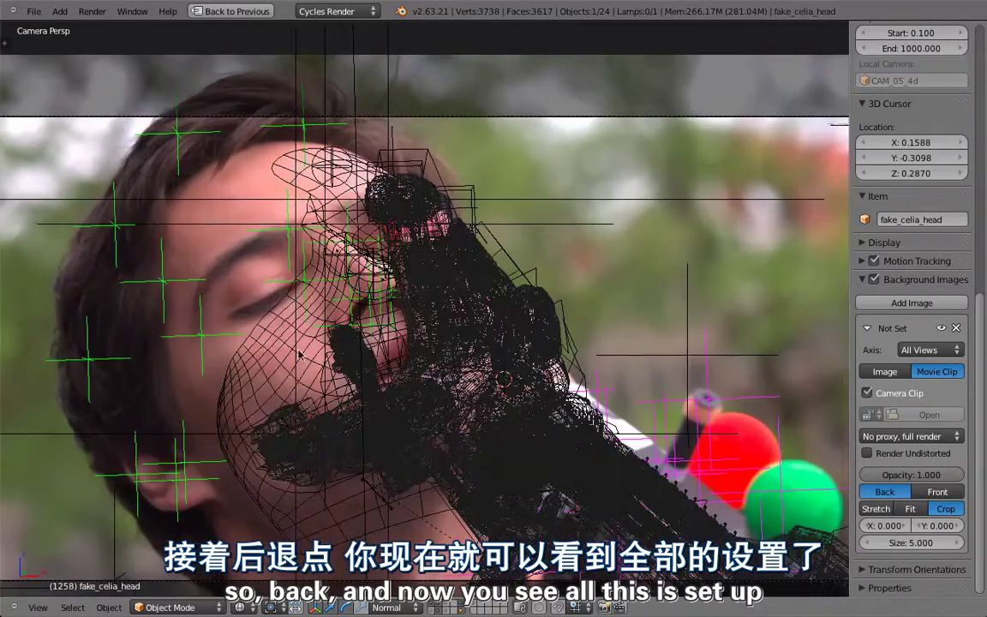
{"action": "scroll", "coordinate": [351, 339], "scroll_direction": "up", "scroll_amount": 4}
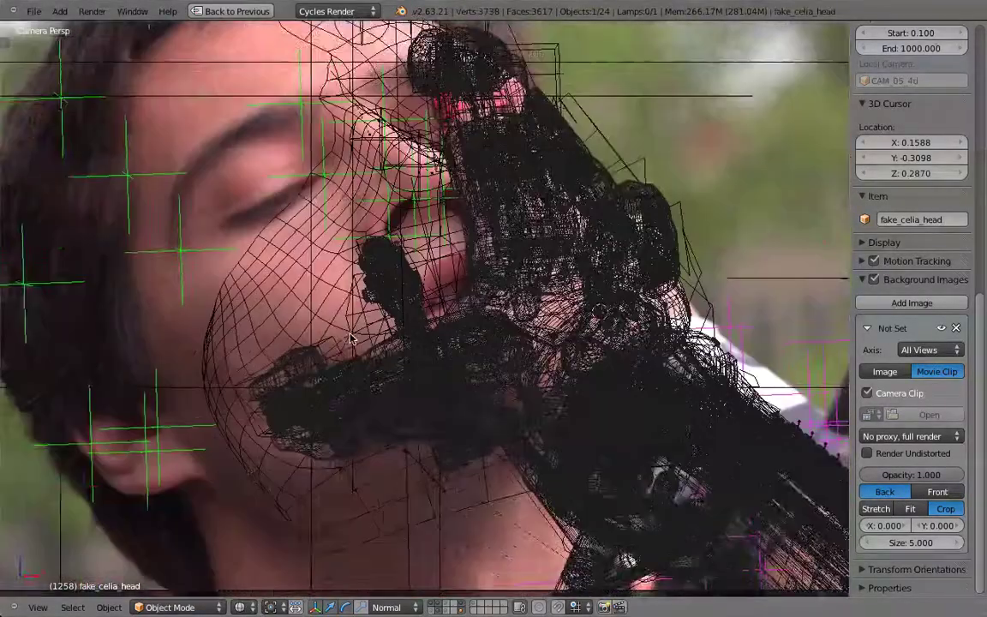
{"action": "scroll", "coordinate": [351, 339], "scroll_direction": "up", "scroll_amount": 2}
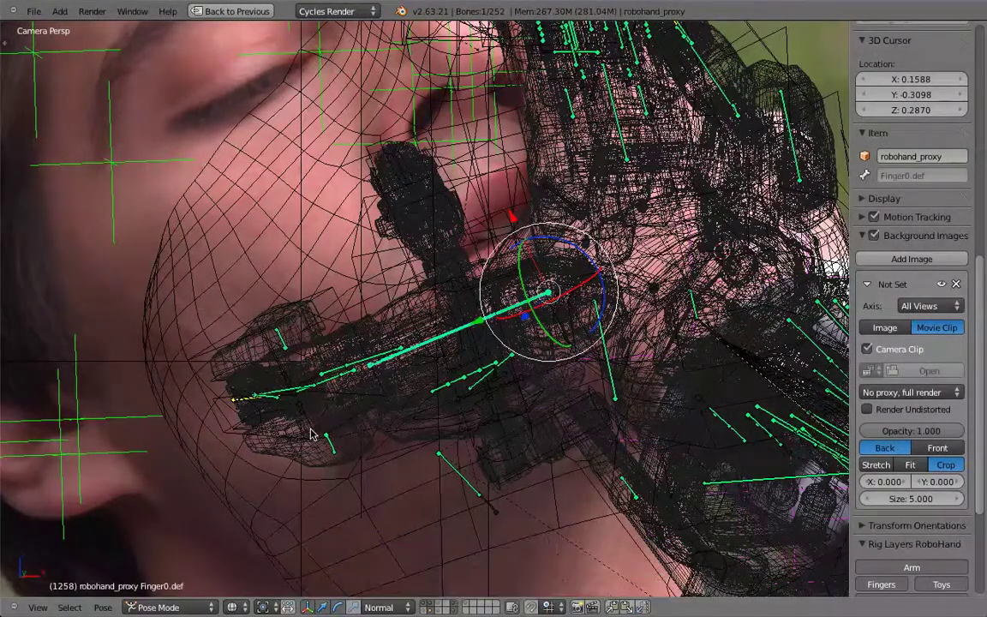
{"action": "key", "text": "alt+a"}
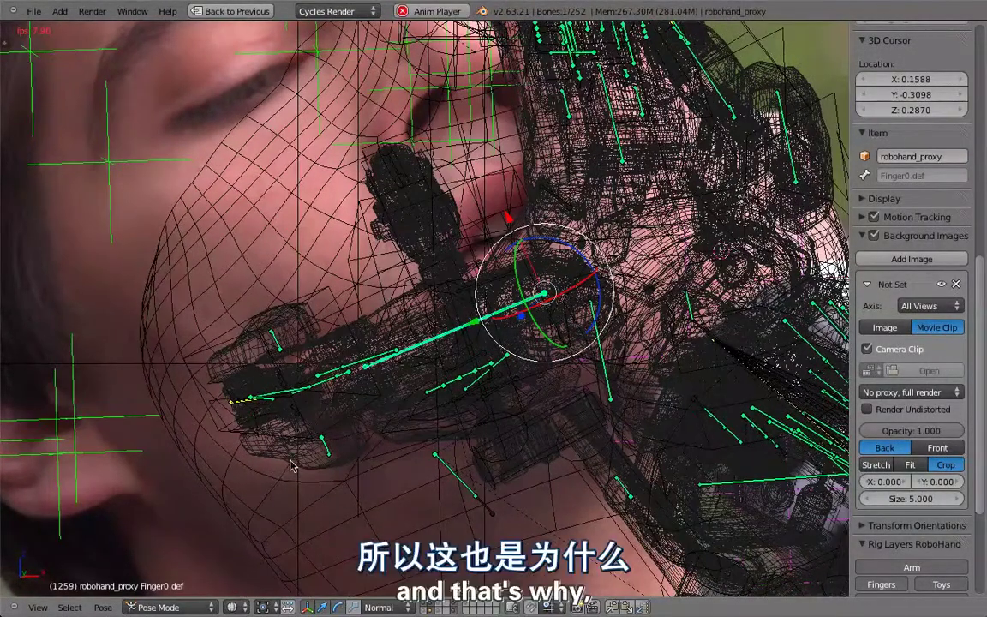
{"action": "key", "text": "Escape"}
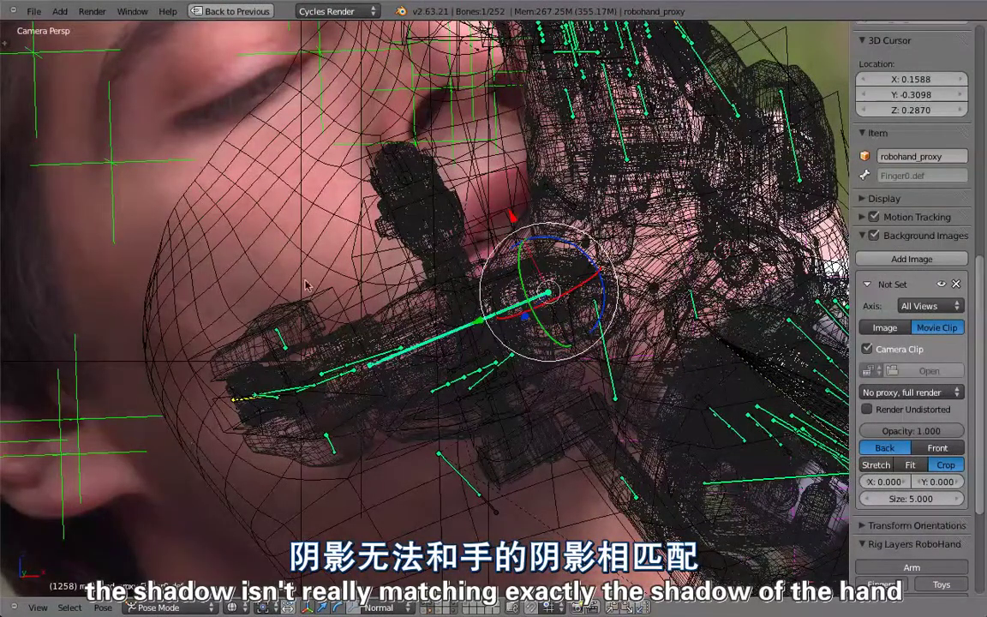
- Select the robohand mesh and try moving it so its thumb lines up with the actor's real thumb
{"action": "right_click", "coordinate": [300, 440]}
{"action": "right_click", "coordinate": [297, 454]}
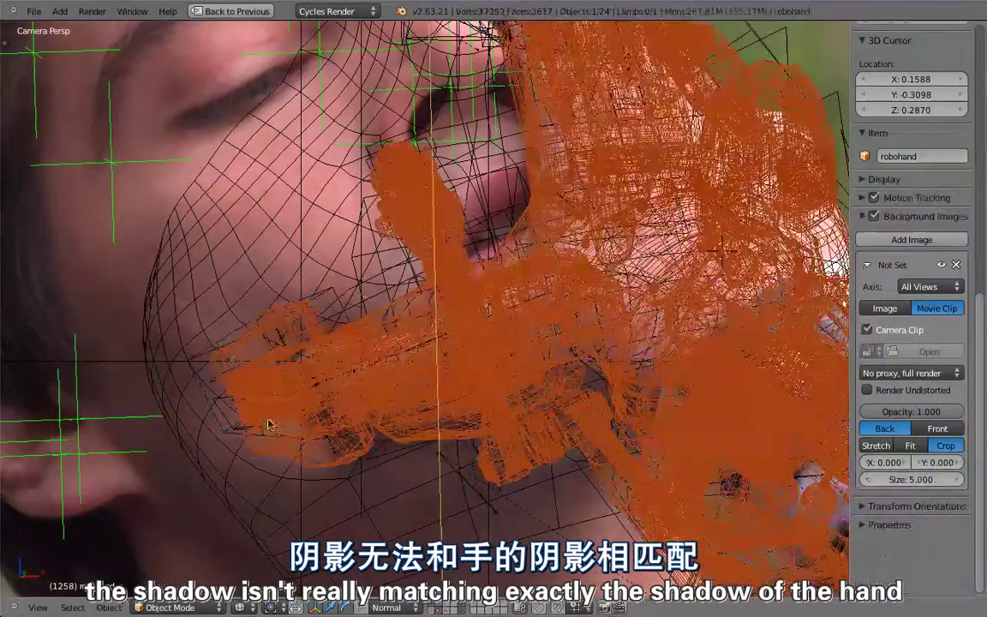
{"action": "key", "text": "g"}
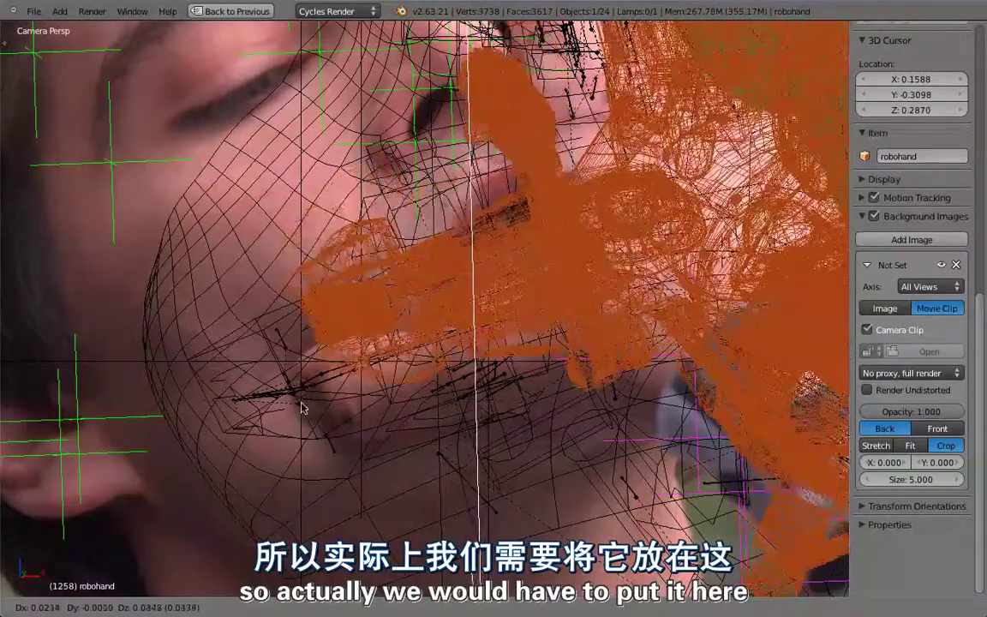
{"action": "left_click", "coordinate": [299, 407]}
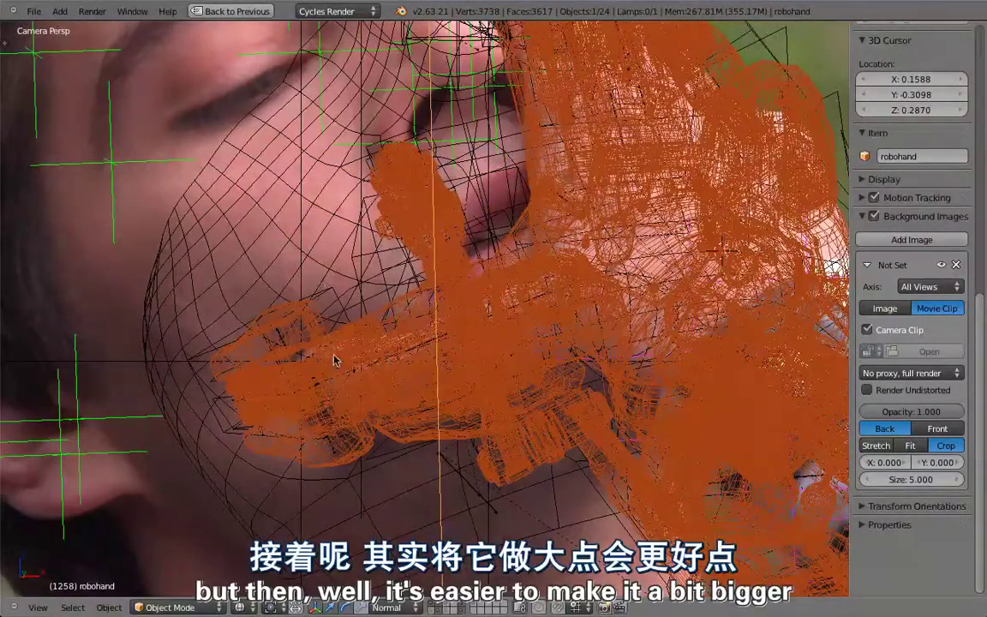
- Examine how the robohand wireframe overlaps the actor's real thumb, fingers and arm in the camera view
{"action": "scroll", "coordinate": [335, 389], "scroll_direction": "up", "scroll_amount": 2}
{"action": "scroll", "coordinate": [389, 368], "scroll_direction": "up", "scroll_amount": 2}
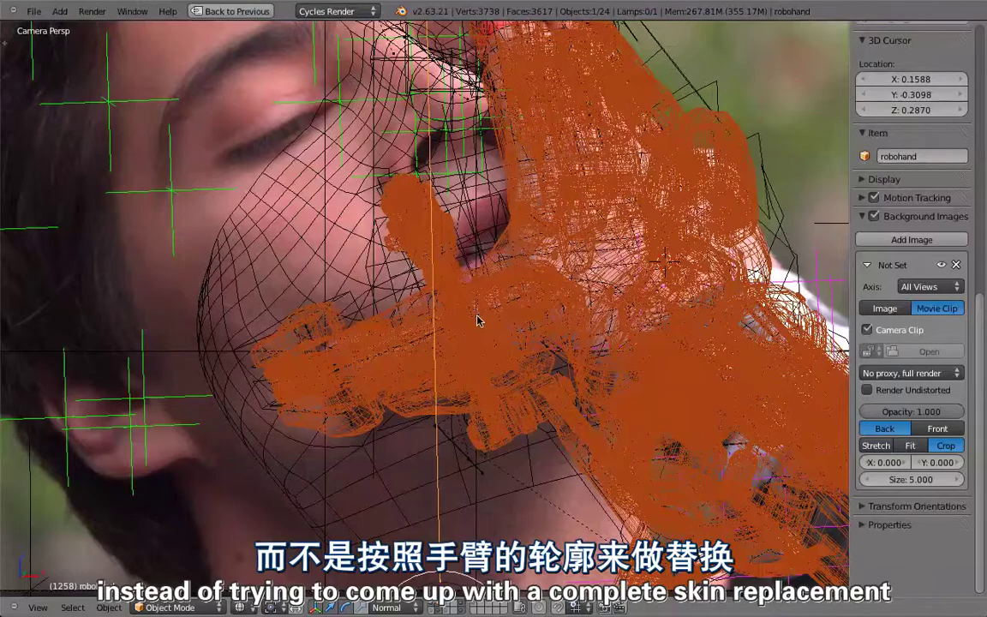
{"action": "scroll", "coordinate": [454, 351], "scroll_direction": "down", "scroll_amount": 2}
{"action": "middle_click_drag", "start_coordinate": [454, 351], "coordinate": [411, 394], "text": "shift"}
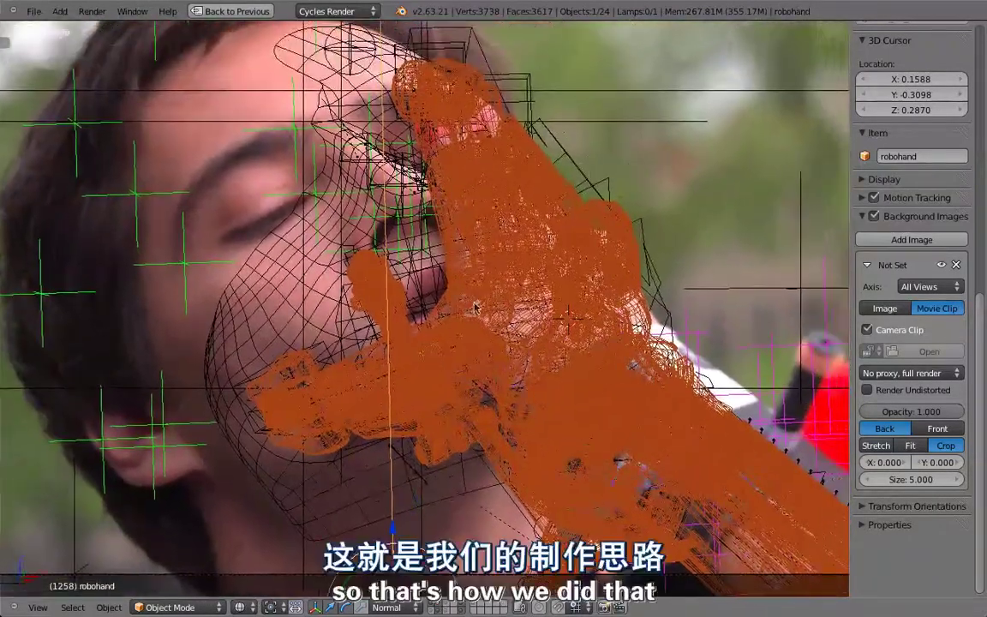
{"action": "scroll", "coordinate": [387, 522], "scroll_direction": "up", "scroll_amount": 2}
{"action": "scroll", "coordinate": [387, 527], "scroll_direction": "up", "scroll_amount": 2}
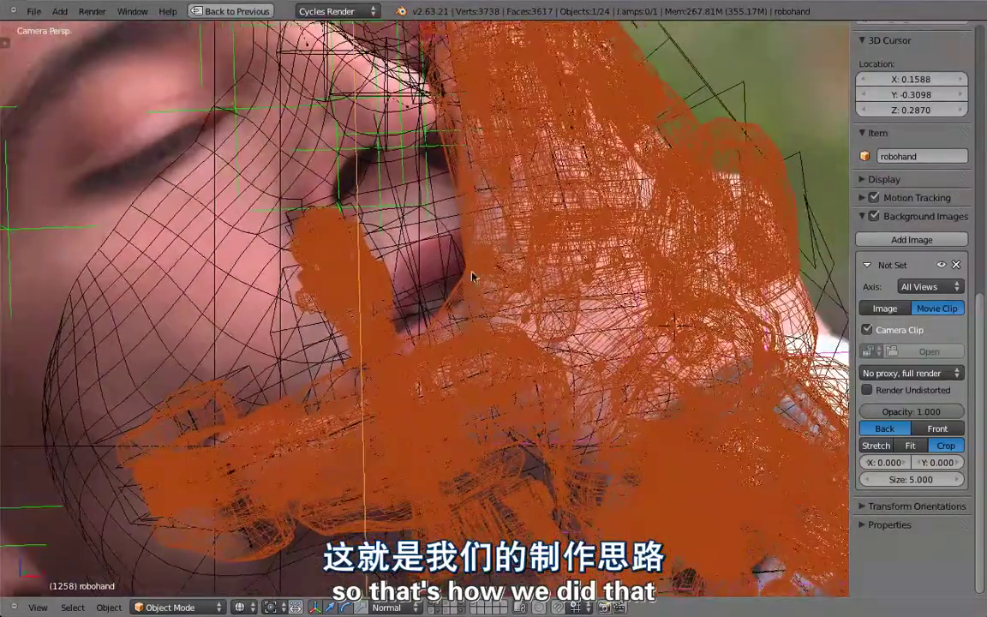
{"action": "middle_click_drag", "start_coordinate": [473, 271], "coordinate": [449, 469], "text": "shift"}
{"action": "scroll", "coordinate": [449, 470], "scroll_direction": "down", "scroll_amount": 2}
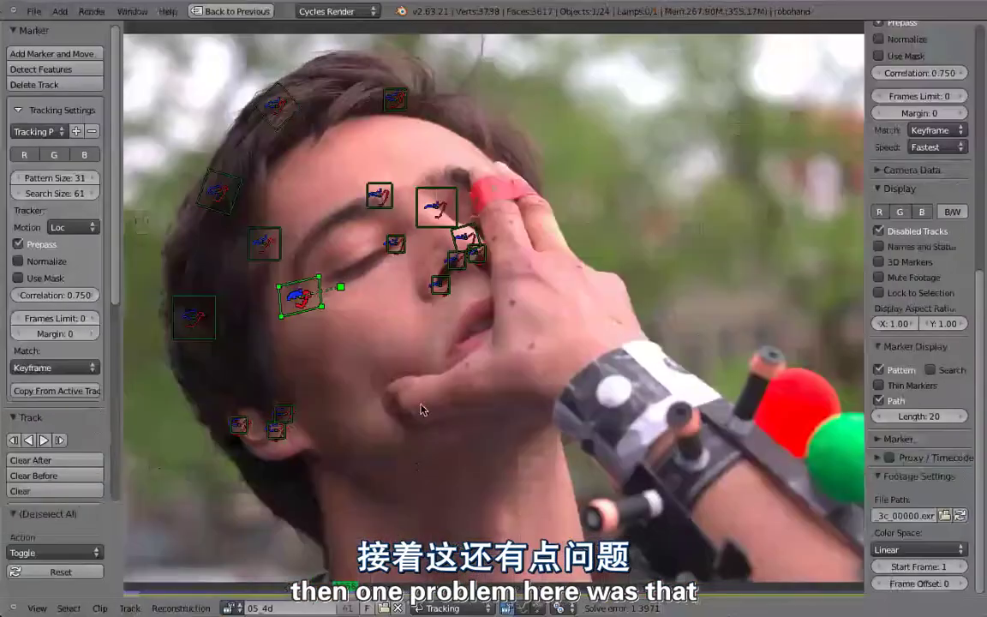
- Inspect the area between the nose and the red finger tape in the footage and scrub to frame 1262
{"action": "scroll", "coordinate": [459, 351], "scroll_direction": "up", "scroll_amount": 2}
{"action": "scroll", "coordinate": [459, 352], "scroll_direction": "up", "scroll_amount": 4}
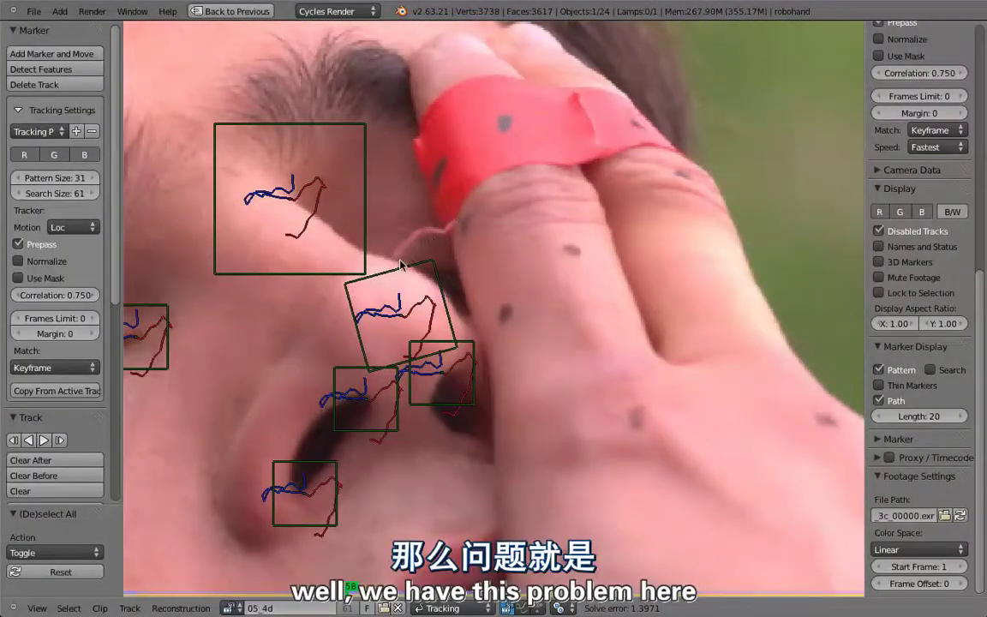
{"action": "scroll", "coordinate": [529, 142], "scroll_direction": "down", "scroll_amount": 2}
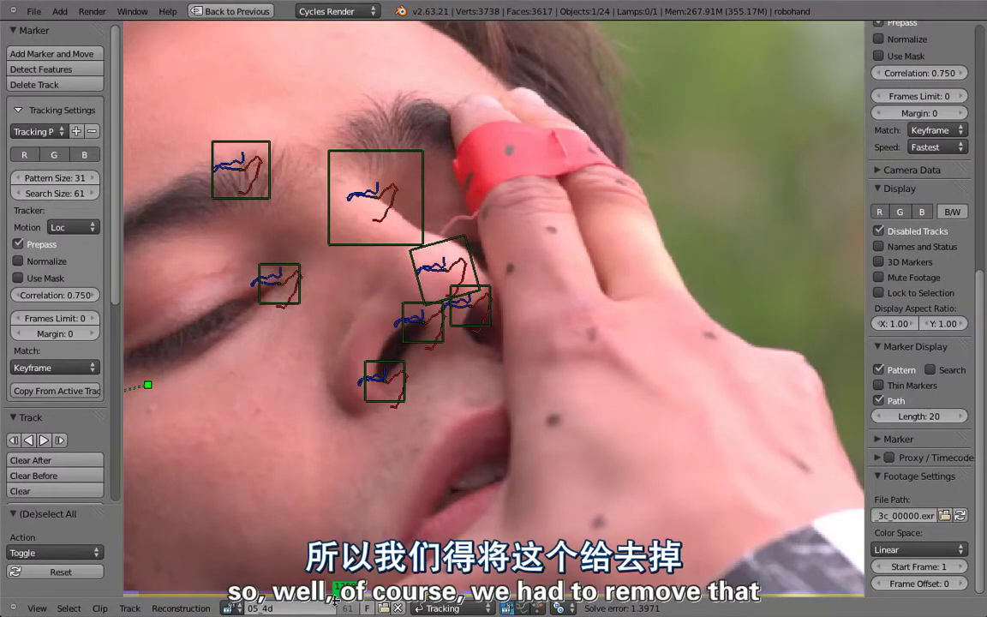
{"action": "left_click_drag", "start_coordinate": [345, 589], "coordinate": [409, 589]}
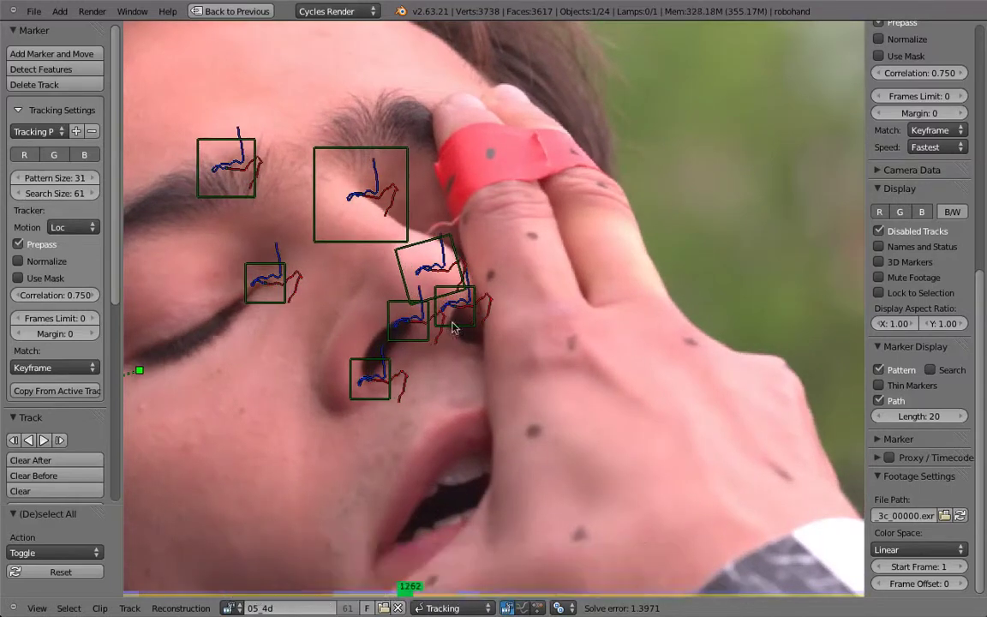
- Maximize the node editor and survey the shot's compositing node tree from its inputs to the final output
{"action": "key", "text": "ctrl+Up"}
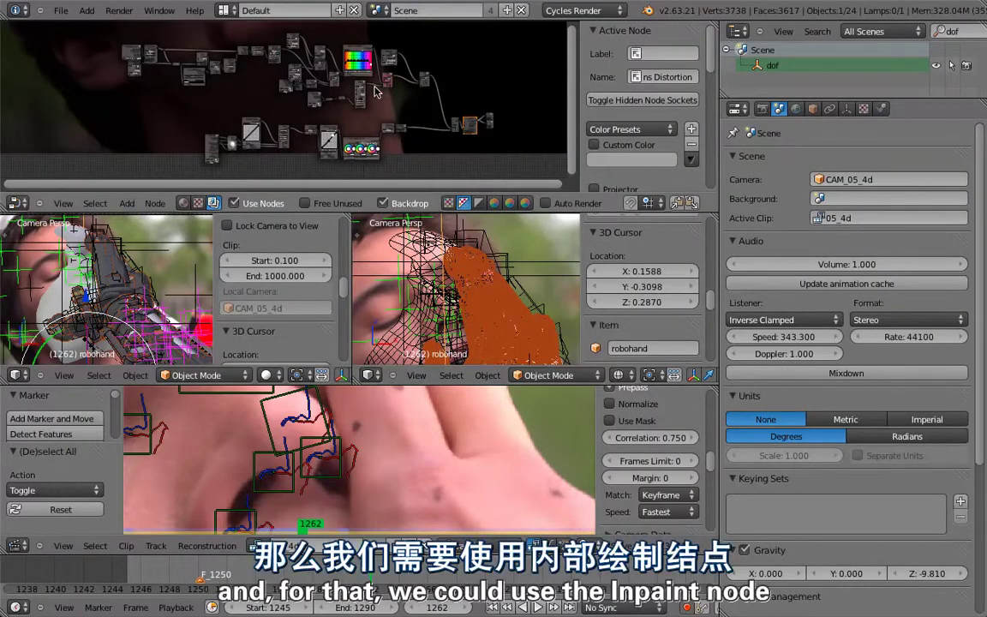
{"action": "key", "text": "ctrl+Up"}
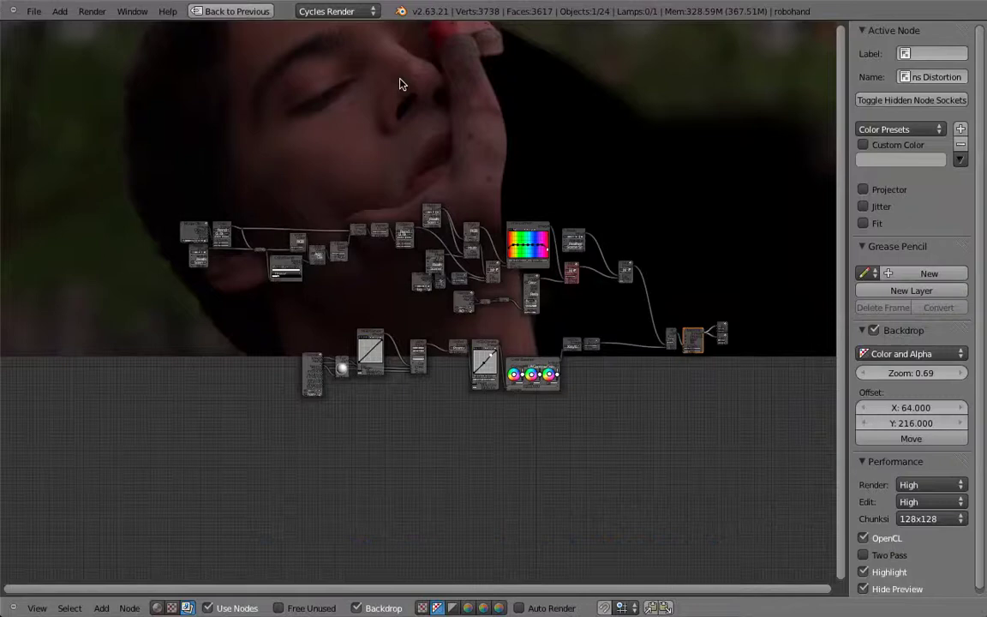
{"action": "middle_click_drag", "start_coordinate": [399, 82], "coordinate": [410, 560], "text": "ctrl"}
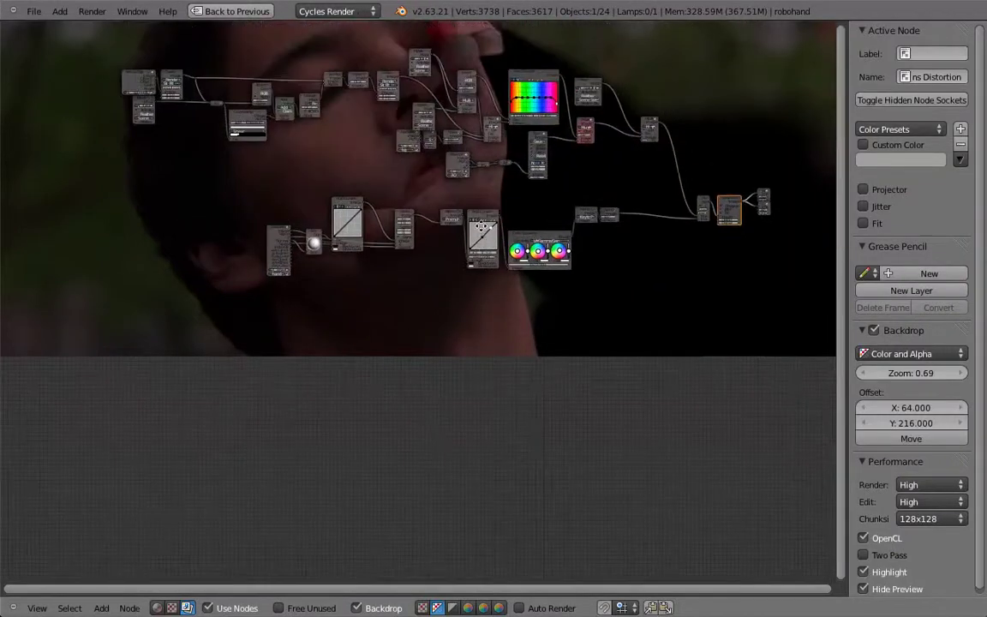
{"action": "scroll", "coordinate": [473, 182], "scroll_direction": "up", "scroll_amount": 3}
{"action": "middle_click_drag", "start_coordinate": [473, 182], "coordinate": [441, 310]}
{"action": "middle_click_drag", "start_coordinate": [328, 281], "coordinate": [399, 318]}
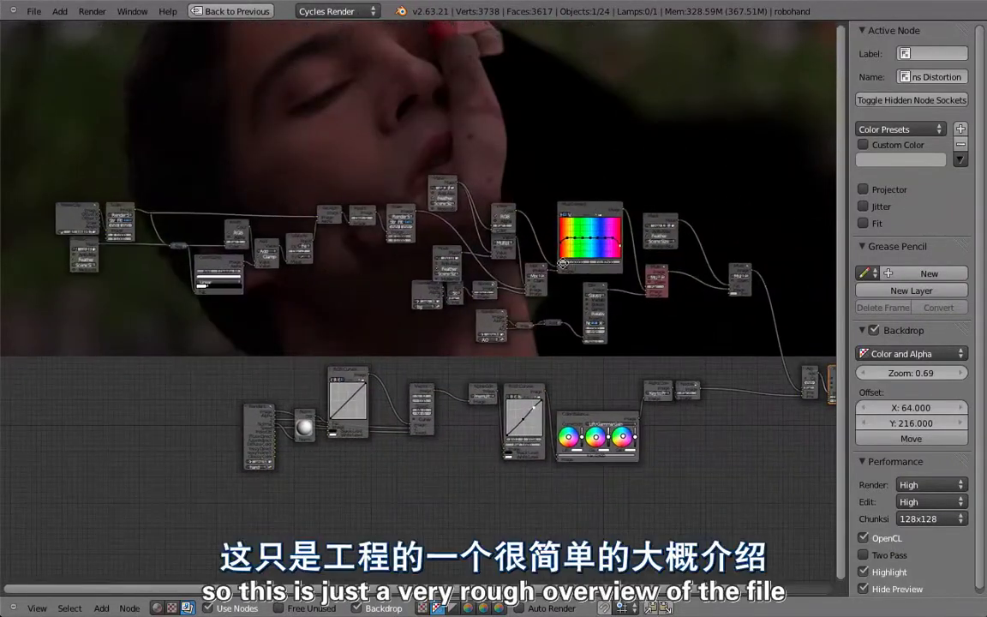
{"action": "middle_click_drag", "start_coordinate": [562, 265], "coordinate": [461, 244]}
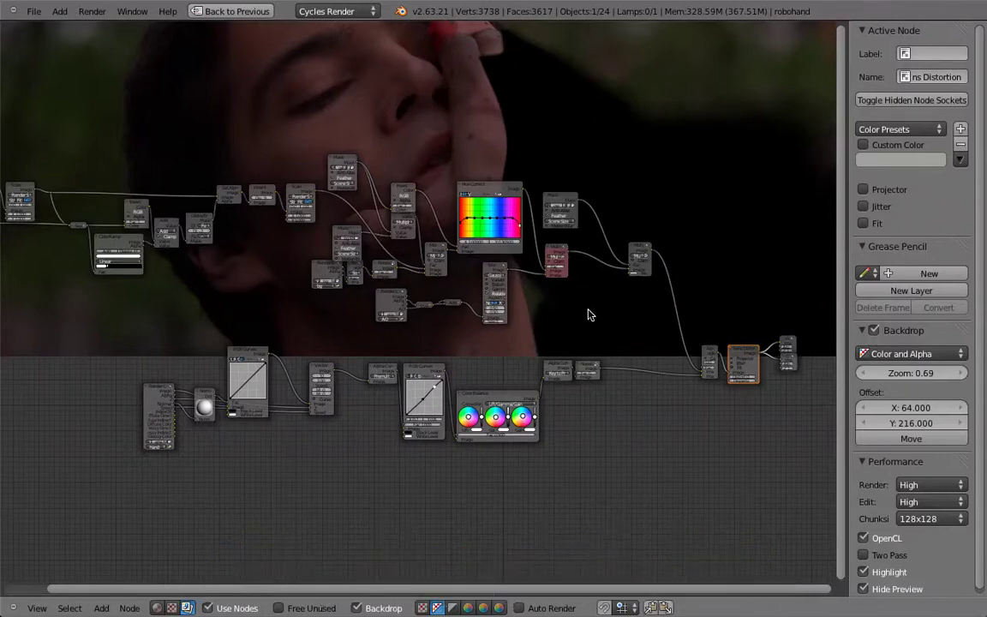
{"action": "middle_click_drag", "start_coordinate": [588, 328], "coordinate": [574, 361]}
{"action": "scroll", "coordinate": [577, 356], "scroll_direction": "up", "scroll_amount": 5}
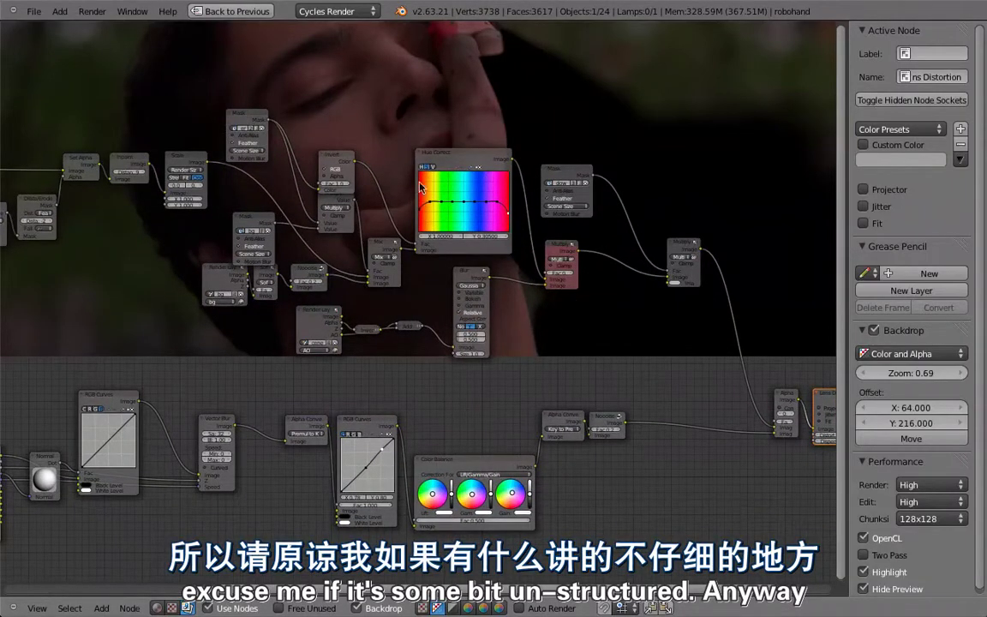
- Locate the finger Mask node above the Invert and Multiply nodes and widen it until its mask name is readable
{"action": "scroll", "coordinate": [407, 268], "scroll_direction": "up", "scroll_amount": 3}
{"action": "middle_click_drag", "start_coordinate": [328, 233], "coordinate": [545, 248]}
{"action": "scroll", "coordinate": [409, 218], "scroll_direction": "up", "scroll_amount": 4}
{"action": "scroll", "coordinate": [422, 226], "scroll_direction": "up", "scroll_amount": 1}
{"action": "middle_click_drag", "start_coordinate": [484, 193], "coordinate": [441, 141]}
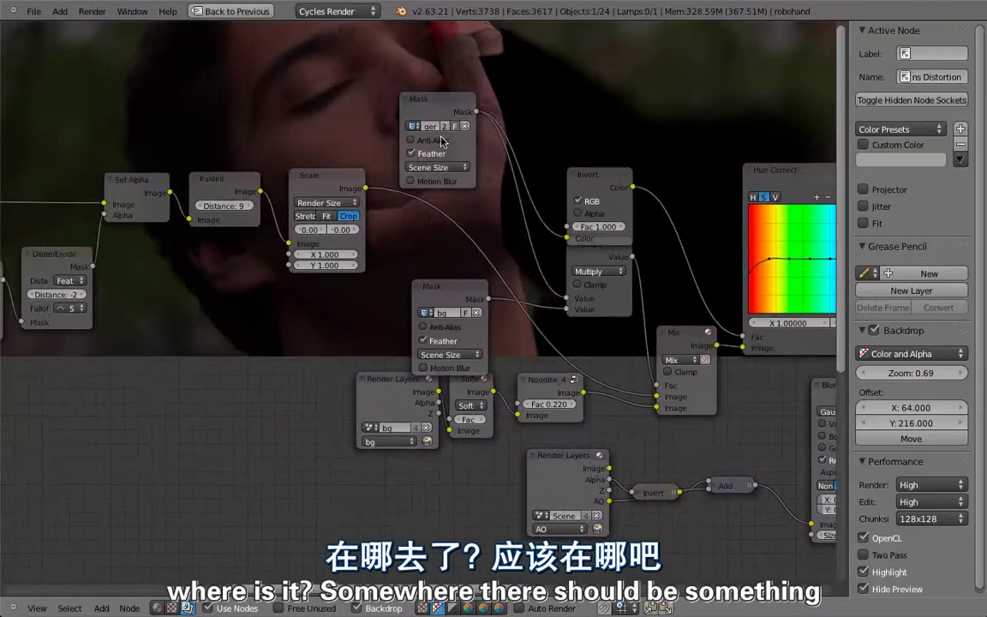
{"action": "left_click_drag", "start_coordinate": [475, 143], "coordinate": [532, 141]}
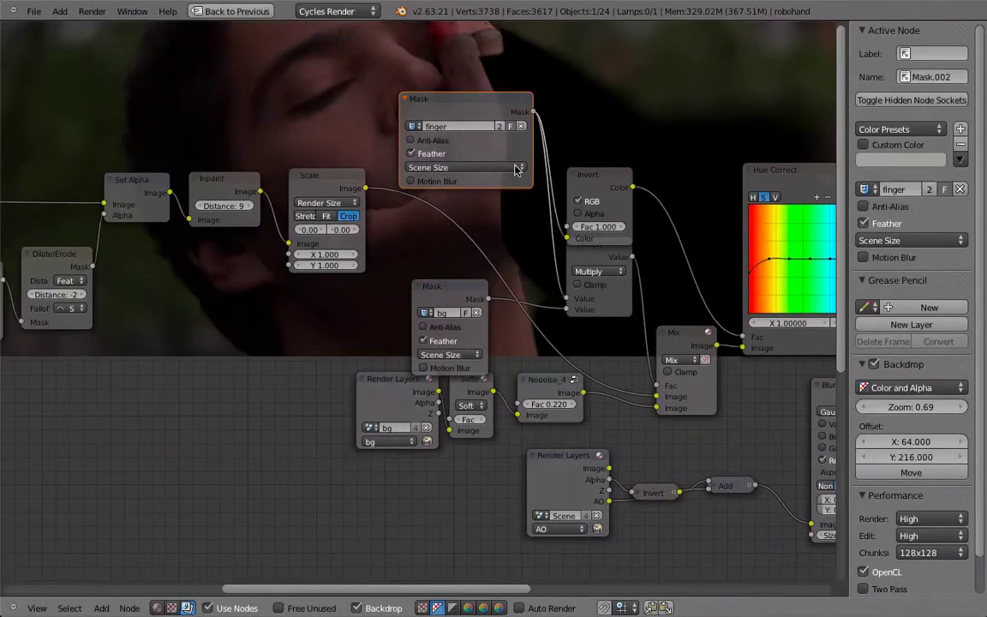
- Trace the Inpaint branch back to its source and preview the Movie Clip and first Scale nodes in the backdrop, nudging both nodes upward
{"action": "middle_click_drag", "start_coordinate": [520, 220], "coordinate": [676, 227]}
{"action": "middle_click_drag", "start_coordinate": [556, 259], "coordinate": [815, 231]}
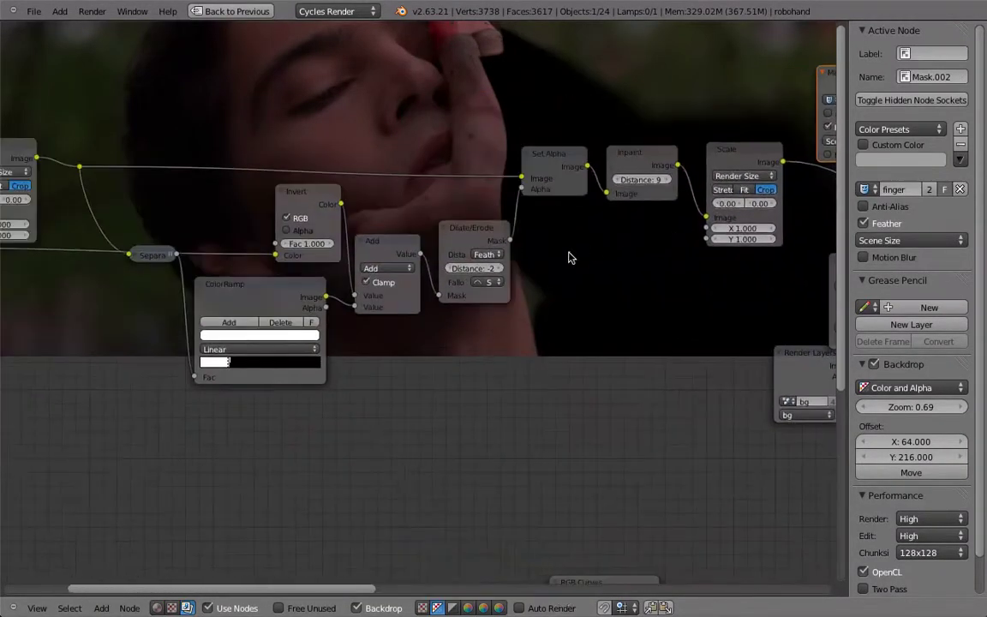
{"action": "scroll", "coordinate": [548, 268], "scroll_direction": "down", "scroll_amount": 2}
{"action": "scroll", "coordinate": [290, 208], "scroll_direction": "up", "scroll_amount": 2, "text": "ctrl"}
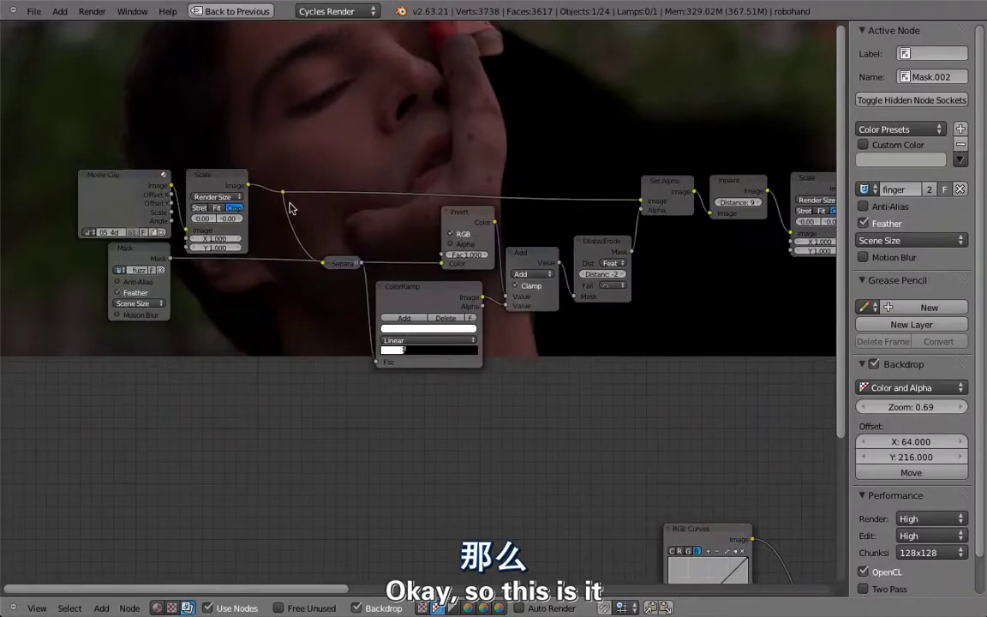
{"action": "left_click_drag", "start_coordinate": [133, 180], "coordinate": [132, 171]}
{"action": "left_click", "coordinate": [133, 171], "text": "ctrl+shift"}
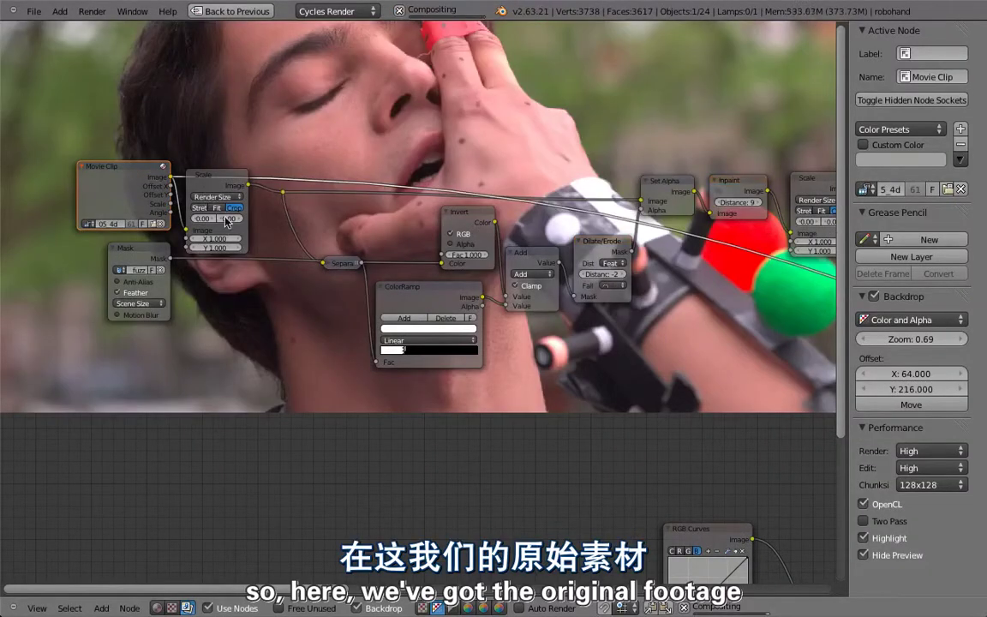
{"action": "left_click", "coordinate": [219, 179], "text": "ctrl+shift"}
{"action": "left_click_drag", "start_coordinate": [218, 177], "coordinate": [216, 159]}
- Move the red_fuzz Mask node down, preview its mask with the backdrop repositioned, and restore the multi-view layout
{"action": "left_click_drag", "start_coordinate": [125, 247], "coordinate": [127, 284]}
{"action": "left_click", "coordinate": [126, 285], "text": "ctrl+shift"}
{"action": "middle_click_drag", "start_coordinate": [426, 73], "coordinate": [418, 150], "text": "alt"}
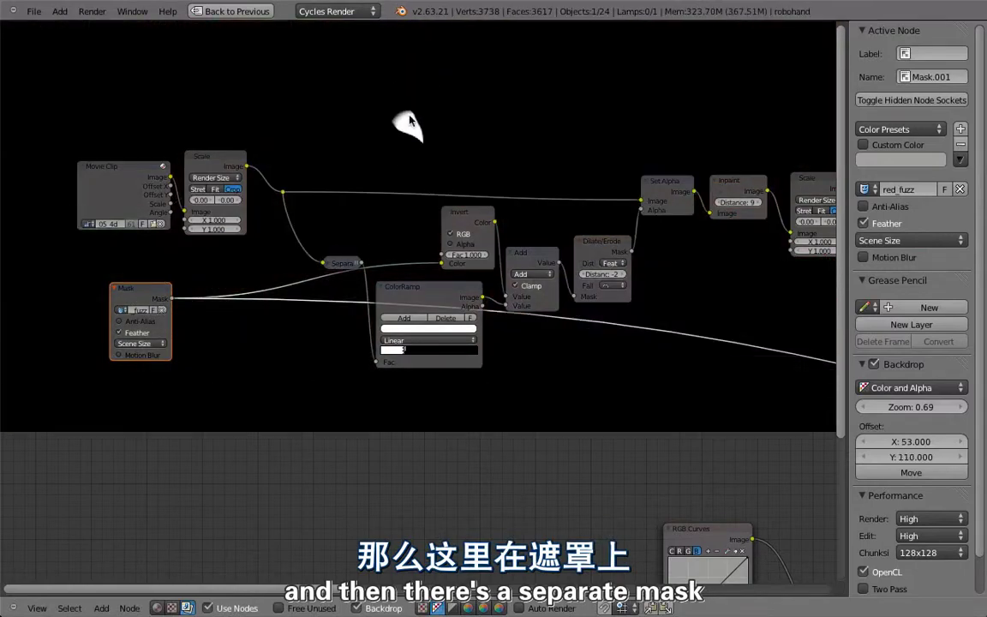
{"action": "key", "text": "ctrl+Up"}
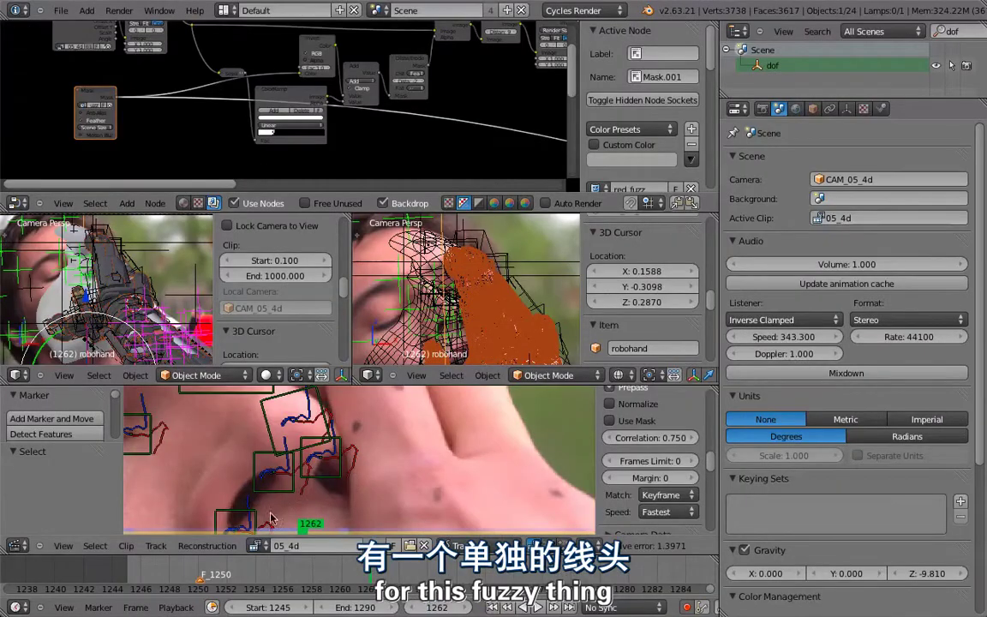
- Switch the clip editor to Mask mode, load the red_fuzz mask, and inspect its splines around the red fuzz in a maximized view
{"action": "left_click", "coordinate": [258, 546]}
{"action": "key", "text": "Tab"}
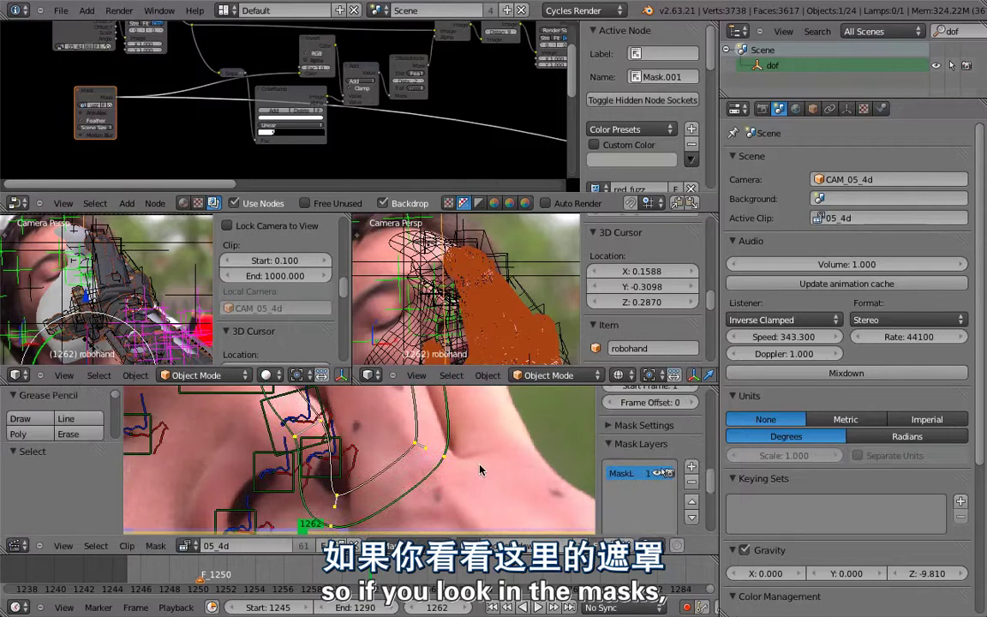
{"action": "left_click", "coordinate": [465, 545]}
{"action": "left_click", "coordinate": [483, 431]}
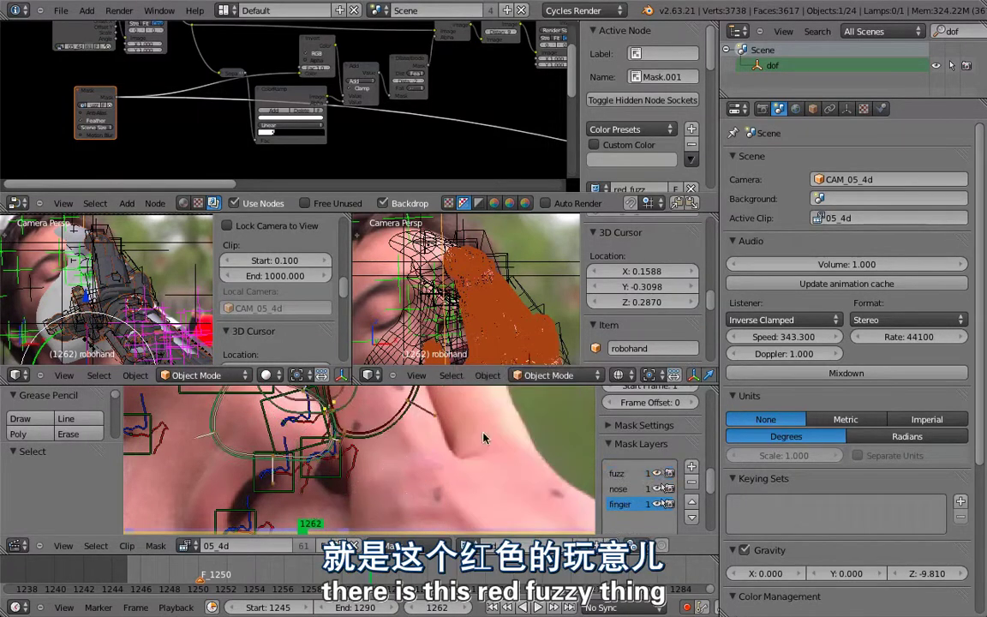
{"action": "middle_click_drag", "start_coordinate": [363, 440], "coordinate": [377, 472]}
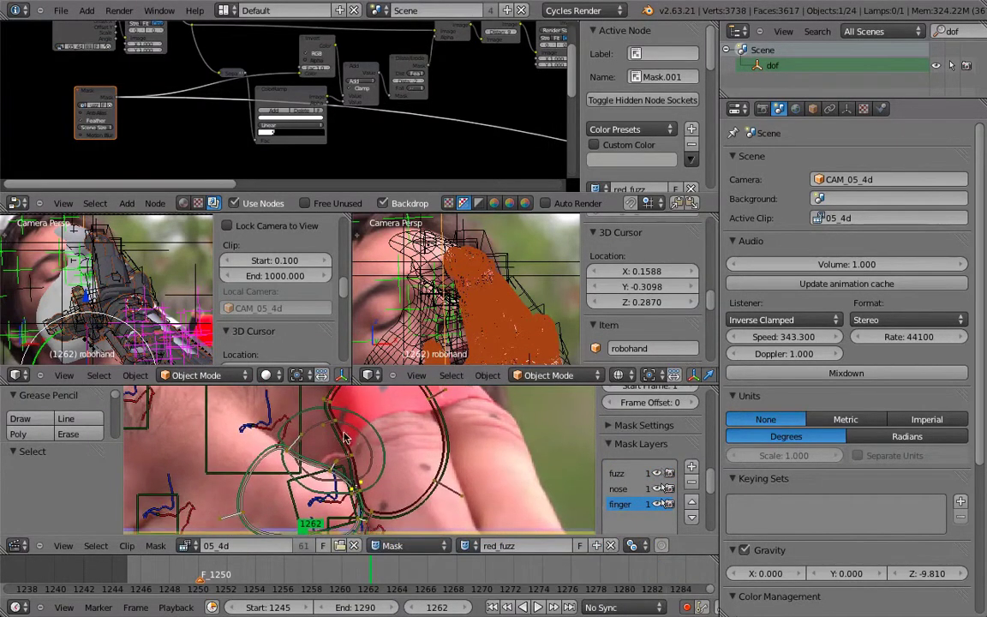
{"action": "key", "text": "ctrl+Up"}
{"action": "scroll", "coordinate": [459, 286], "scroll_direction": "up", "scroll_amount": 2}
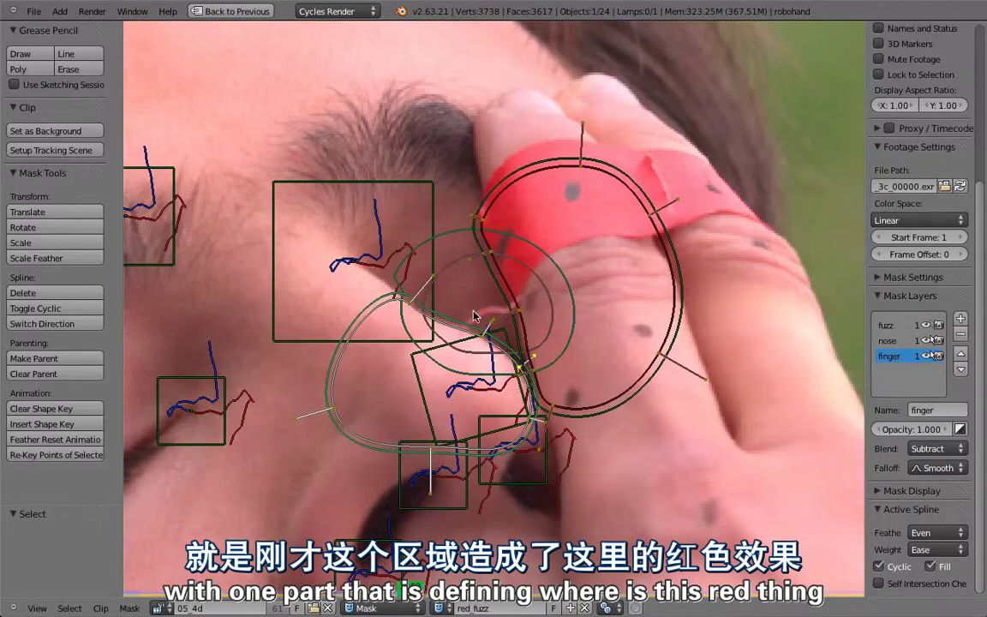
{"action": "scroll", "coordinate": [491, 321], "scroll_direction": "up", "scroll_amount": 3}
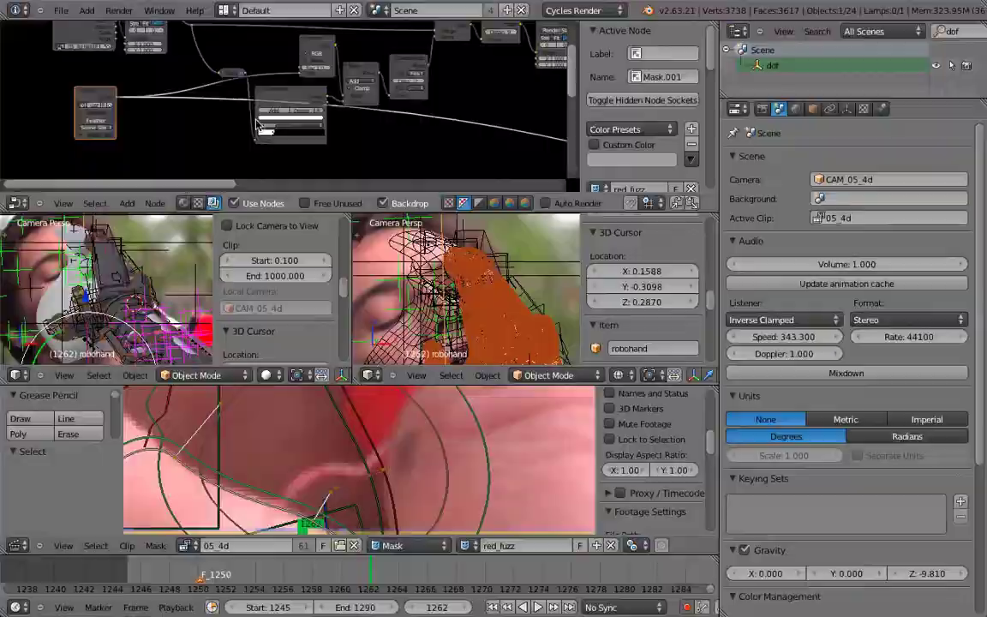
- Maximize the node editor and preview the Separate RGBA, ColorRamp, Invert, Mask and Add nodes of the fuzz-removal branch in the backdrop
{"action": "key", "text": "ctrl+Up"}
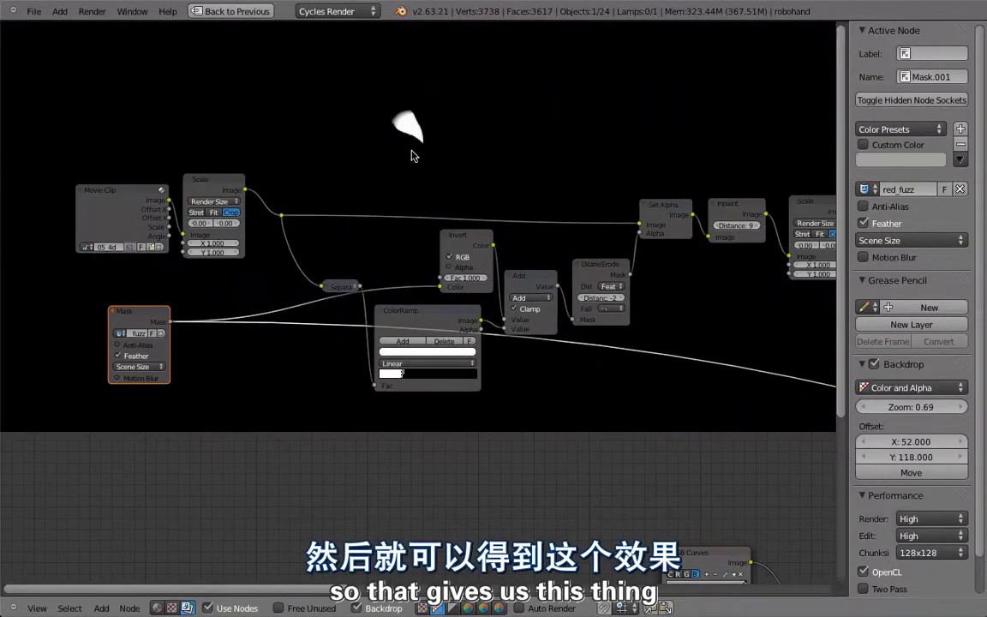
{"action": "scroll", "coordinate": [402, 214], "scroll_direction": "up", "scroll_amount": 3}
{"action": "left_click", "coordinate": [295, 268], "text": "ctrl+shift"}
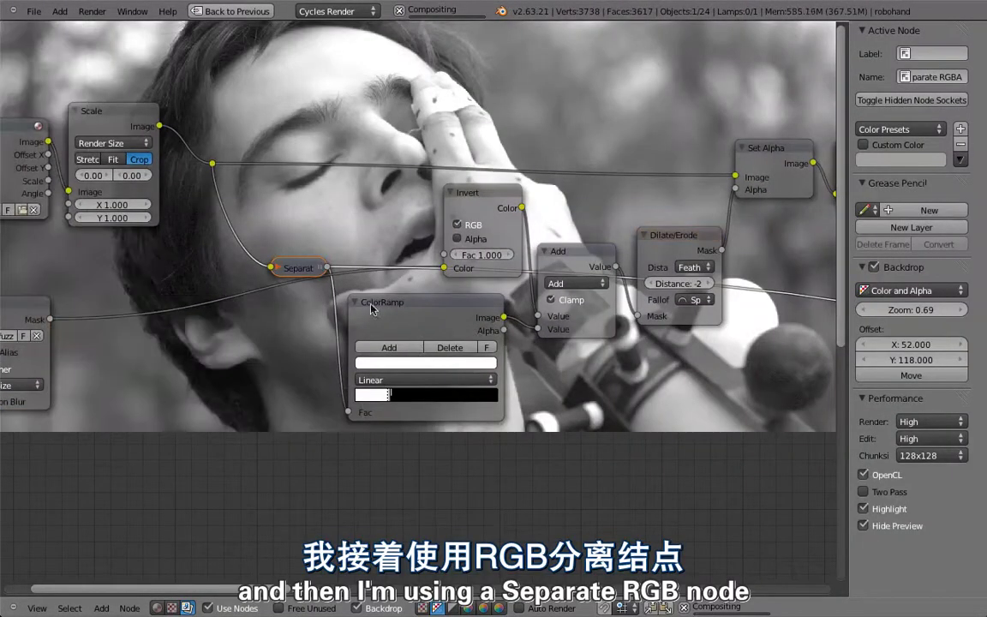
{"action": "left_click", "coordinate": [387, 303], "text": "ctrl+shift"}
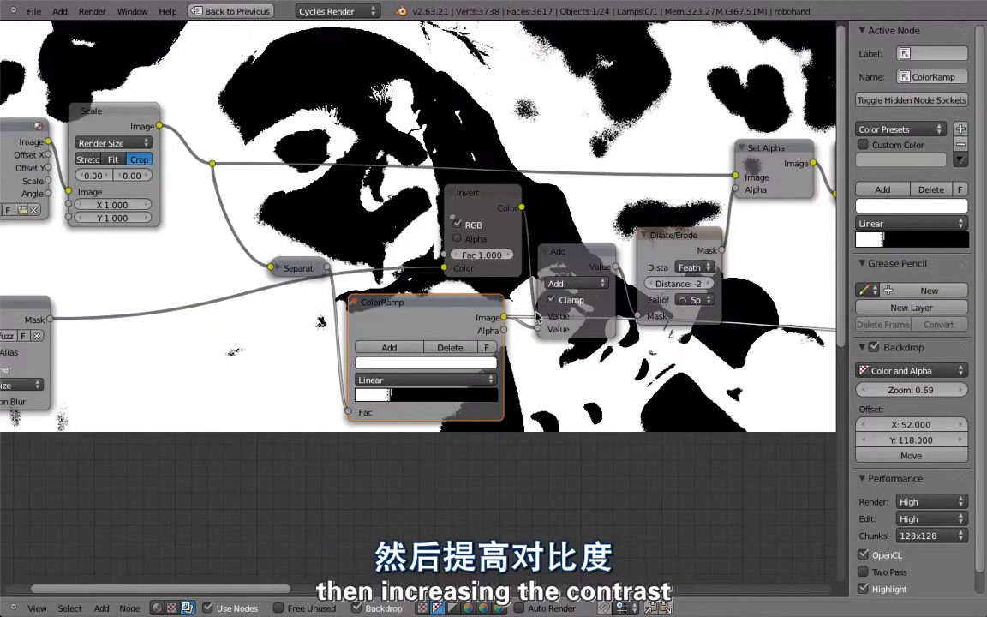
{"action": "left_click", "coordinate": [472, 197], "text": "ctrl+shift"}
{"action": "left_click", "coordinate": [577, 265], "text": "ctrl+shift"}
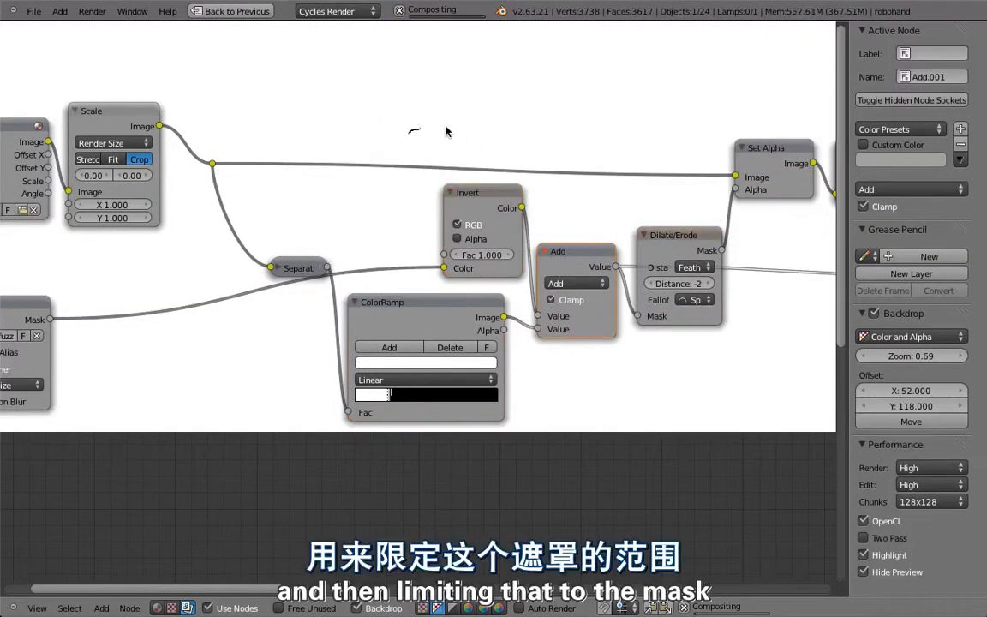
{"action": "left_click", "coordinate": [390, 302], "text": "ctrl+shift"}
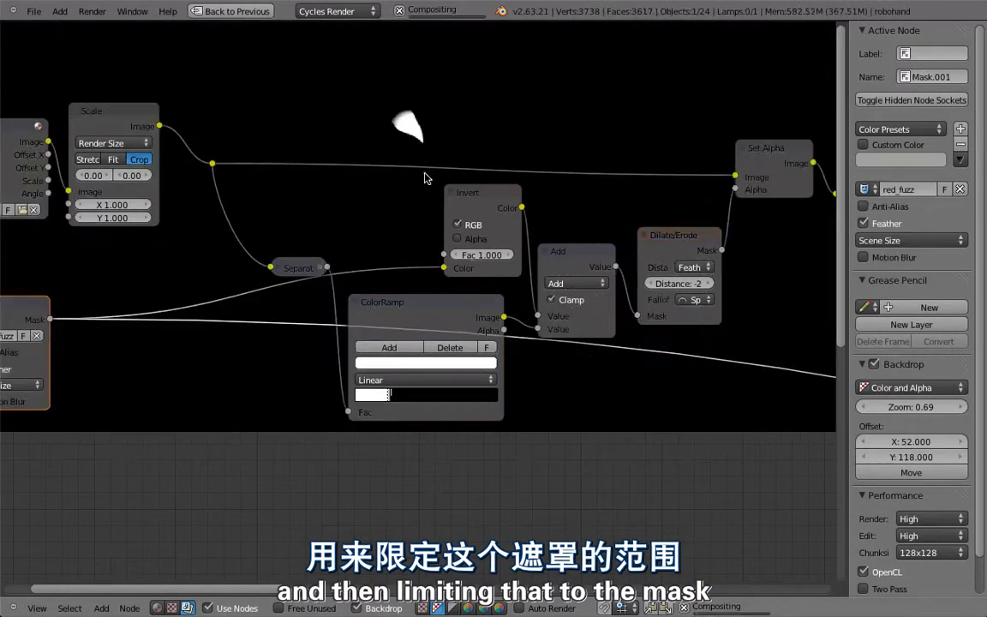
{"action": "left_click", "coordinate": [570, 309], "text": "ctrl+shift"}
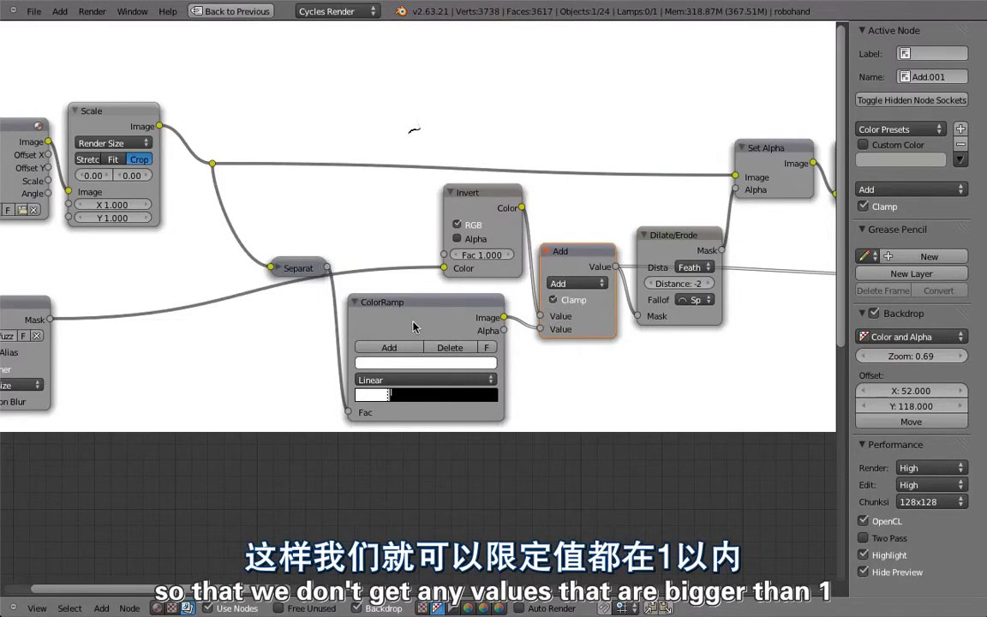
- Preview the Dilate/Erode result and compare it with the Set Alpha node's output in the backdrop
{"action": "left_click", "coordinate": [675, 251]}
{"action": "middle_click_drag", "start_coordinate": [675, 250], "coordinate": [526, 297]}
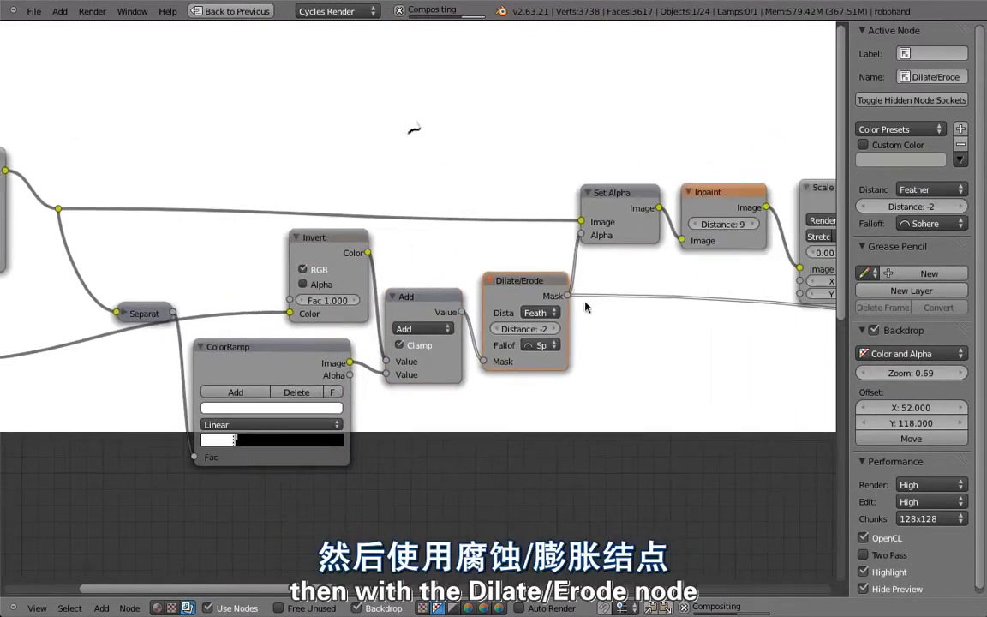
{"action": "scroll", "coordinate": [568, 324], "scroll_direction": "up", "scroll_amount": 3}
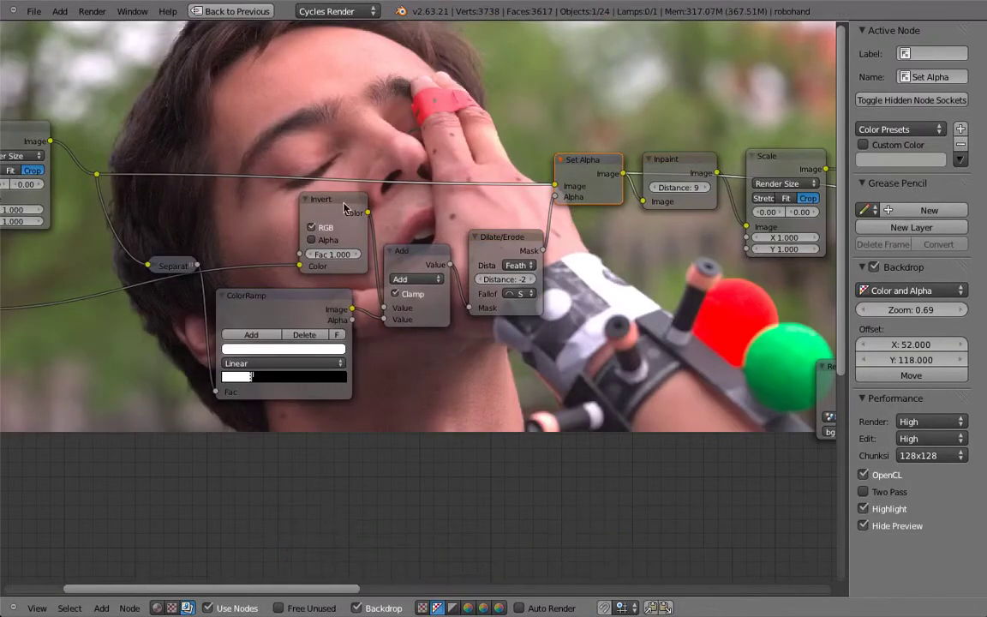
{"action": "left_click", "coordinate": [510, 244], "text": "ctrl+shift"}
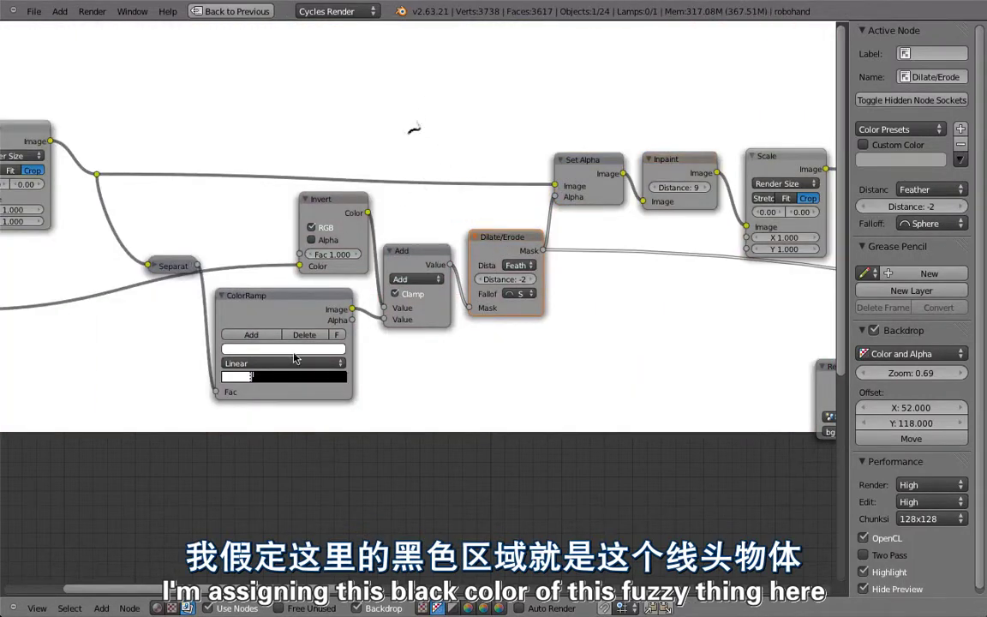
{"action": "left_click", "coordinate": [578, 170], "text": "ctrl+shift"}
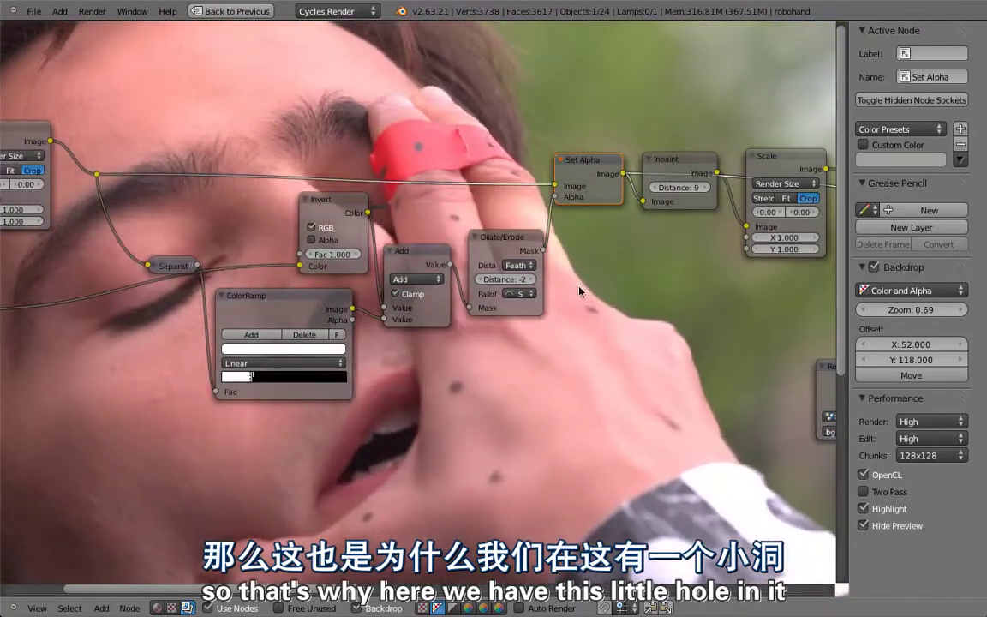
- Preview the Inpaint node with the backdrop shifted aside, and locate Inpaint among the Filter nodes available to add
{"action": "middle_click_drag", "start_coordinate": [579, 291], "coordinate": [417, 365], "text": "alt"}
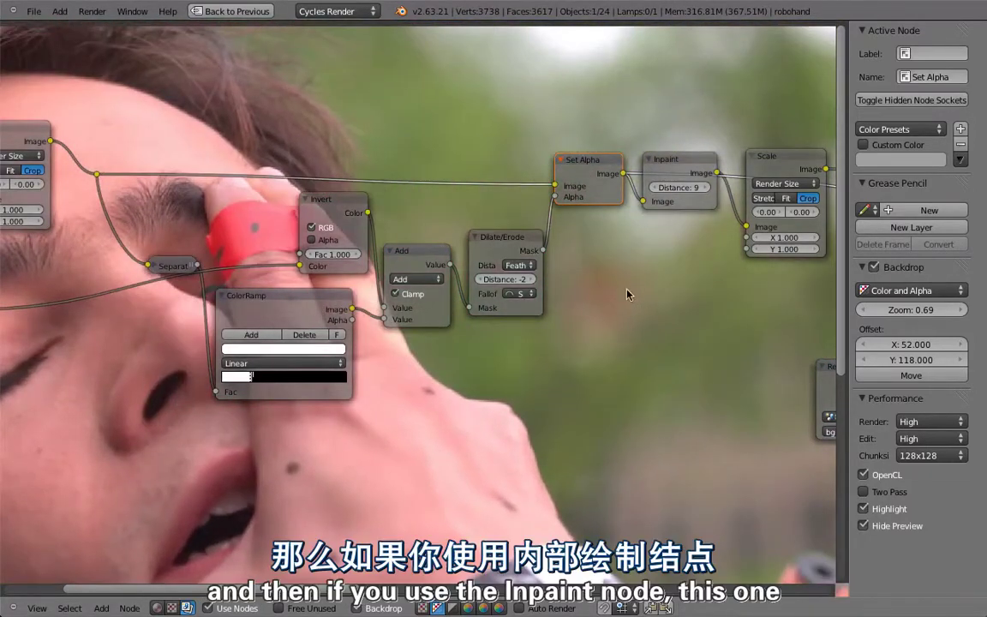
{"action": "middle_click_drag", "start_coordinate": [628, 293], "coordinate": [561, 284], "text": "alt"}
{"action": "middle_click_drag", "start_coordinate": [610, 247], "coordinate": [613, 255]}
{"action": "left_click", "coordinate": [664, 171], "text": "ctrl+shift"}
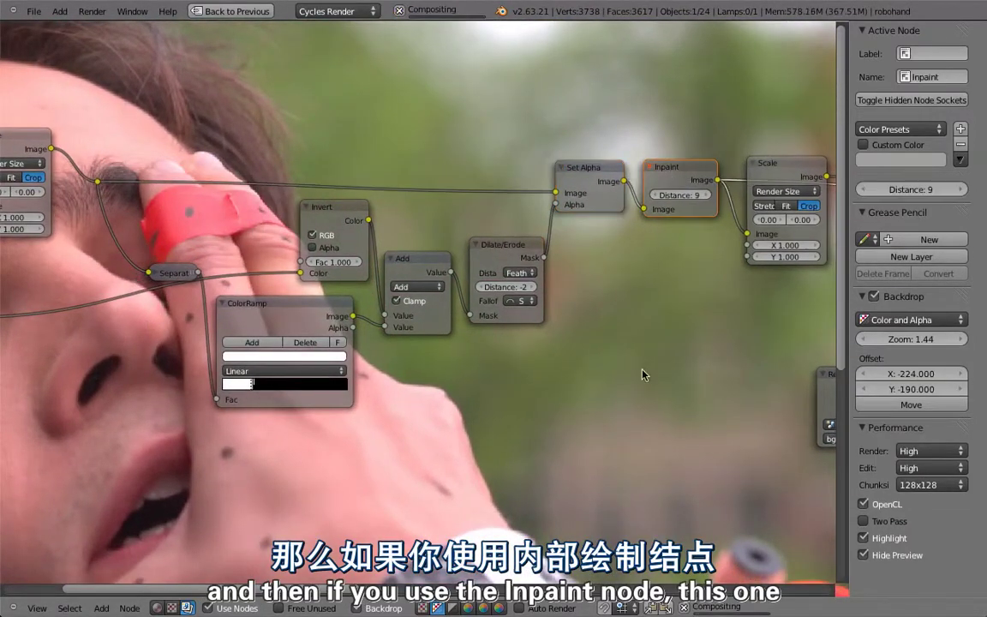
{"action": "middle_click_drag", "start_coordinate": [577, 331], "coordinate": [518, 317]}
{"action": "key", "text": "shift+a"}
{"action": "mouse_move", "coordinate": [514, 452]}
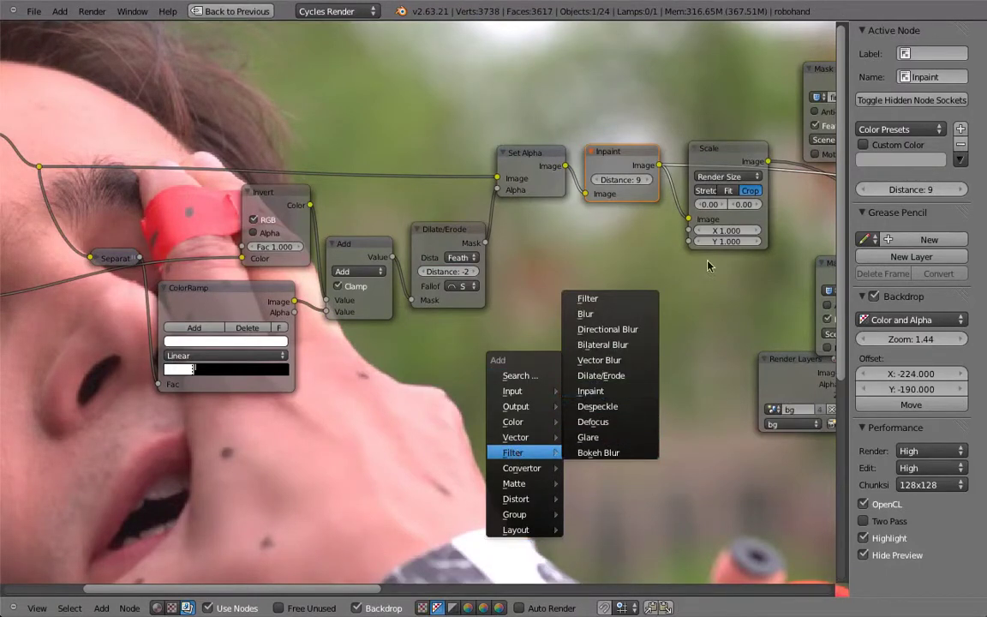
- Compare the Set Alpha and Inpaint results at close range where the red thread crosses the face beside the finger
{"action": "middle_click_drag", "start_coordinate": [601, 281], "coordinate": [626, 409]}
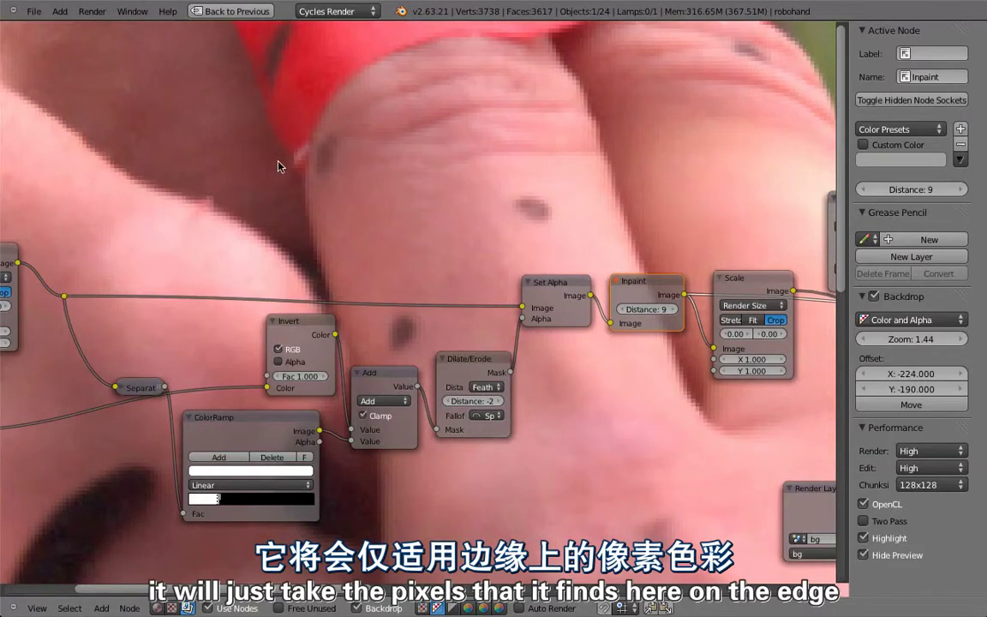
{"action": "left_click", "coordinate": [577, 304]}
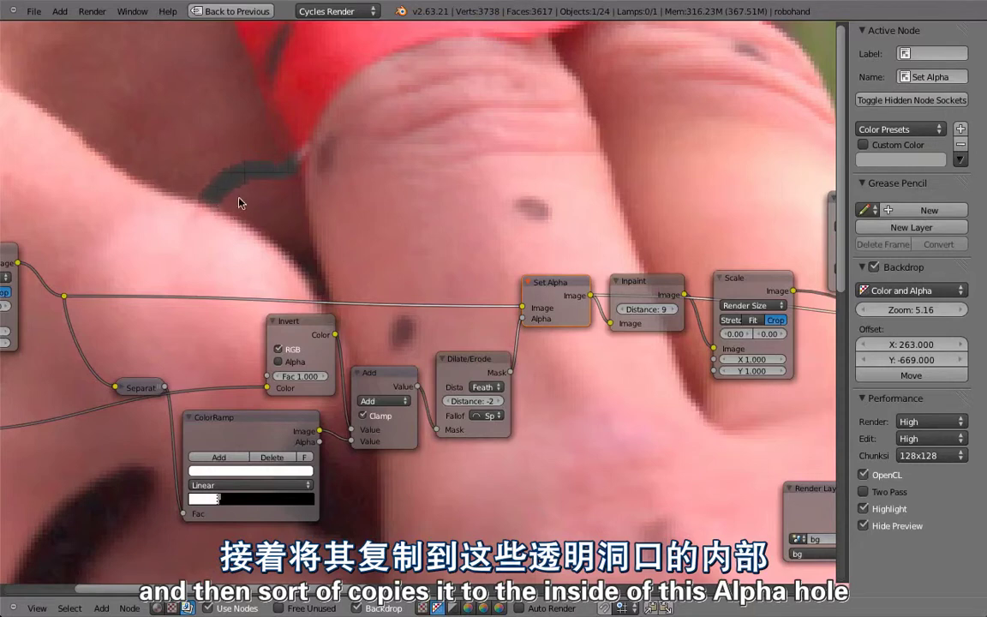
{"action": "left_click", "coordinate": [638, 283]}
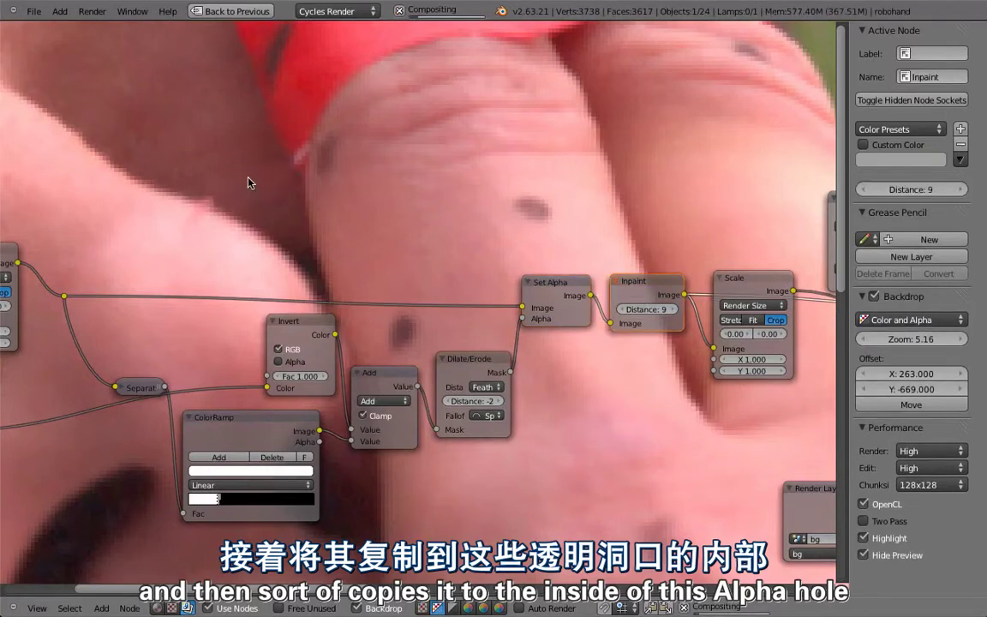
{"action": "middle_click_drag", "start_coordinate": [303, 169], "coordinate": [260, 179]}
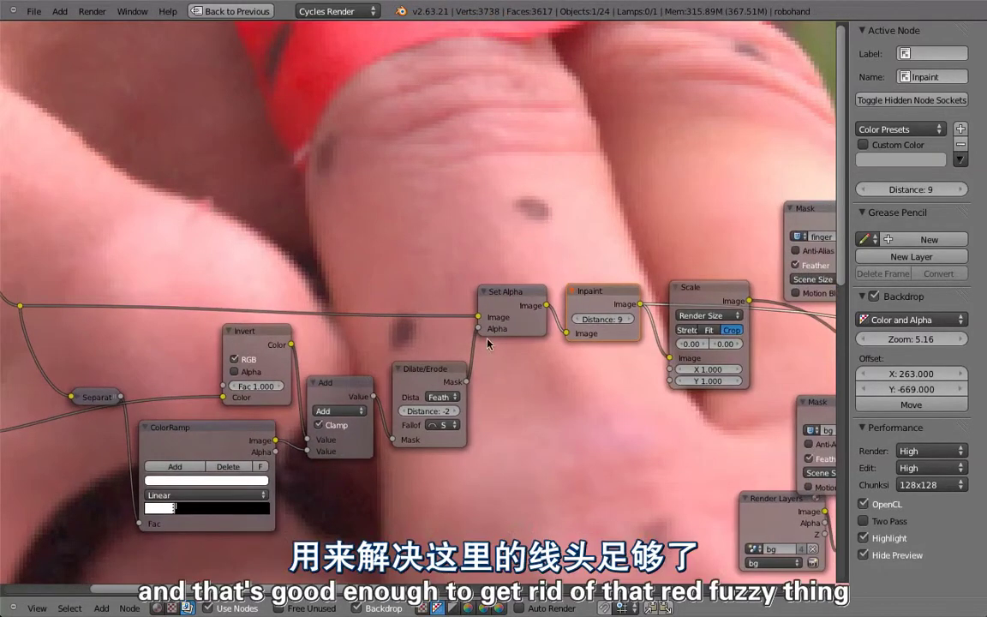
- Preview the Scale node that follows Inpaint, fit the whole node tree in view, and restore the multi-view layout
{"action": "scroll", "coordinate": [373, 201], "scroll_direction": "down", "scroll_amount": 5}
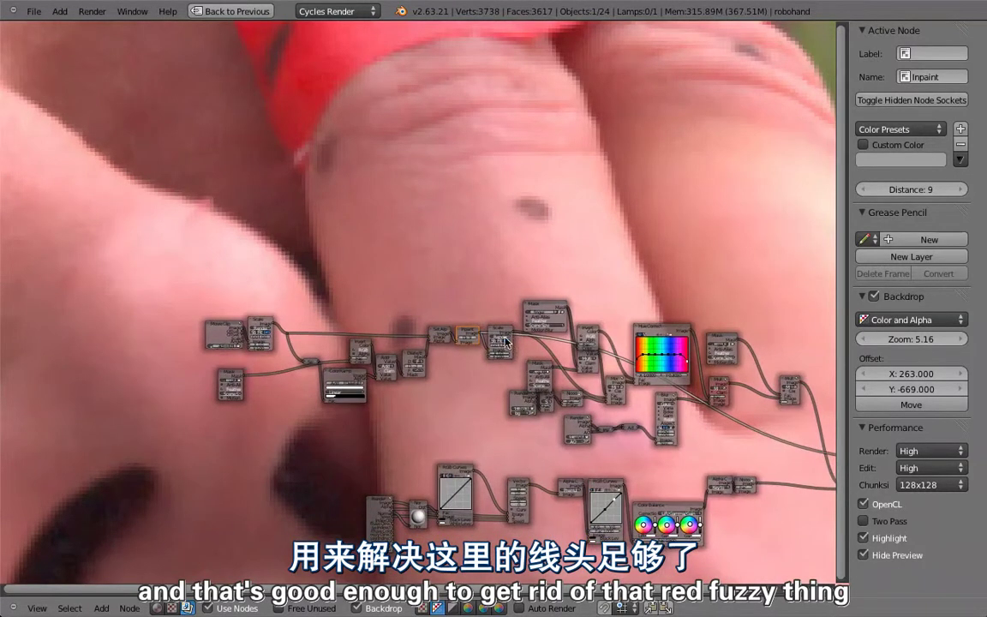
{"action": "left_click", "coordinate": [500, 334]}
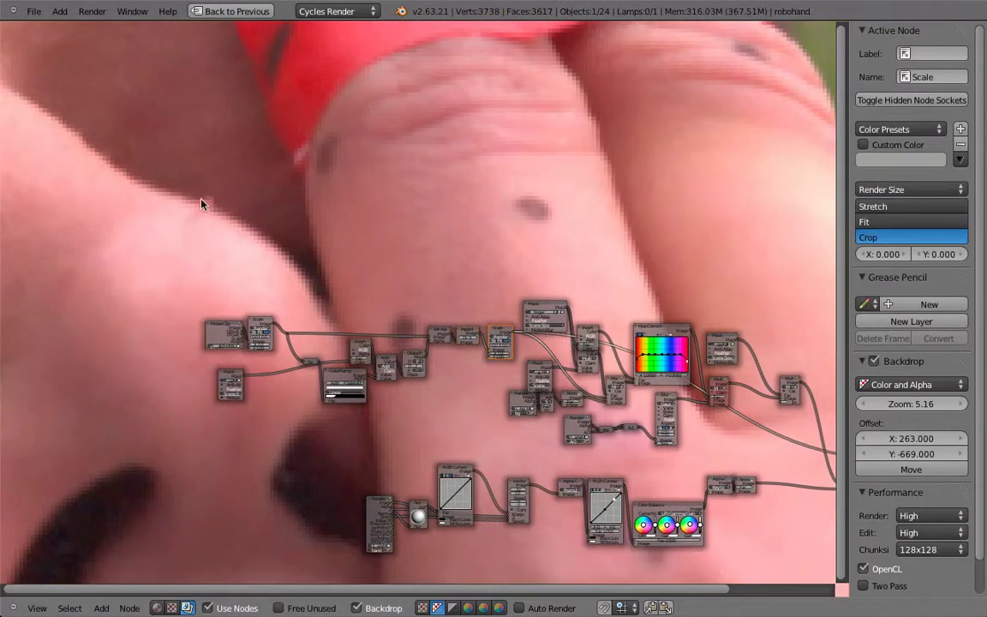
{"action": "key", "text": "Home"}
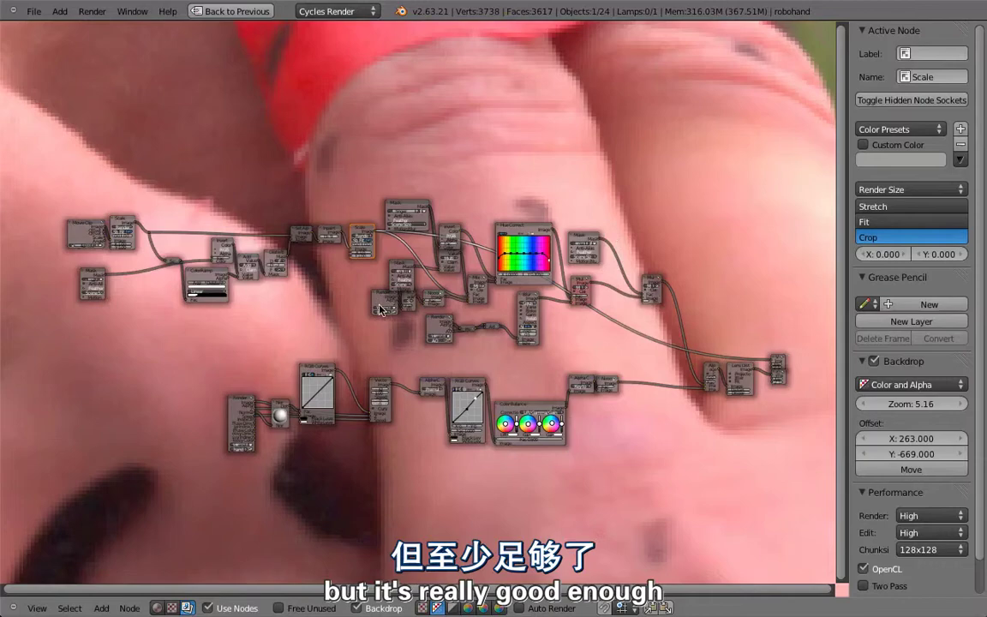
{"action": "key", "text": "ctrl+Up"}
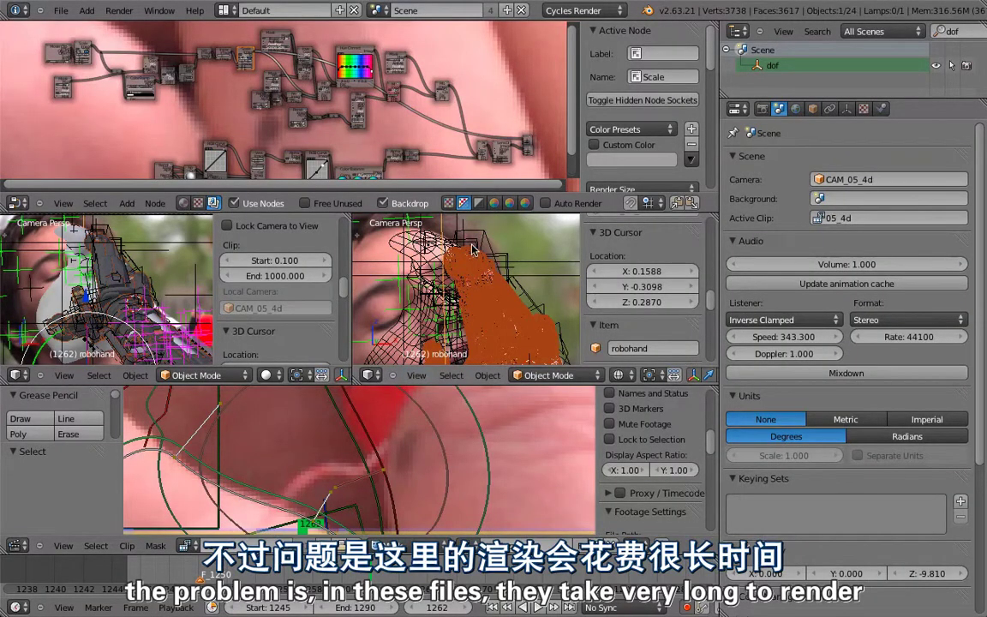
- Examine the robotic hand against the footage in the maximized camera view, and return to the multi-view layout
{"action": "key", "text": "ctrl+Up"}
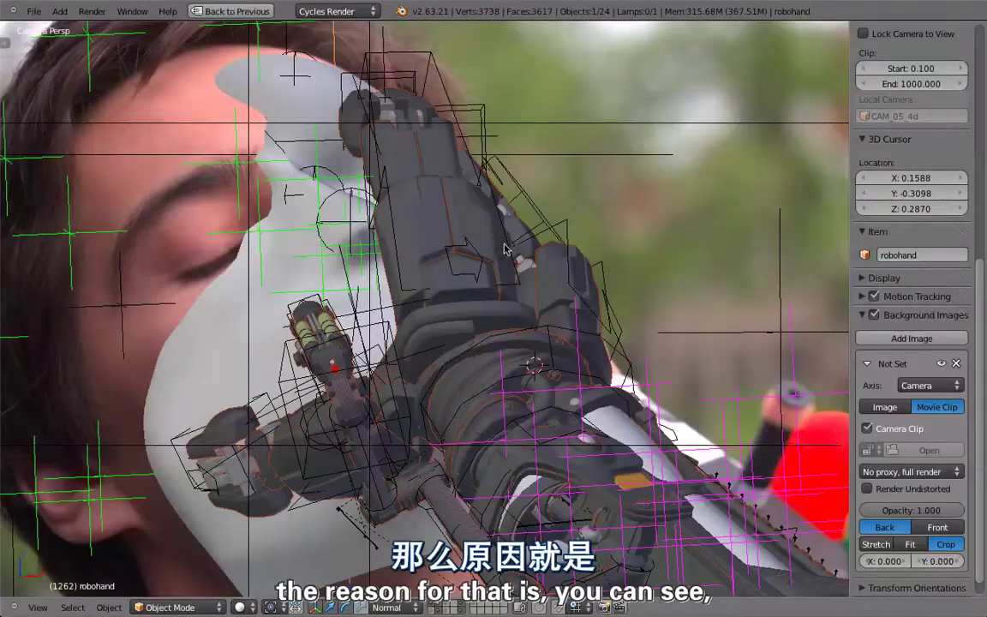
{"action": "middle_click_drag", "start_coordinate": [642, 350], "coordinate": [615, 454], "text": "shift"}
{"action": "middle_click_drag", "start_coordinate": [580, 329], "coordinate": [685, 180], "text": "shift"}
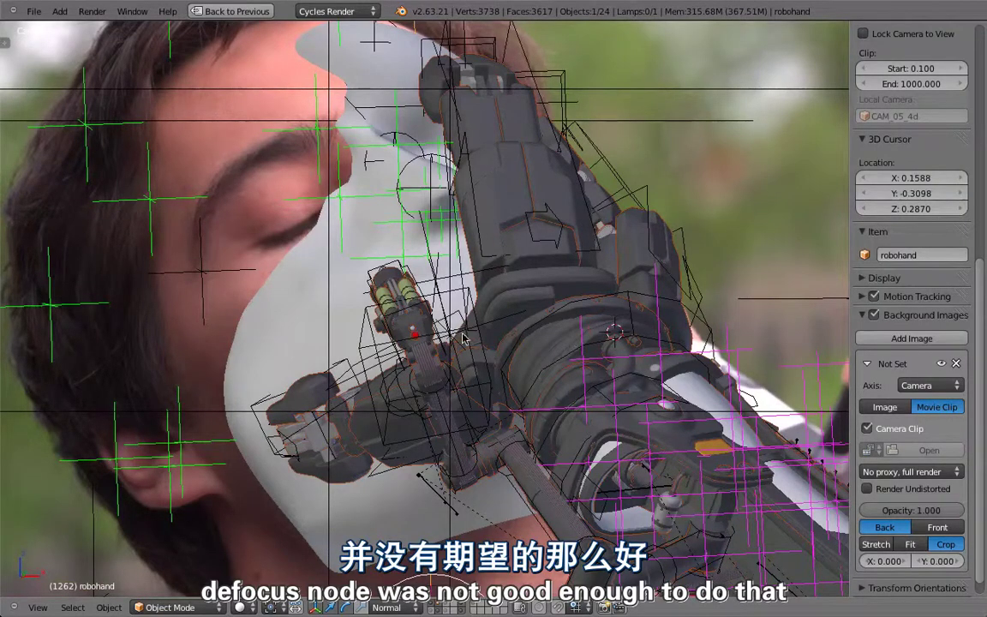
{"action": "key", "text": "shift+space"}
- Leave the camera view in the wireframe viewport, select CAM_05_4d, and show its camera data with the Depth of Field settings
{"action": "key", "text": "KP_0"}
{"action": "mouse_move", "coordinate": [404, 264]}
{"action": "middle_mouse_down"}
{"action": "mouse_move", "coordinate": [504, 330]}
{"action": "mouse_move", "coordinate": [486, 283]}
{"action": "middle_mouse_up"}
{"action": "right_click", "coordinate": [529, 358]}
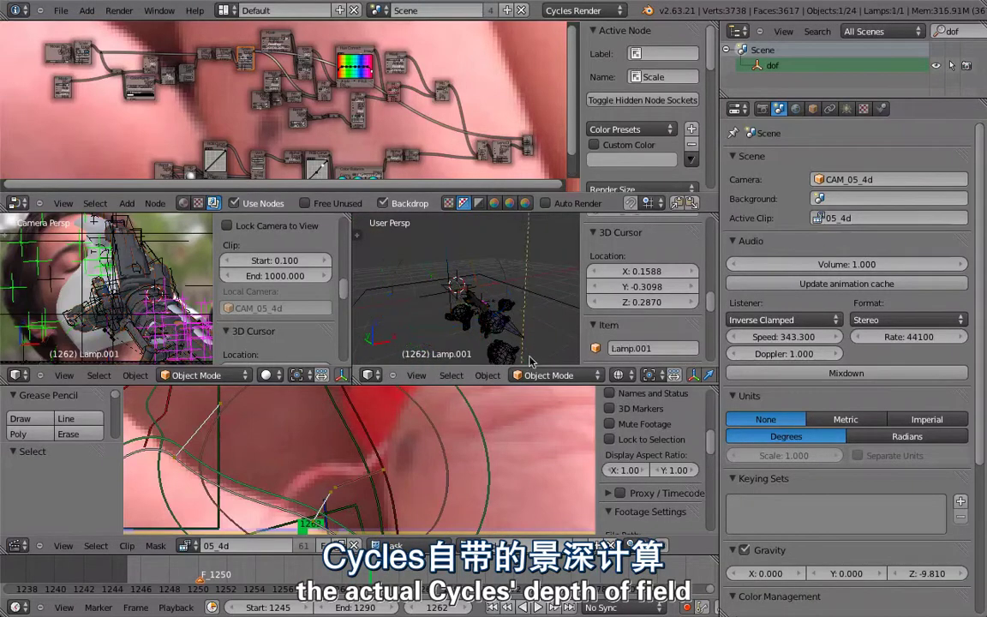
{"action": "right_click", "coordinate": [514, 333]}
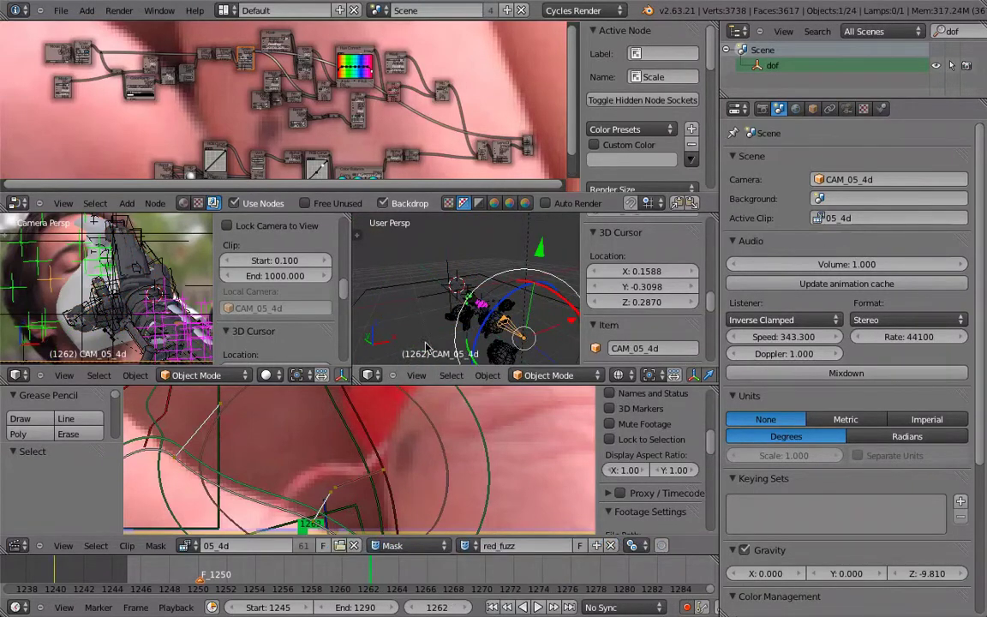
{"action": "left_click", "coordinate": [846, 108]}
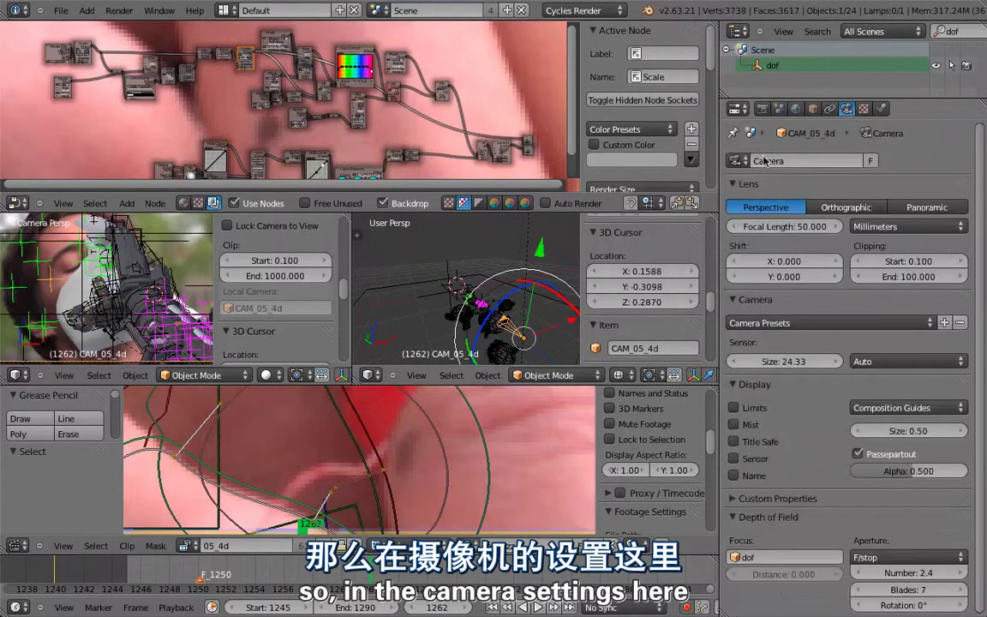
{"action": "scroll", "coordinate": [809, 545], "scroll_direction": "down", "scroll_amount": 1}
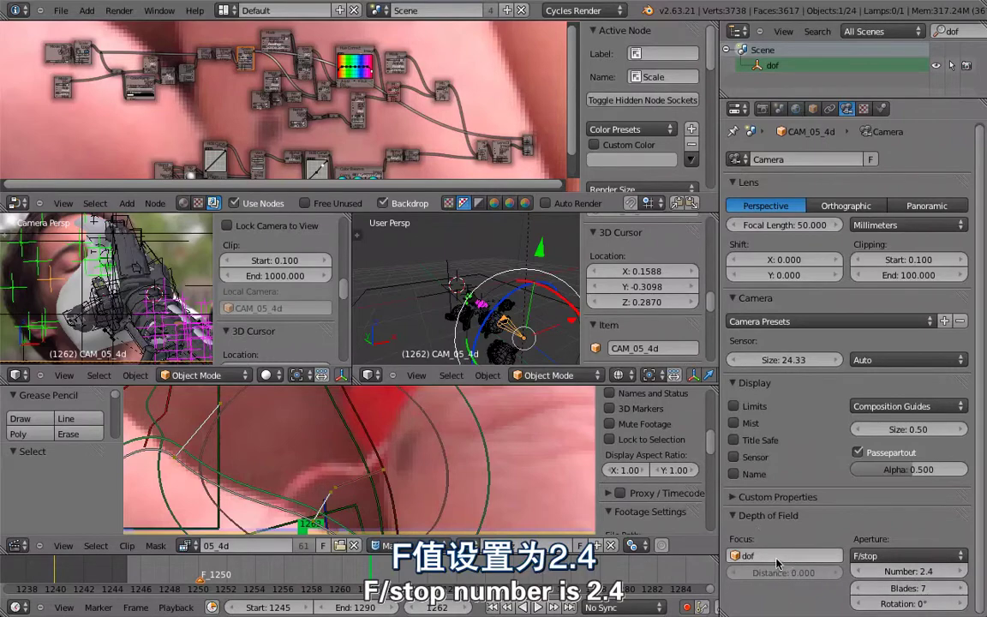
- Examine the tracking empties and robotic hand around the focal point in the enlarged wireframe viewport, and restore the camera view and multi-view layout
{"action": "middle_click_drag", "start_coordinate": [455, 278], "coordinate": [431, 288]}
{"action": "key", "text": "ctrl+Up"}
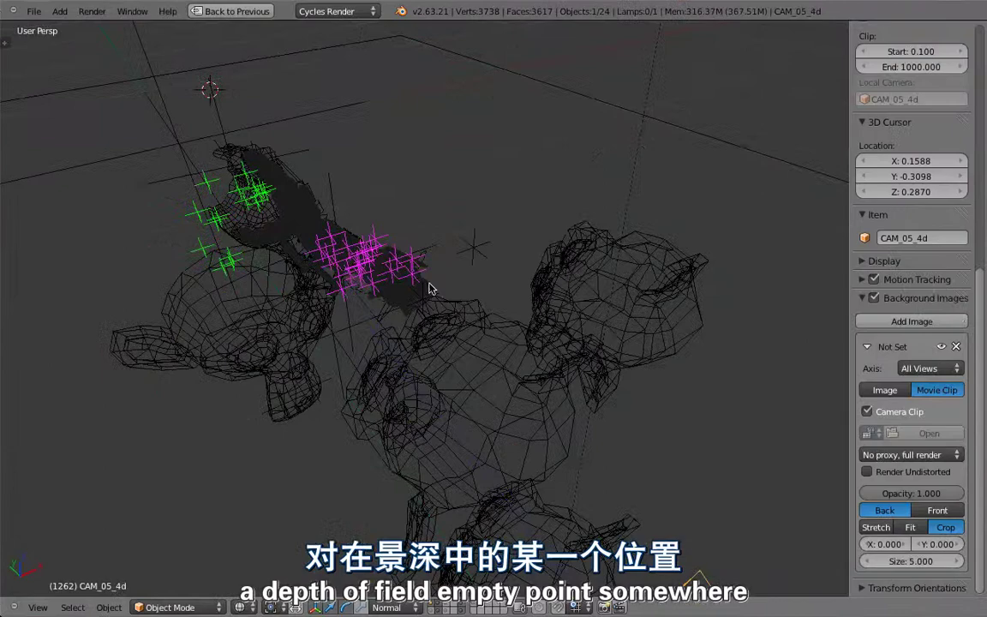
{"action": "right_click", "coordinate": [342, 337]}
{"action": "middle_click_drag", "start_coordinate": [356, 350], "coordinate": [377, 358]}
{"action": "right_click", "coordinate": [300, 323]}
{"action": "middle_click_drag", "start_coordinate": [310, 358], "coordinate": [274, 413]}
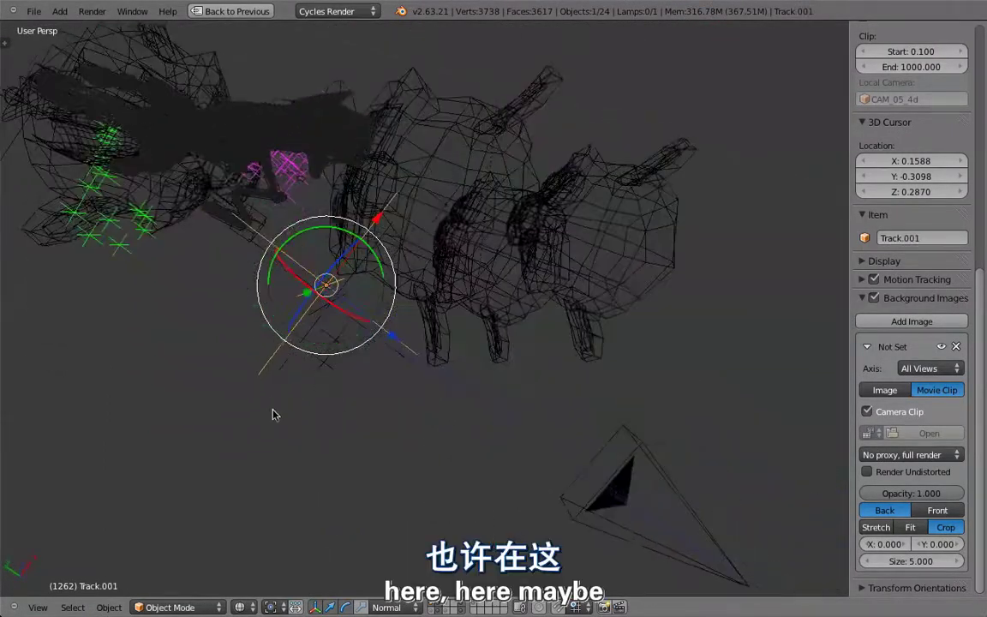
{"action": "right_click", "coordinate": [238, 210]}
{"action": "middle_click_drag", "start_coordinate": [239, 216], "coordinate": [301, 278]}
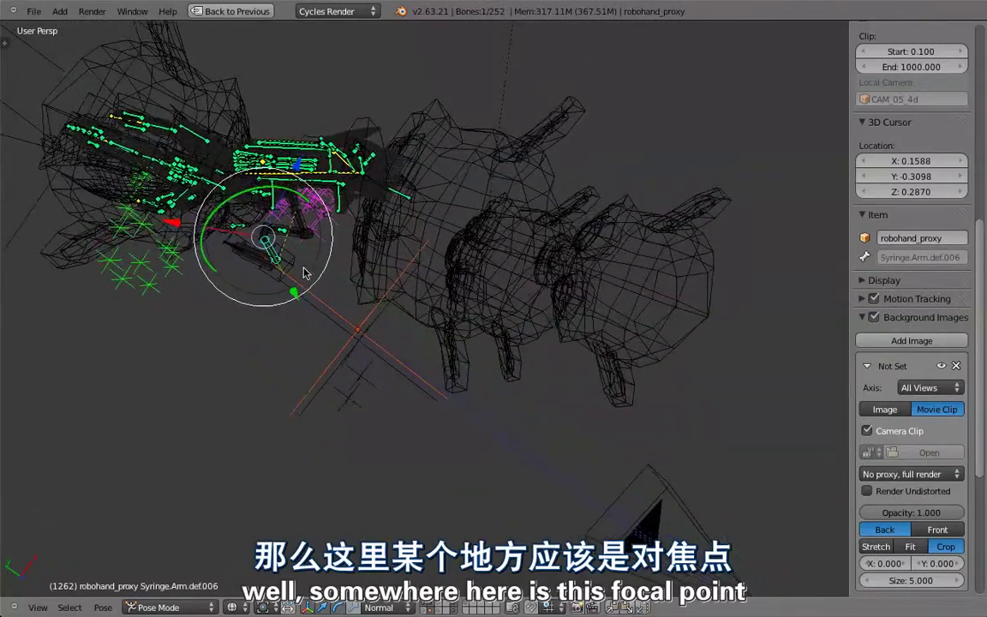
{"action": "key", "text": "KP_0"}
{"action": "key", "text": "ctrl+Up"}
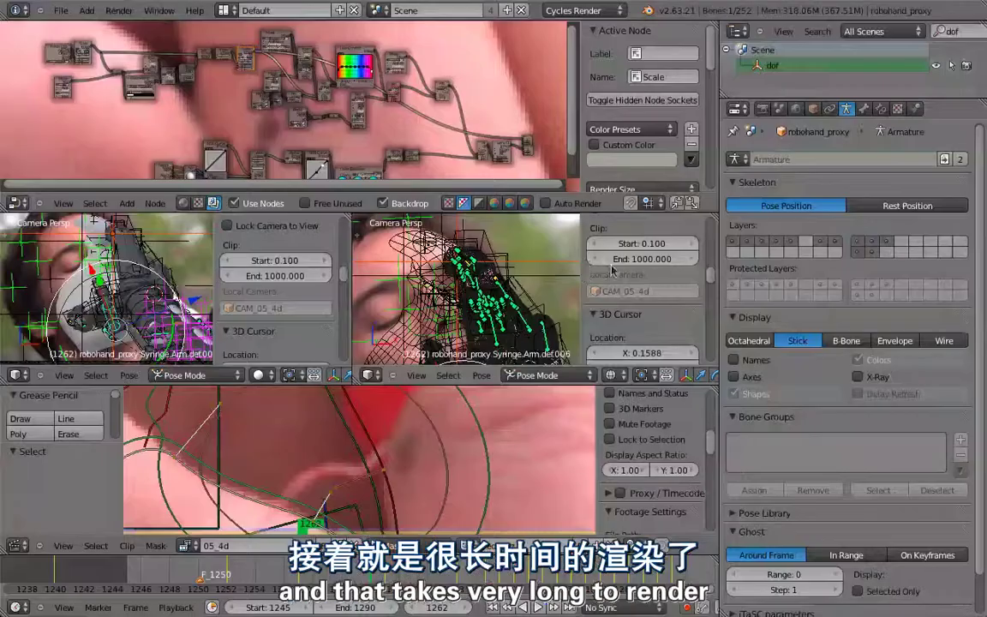
- Set the scene's render samples to 10, reduce them to 2, and render the current frame
{"action": "left_click", "coordinate": [761, 109]}
{"action": "scroll", "coordinate": [792, 484], "scroll_direction": "down", "scroll_amount": 8}
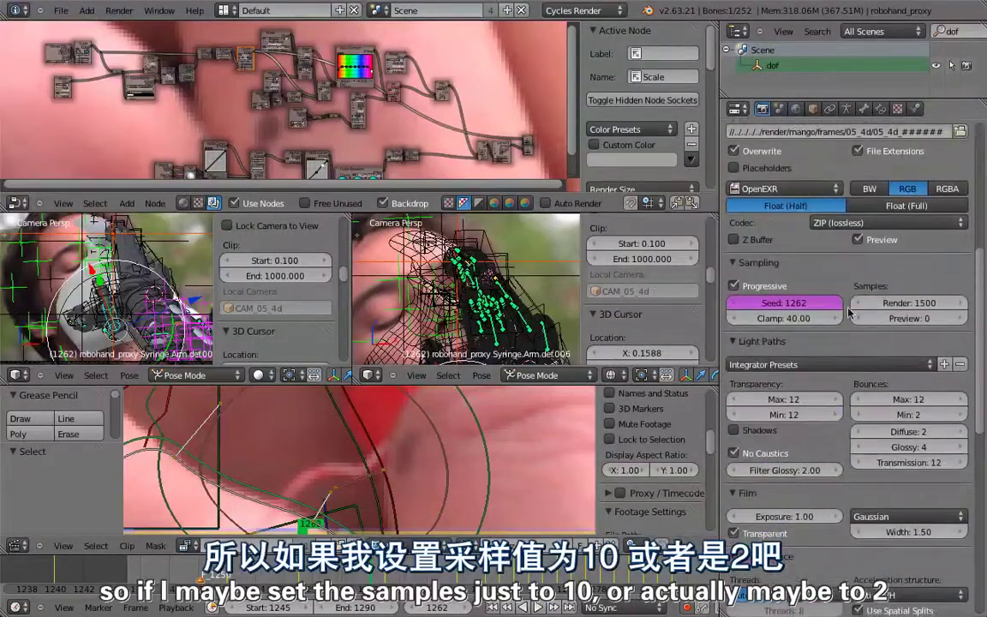
{"action": "left_click", "coordinate": [891, 298]}
{"action": "type", "text": "10"}
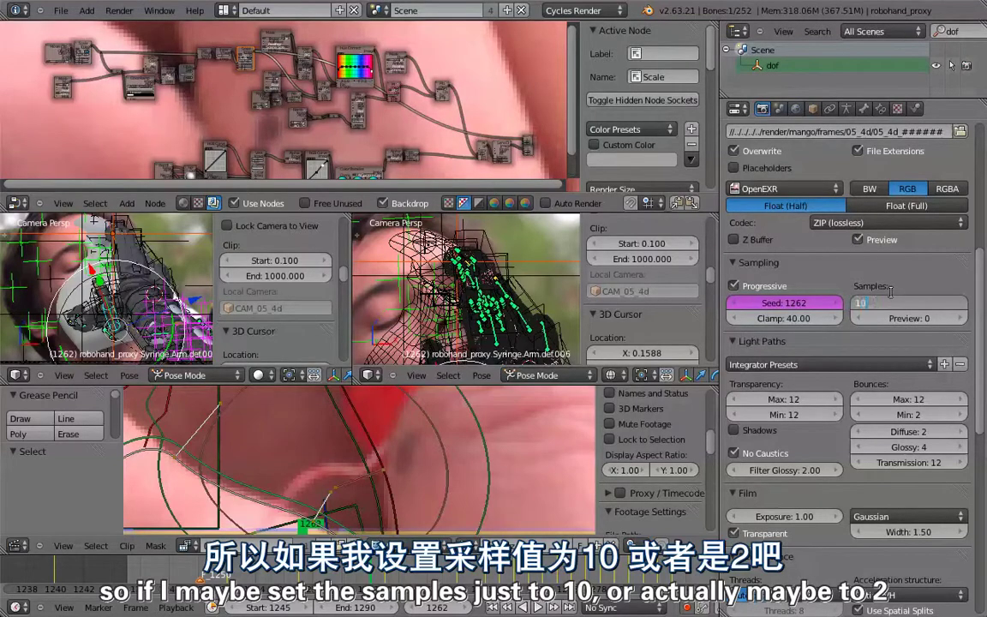
{"action": "key", "text": "Return"}
{"action": "left_click", "coordinate": [886, 303]}
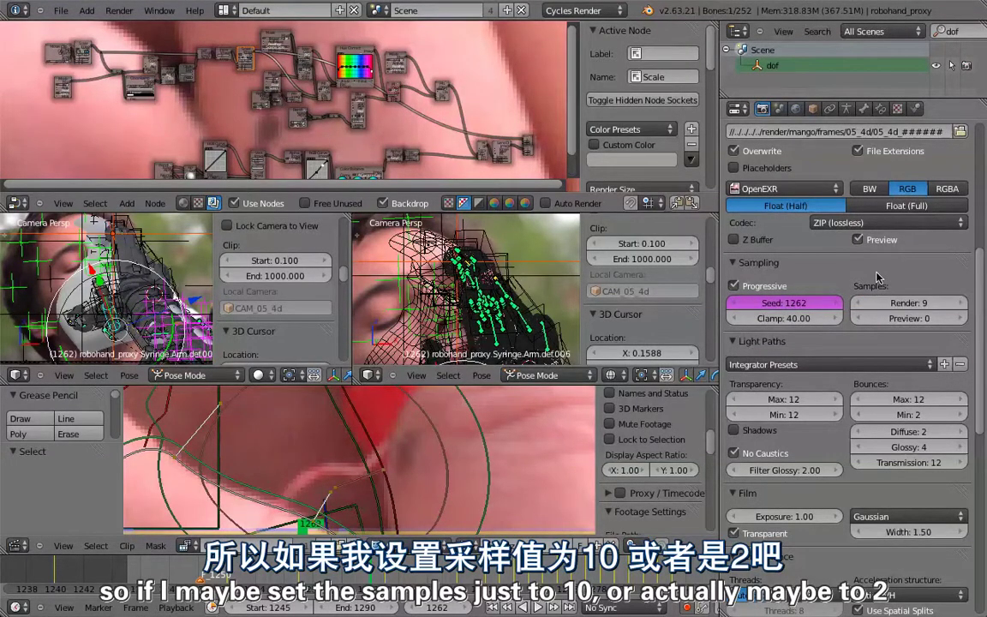
{"action": "left_click", "coordinate": [895, 302]}
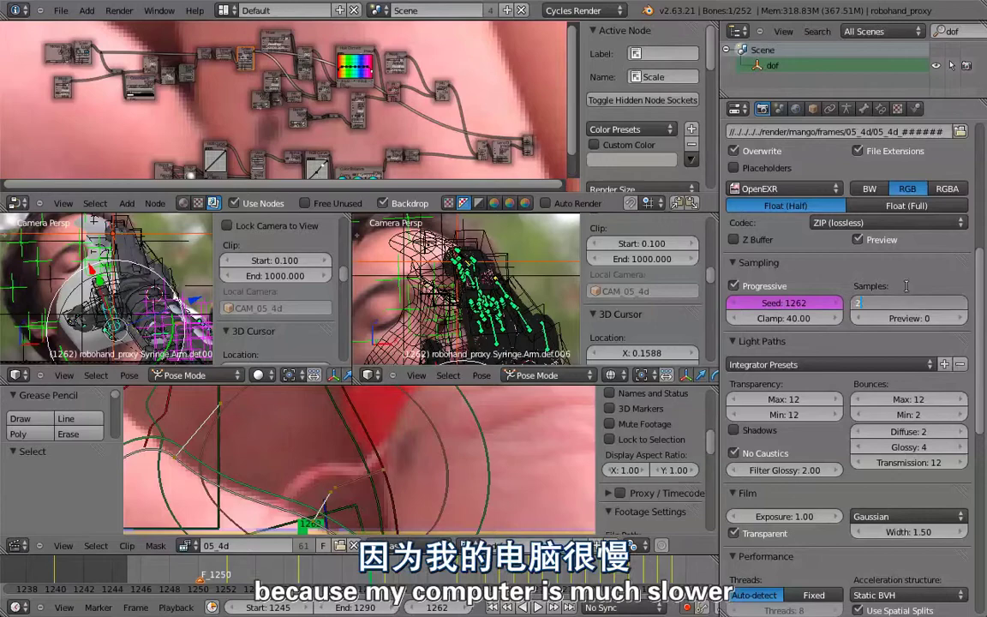
{"action": "type", "text": "2"}
{"action": "key", "text": "Return"}
{"action": "scroll", "coordinate": [781, 188], "scroll_direction": "up", "scroll_amount": 8}
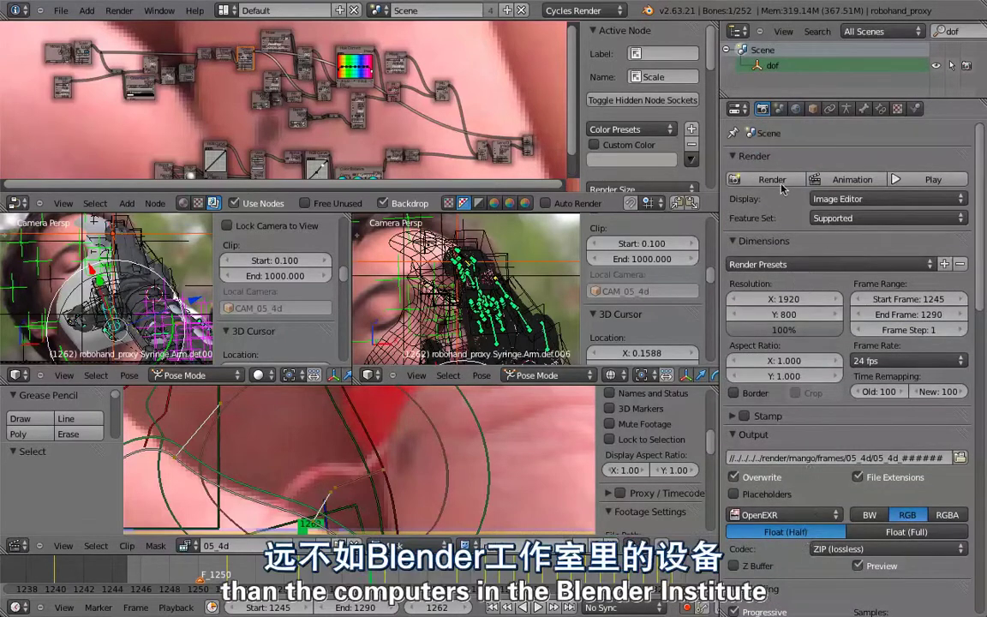
{"action": "left_click", "coordinate": [781, 182]}
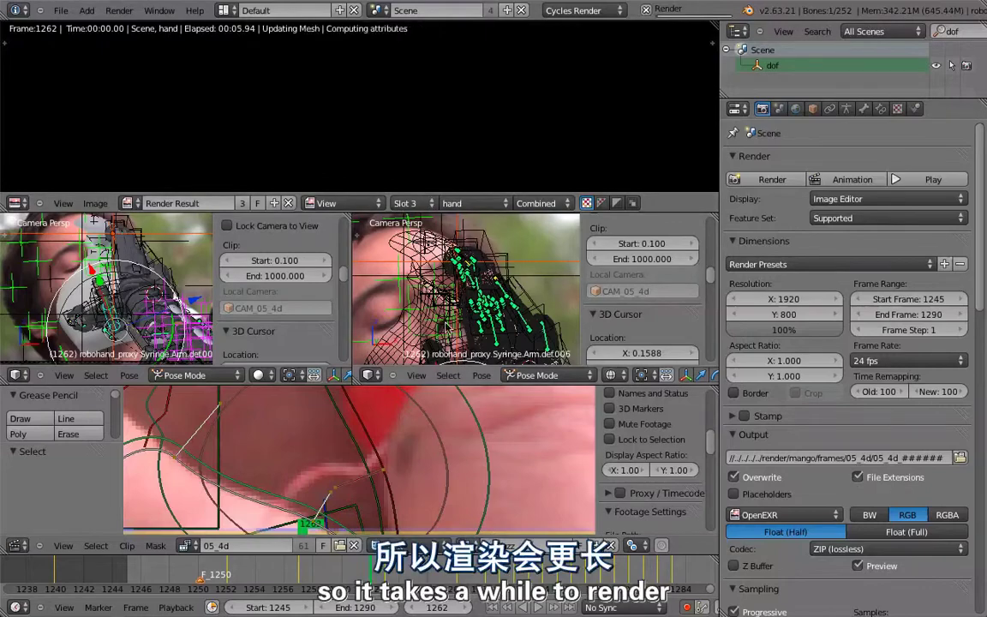
- Examine the footage background with the red and green balls in the enlarged solid camera view, and return to the multi-view layout
{"action": "key", "text": "ctrl+Up"}
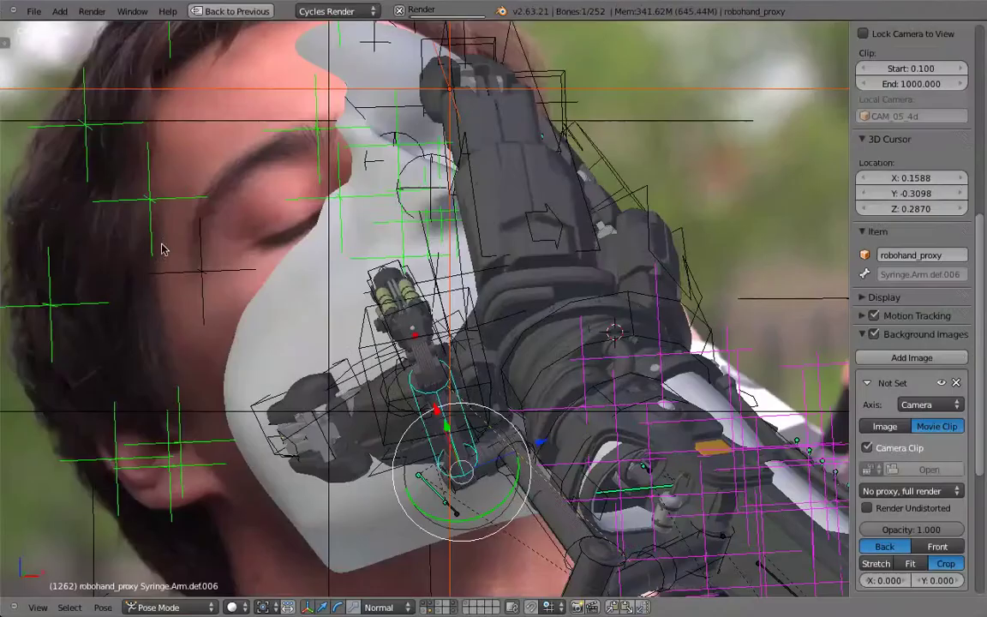
{"action": "scroll", "coordinate": [711, 227], "scroll_direction": "down", "scroll_amount": 1}
{"action": "middle_click_drag", "start_coordinate": [765, 122], "coordinate": [621, 163], "text": "shift"}
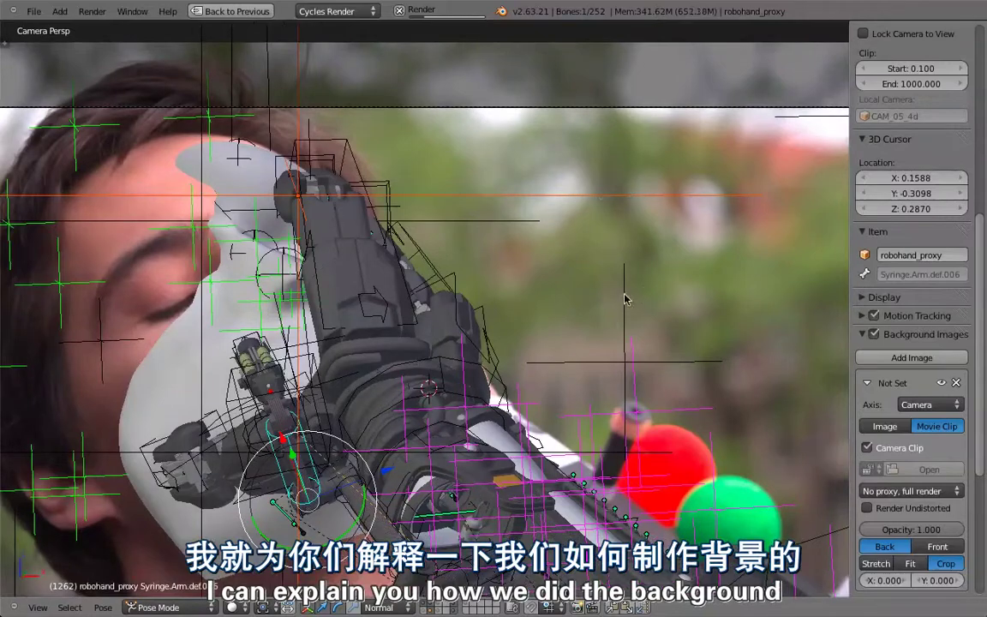
{"action": "scroll", "coordinate": [623, 299], "scroll_direction": "down", "scroll_amount": 2}
{"action": "middle_click_drag", "start_coordinate": [601, 265], "coordinate": [592, 189], "text": "shift"}
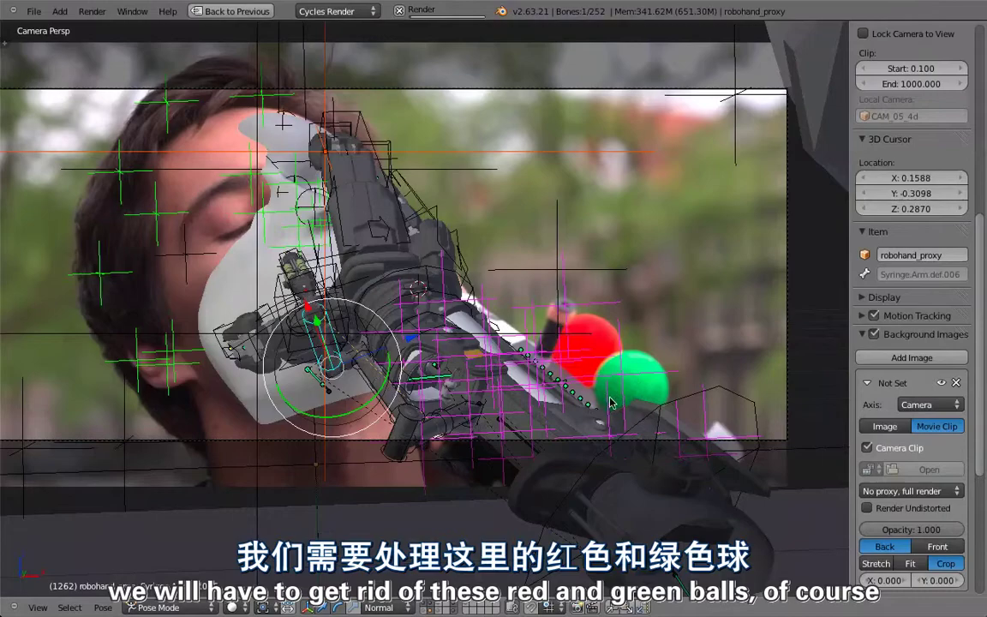
{"action": "key", "text": "ctrl+Up"}
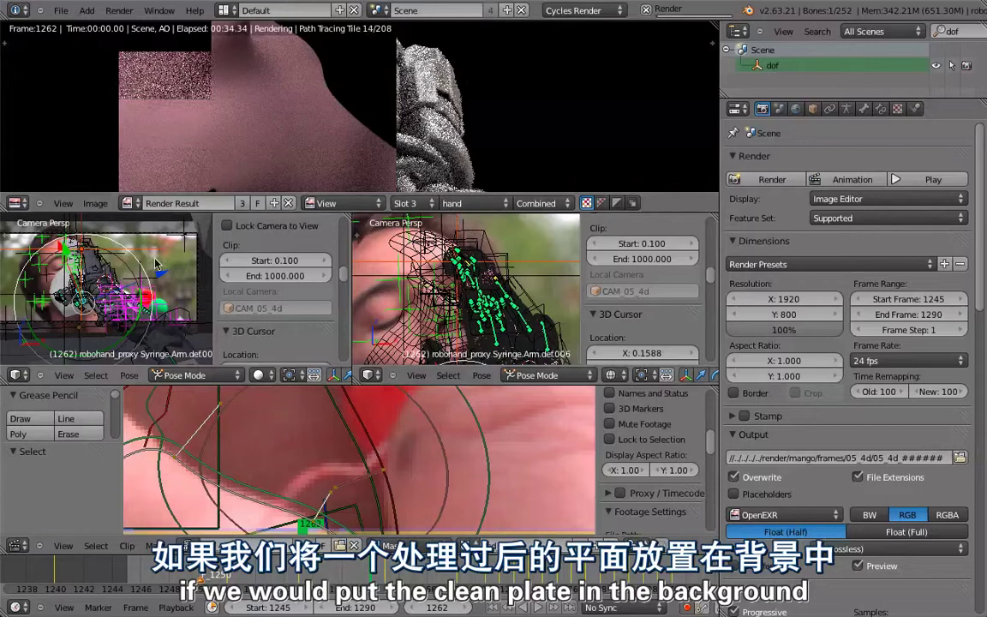
- View the shaded scene's ground plane, monkey heads and hand from outside the camera in an enlarged viewport, and restore the layout
{"action": "key", "text": "ctrl+Up"}
{"action": "middle_click_drag", "start_coordinate": [392, 239], "coordinate": [322, 229]}
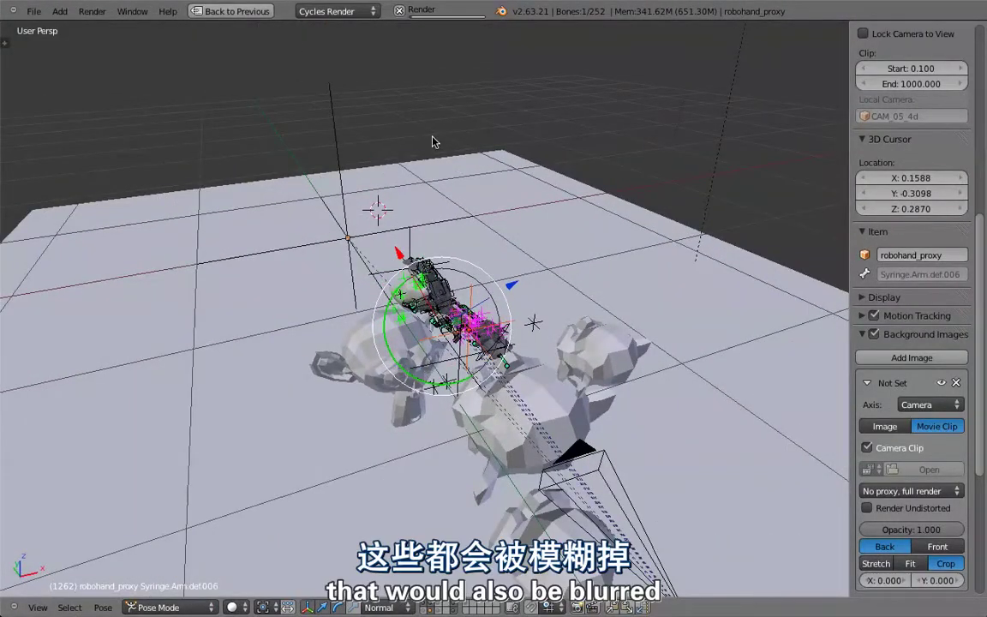
{"action": "key", "text": "ctrl+Up"}
- Inspect the blurred background beside the hand in the enlarged wireframe camera view, and return to the multi-view layout
{"action": "key", "text": "ctrl+Up"}
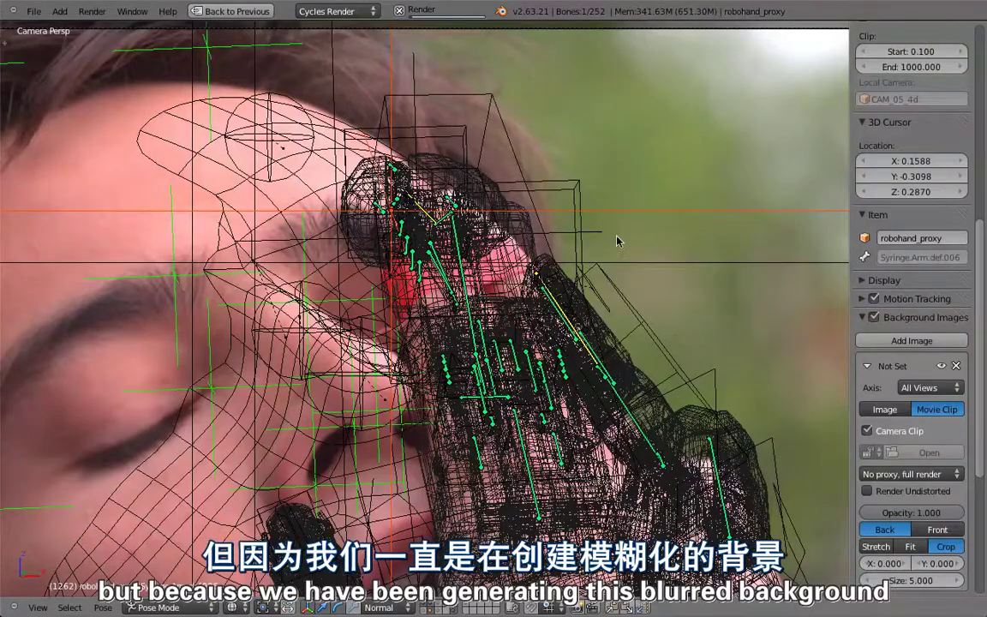
{"action": "middle_click_drag", "start_coordinate": [617, 240], "coordinate": [531, 208], "text": "shift"}
{"action": "middle_click_drag", "start_coordinate": [580, 363], "coordinate": [323, 295], "text": "shift"}
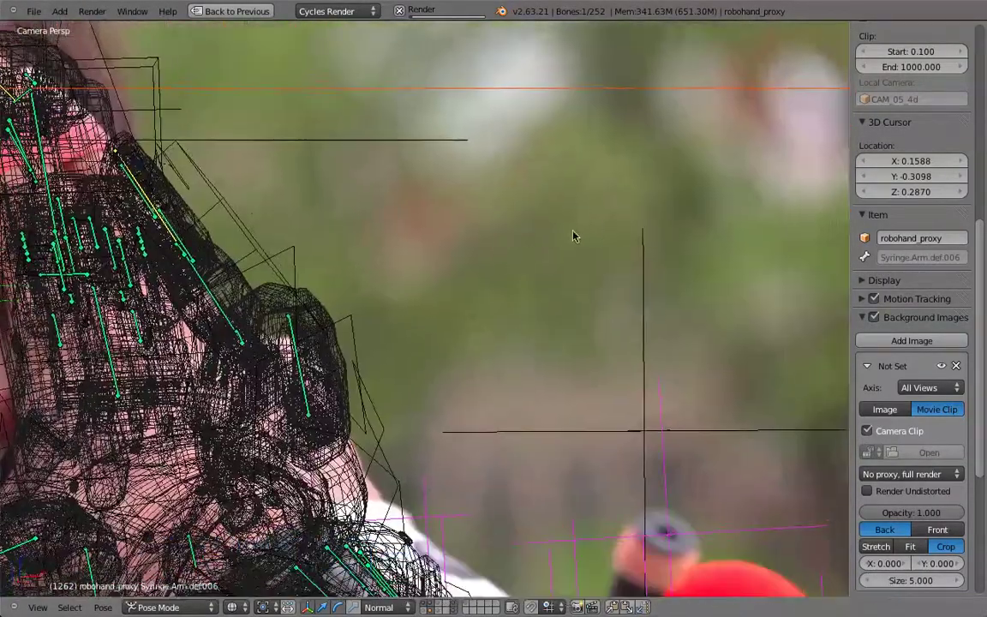
{"action": "middle_click_drag", "start_coordinate": [575, 235], "coordinate": [541, 228], "text": "shift"}
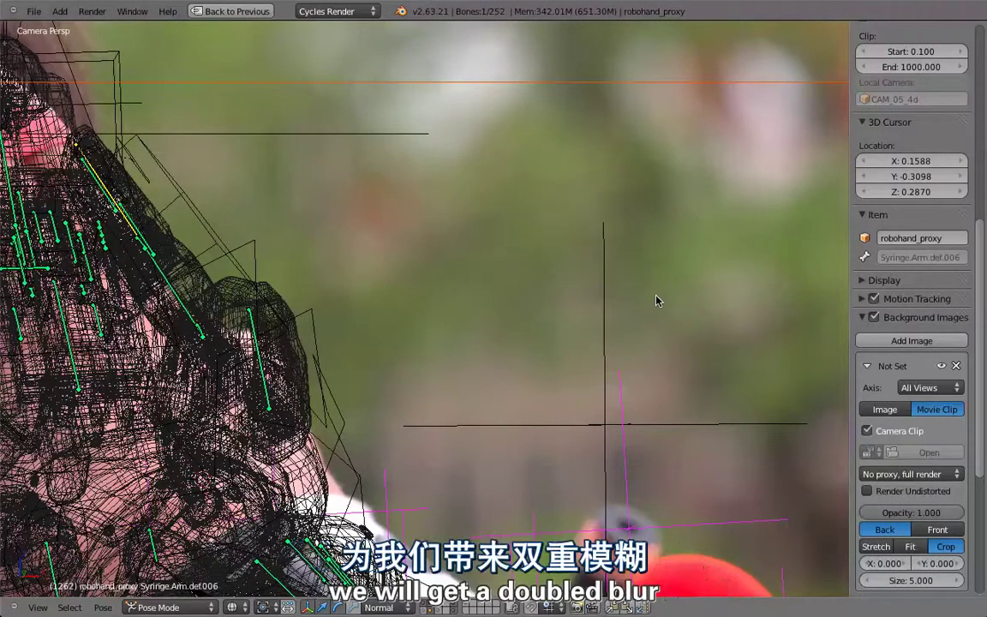
{"action": "left_click", "coordinate": [390, 357]}
{"action": "key", "text": "ctrl+Up"}
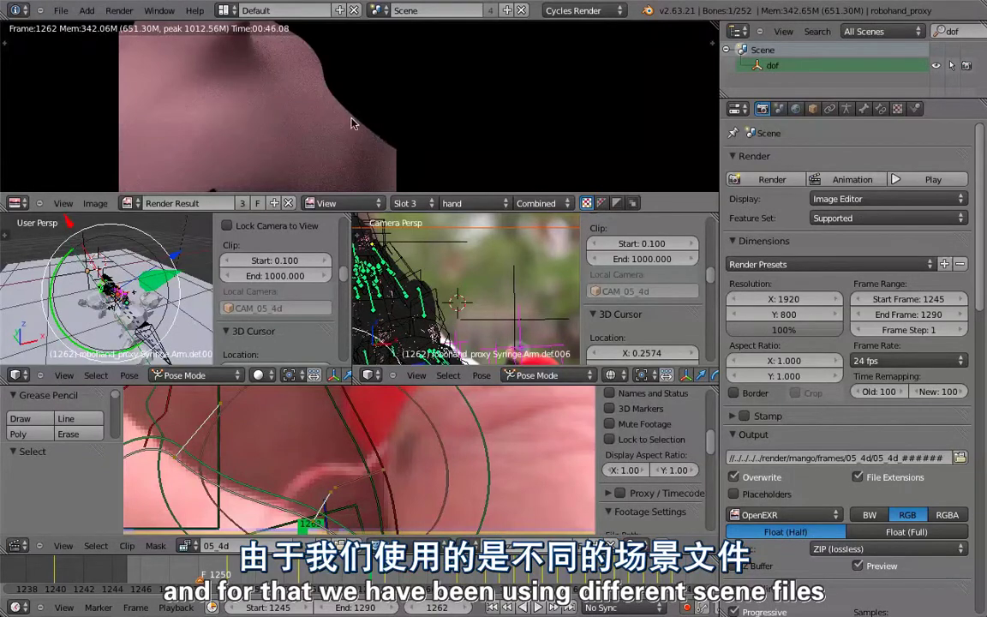
- View the render result enlarged, restore the layout, and switch to the bg scene
{"action": "key", "text": "ctrl+Up"}
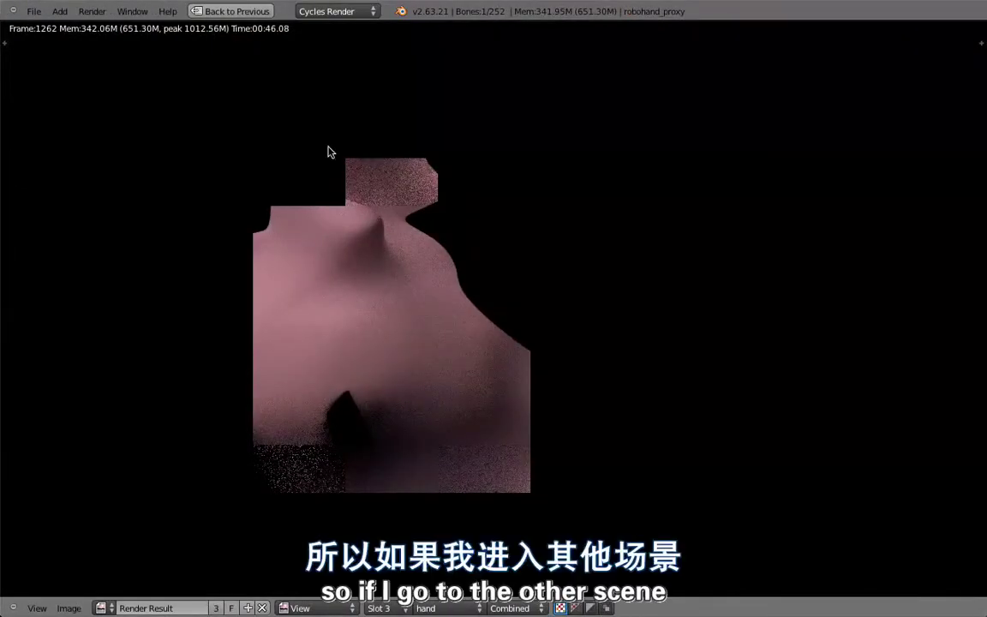
{"action": "key", "text": "ctrl+Up"}
{"action": "left_click", "coordinate": [377, 10]}
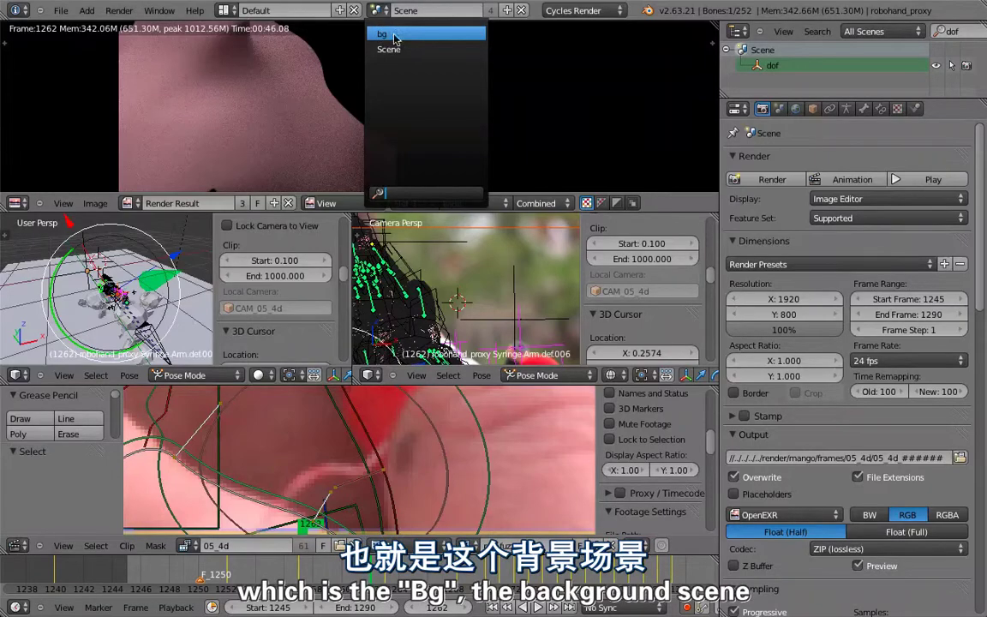
{"action": "left_click", "coordinate": [394, 33]}
- Examine the bg scene's background plane in relation to its tracking points and camera in the enlarged viewport
{"action": "key", "text": "ctrl+Up"}
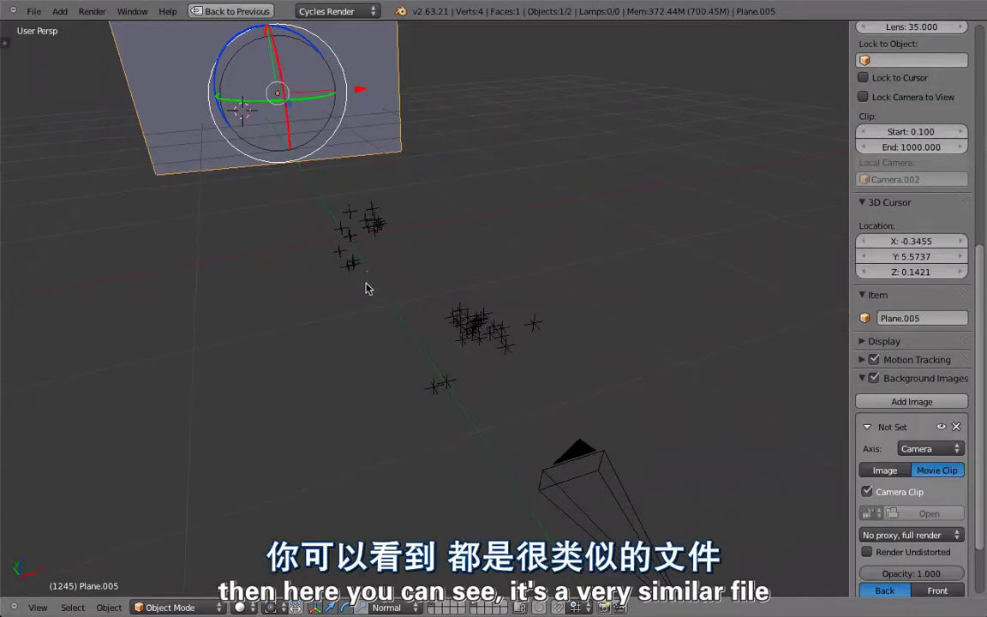
{"action": "scroll", "coordinate": [366, 287], "scroll_direction": "down", "scroll_amount": 4}
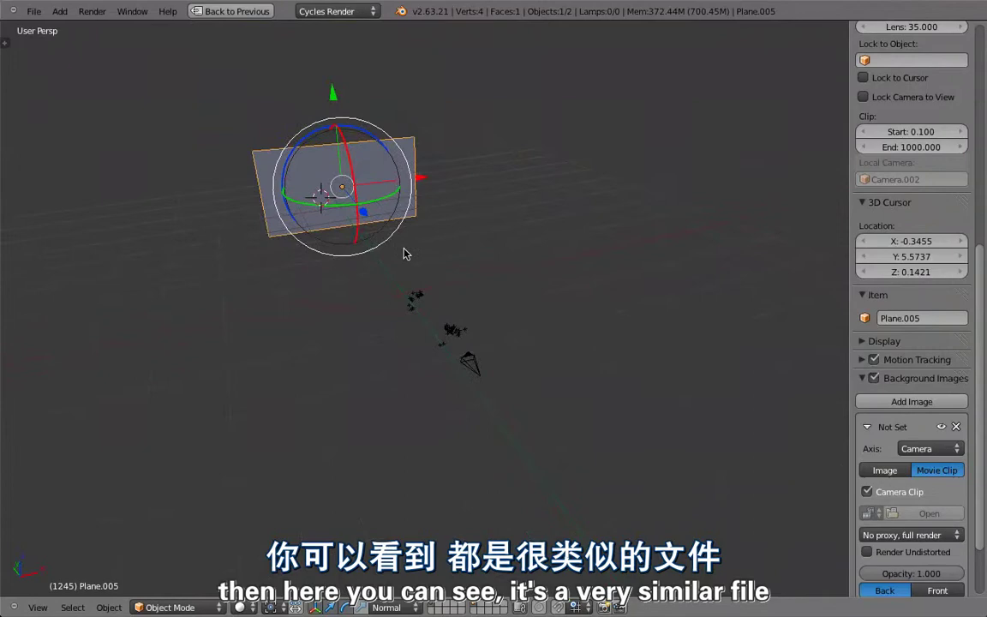
{"action": "middle_click_drag", "start_coordinate": [405, 254], "coordinate": [463, 364]}
{"action": "middle_click_drag", "start_coordinate": [516, 419], "coordinate": [281, 195]}
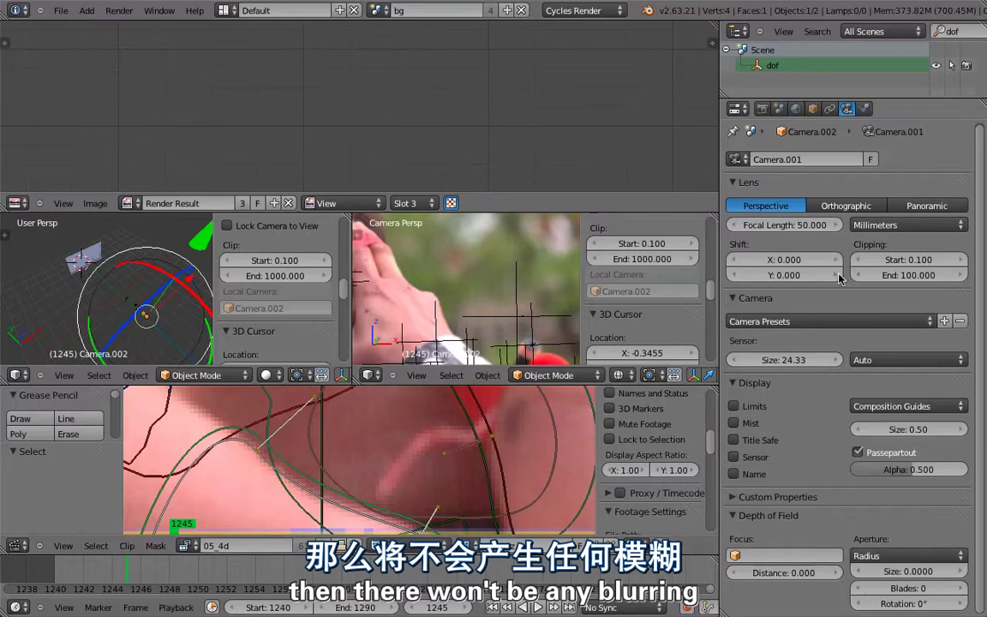
- Review the bg scene's Sampling and Light Paths render settings, and switch back to the main scene
{"action": "left_click", "coordinate": [762, 109]}
{"action": "scroll", "coordinate": [728, 394], "scroll_direction": "down", "scroll_amount": 15}
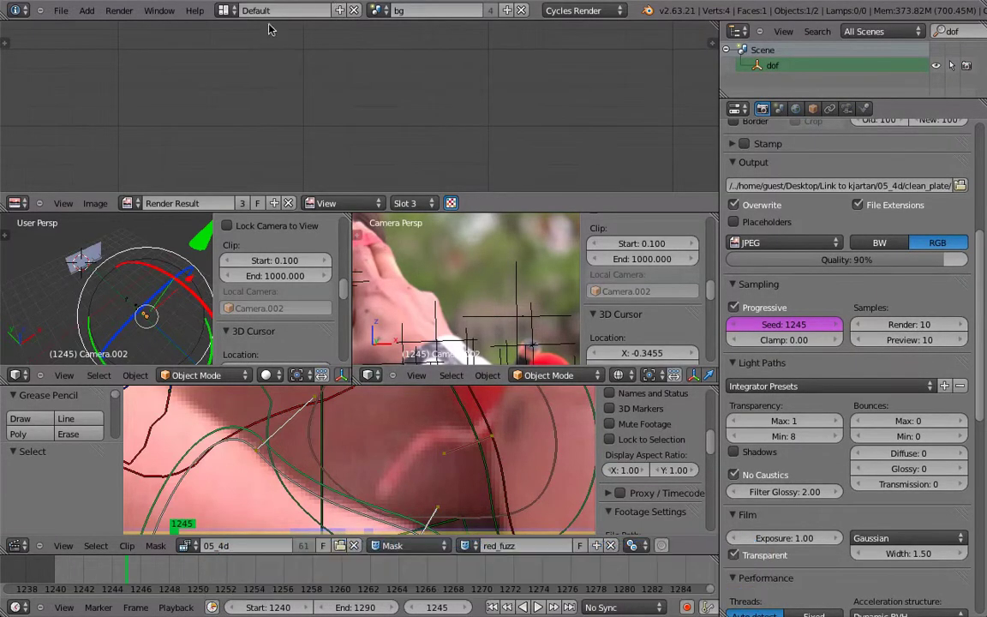
{"action": "left_click", "coordinate": [376, 10]}
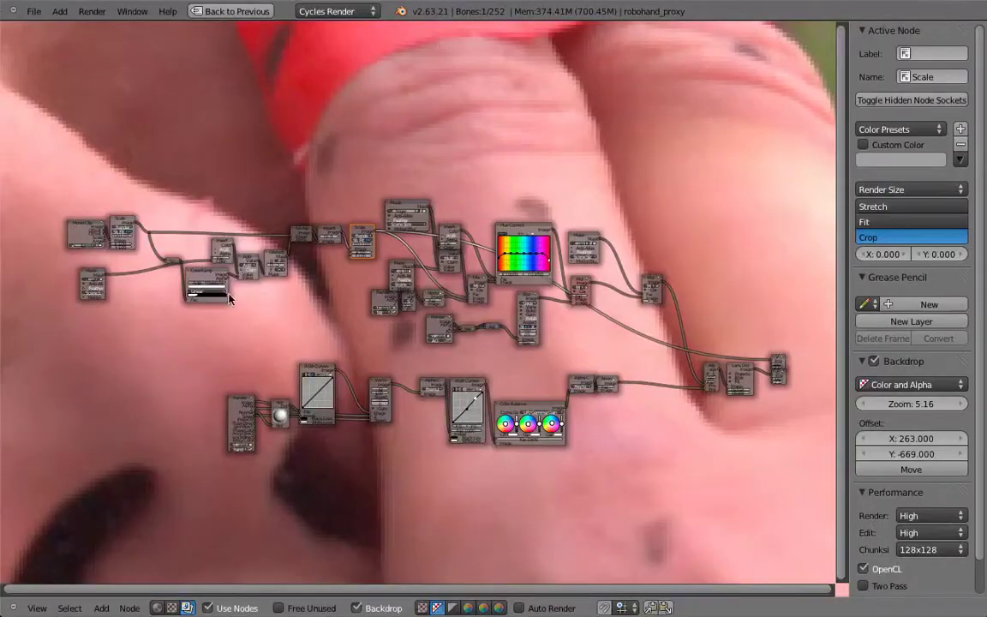
- Locate the Render Layers node that uses the bg scene in the compositing node tree and preview its output
{"action": "middle_click_drag", "start_coordinate": [204, 362], "coordinate": [291, 352]}
{"action": "scroll", "coordinate": [291, 352], "scroll_direction": "up", "scroll_amount": 4}
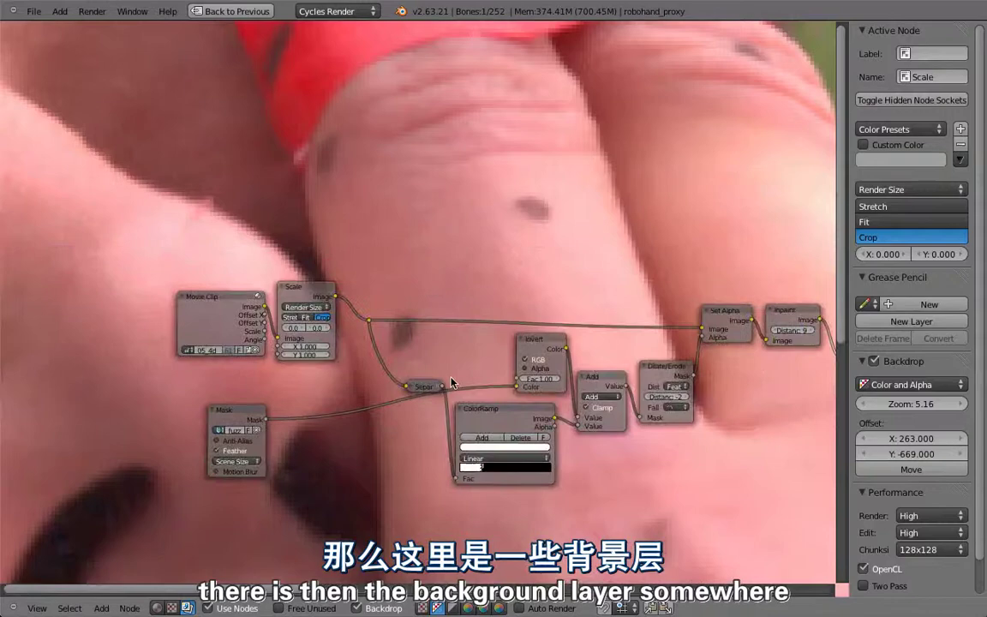
{"action": "middle_click_drag", "start_coordinate": [486, 371], "coordinate": [220, 208]}
{"action": "middle_click_drag", "start_coordinate": [546, 271], "coordinate": [285, 245]}
{"action": "scroll", "coordinate": [604, 301], "scroll_direction": "up", "scroll_amount": 1}
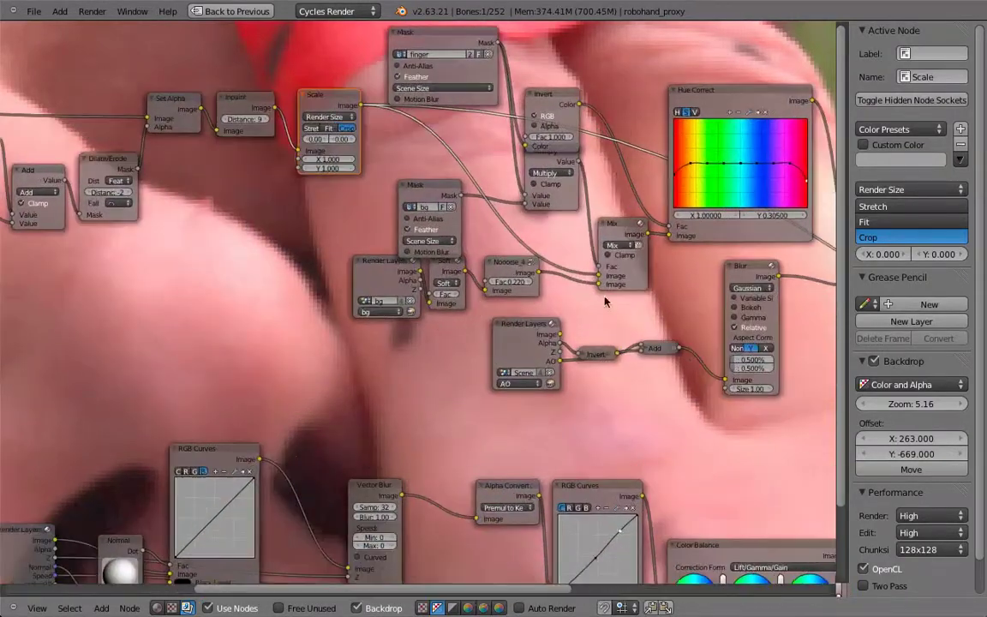
{"action": "middle_click_drag", "start_coordinate": [622, 350], "coordinate": [576, 363]}
{"action": "left_click", "coordinate": [331, 289], "text": "ctrl+shift"}
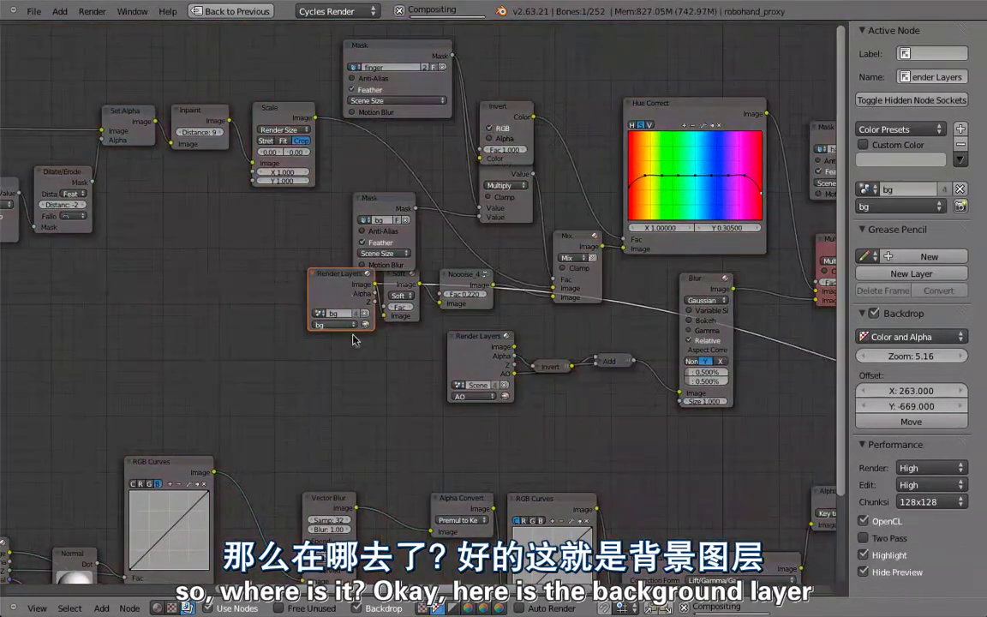
- Examine the bg Render Layers node at close range and preview the Noooise_4k node that follows Soften
{"action": "scroll", "coordinate": [336, 342], "scroll_direction": "up", "scroll_amount": 4}
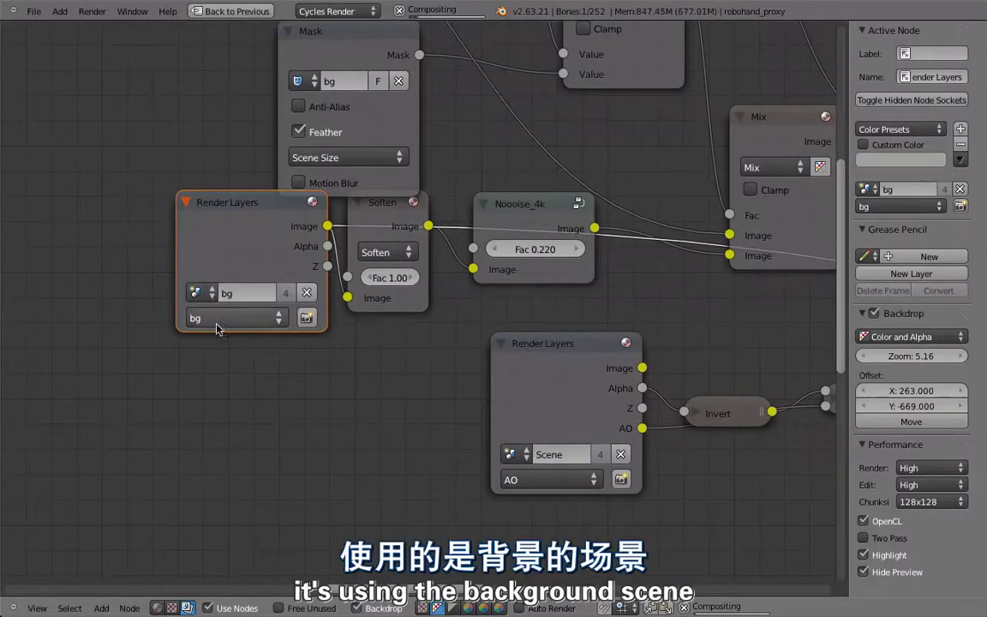
{"action": "middle_click_drag", "start_coordinate": [461, 387], "coordinate": [391, 423]}
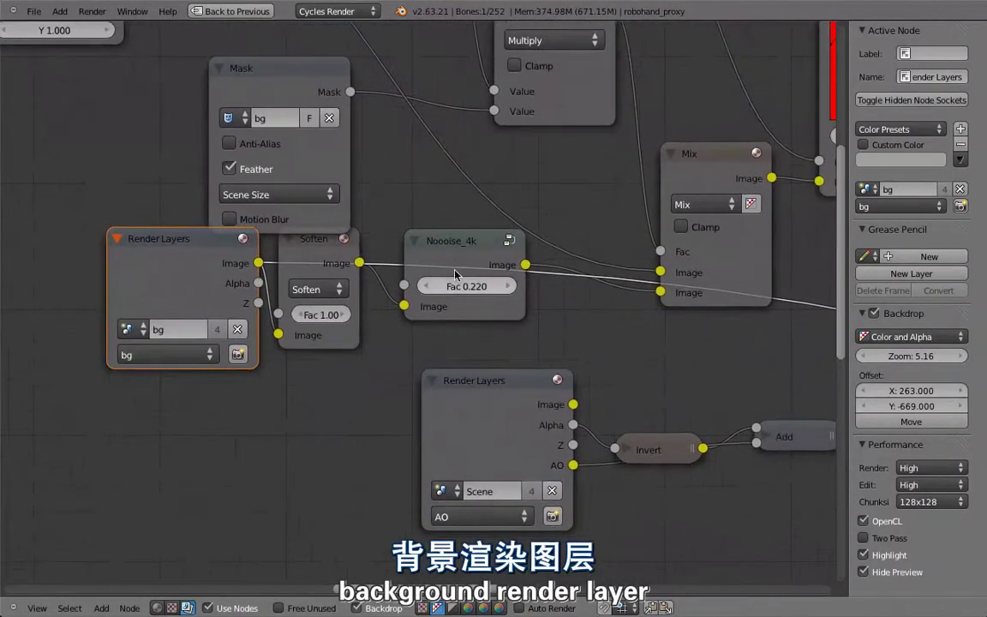
{"action": "left_click", "coordinate": [467, 256]}
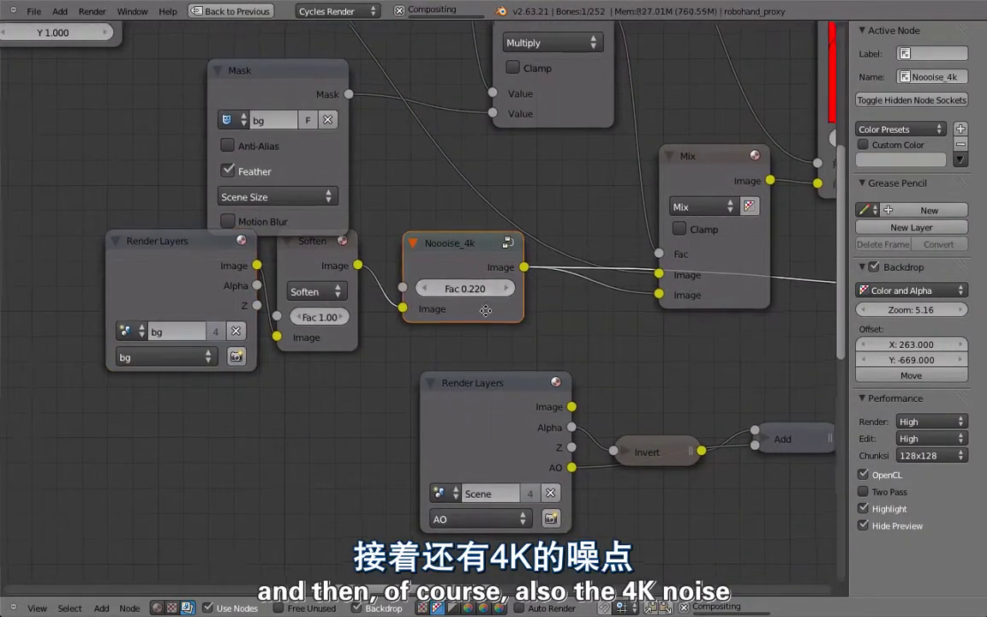
- Preview the last Multiply node feeding Alpha Over, bring the output nodes into view, and zoom out the backdrop
{"action": "scroll", "coordinate": [513, 271], "scroll_direction": "down", "scroll_amount": 4}
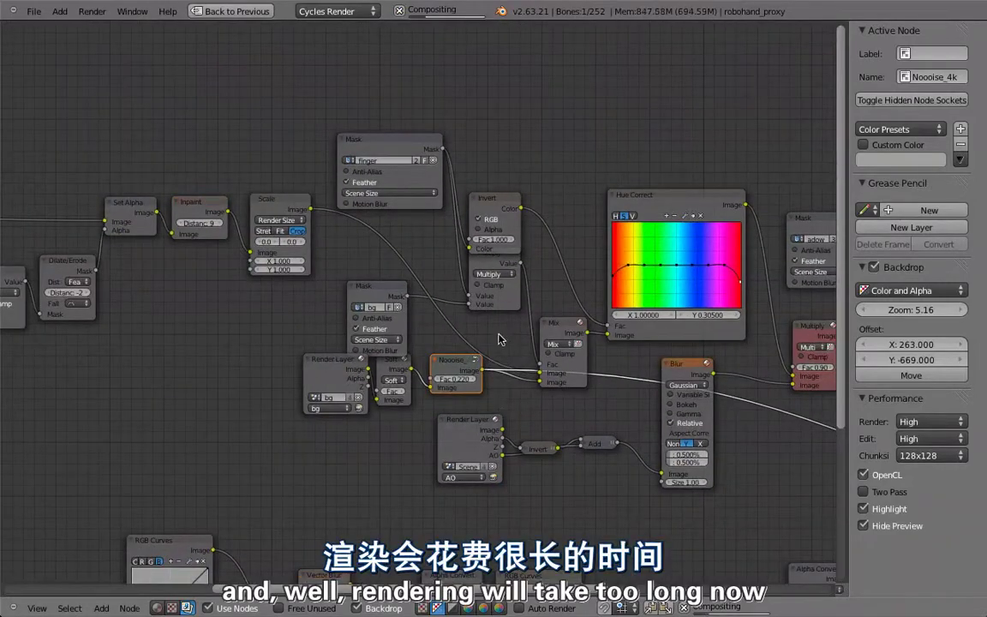
{"action": "middle_click_drag", "start_coordinate": [490, 327], "coordinate": [283, 228]}
{"action": "middle_click_drag", "start_coordinate": [415, 299], "coordinate": [251, 301]}
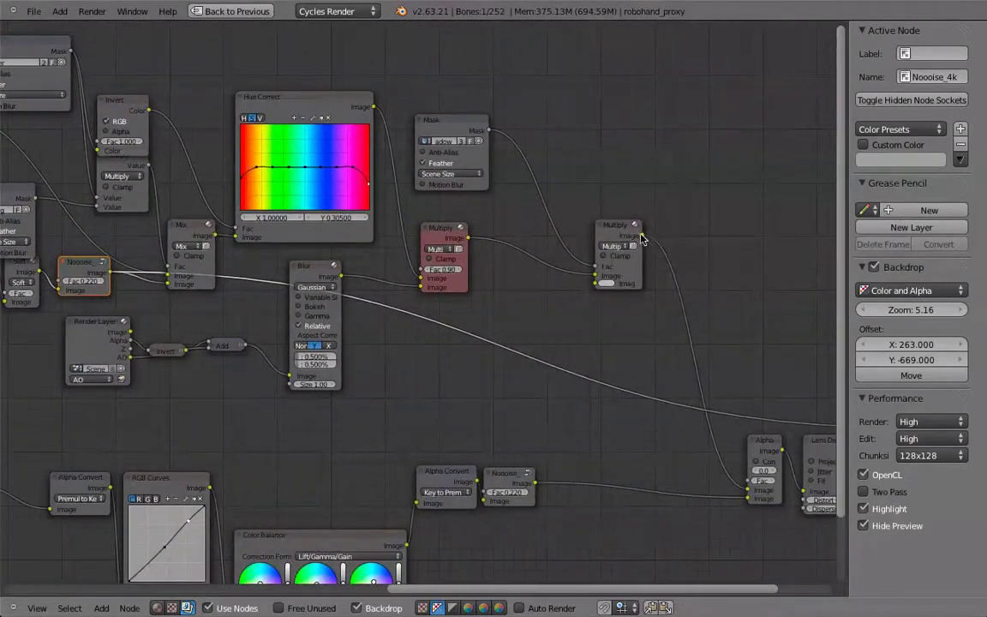
{"action": "left_click", "coordinate": [635, 237], "text": "ctrl+shift"}
{"action": "scroll", "coordinate": [514, 321], "scroll_direction": "down", "scroll_amount": 3}
{"action": "middle_click_drag", "start_coordinate": [539, 404], "coordinate": [459, 293]}
{"action": "key", "text": "v"}
{"action": "key", "text": "v"}
{"action": "key", "text": "v"}
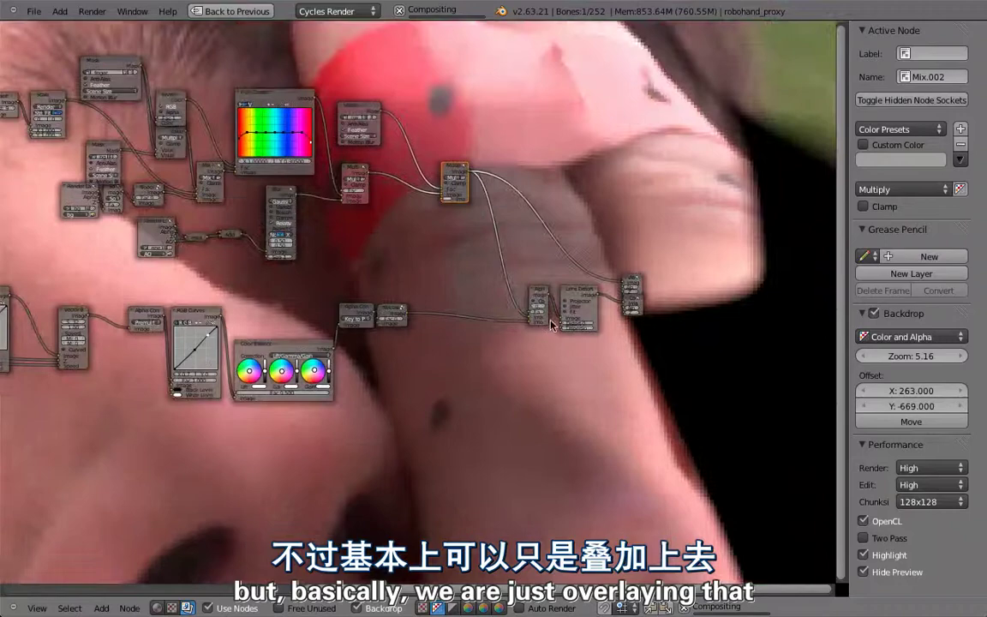
- Examine the hand's node branch, from its Render Layers node through color correction to Alpha Over, against a smaller backdrop
{"action": "key", "text": "v"}
{"action": "key", "text": "v"}
{"action": "key", "text": "v"}
{"action": "key", "text": "v"}
{"action": "key", "text": "v"}
{"action": "key", "text": "v"}
{"action": "key", "text": "v"}
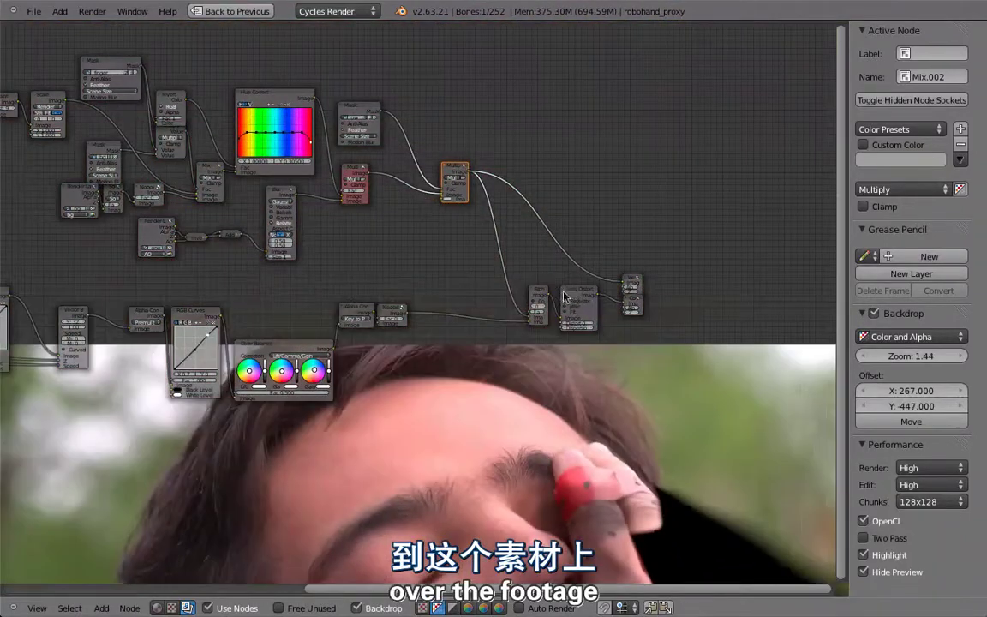
{"action": "middle_click_drag", "start_coordinate": [182, 283], "coordinate": [403, 306]}
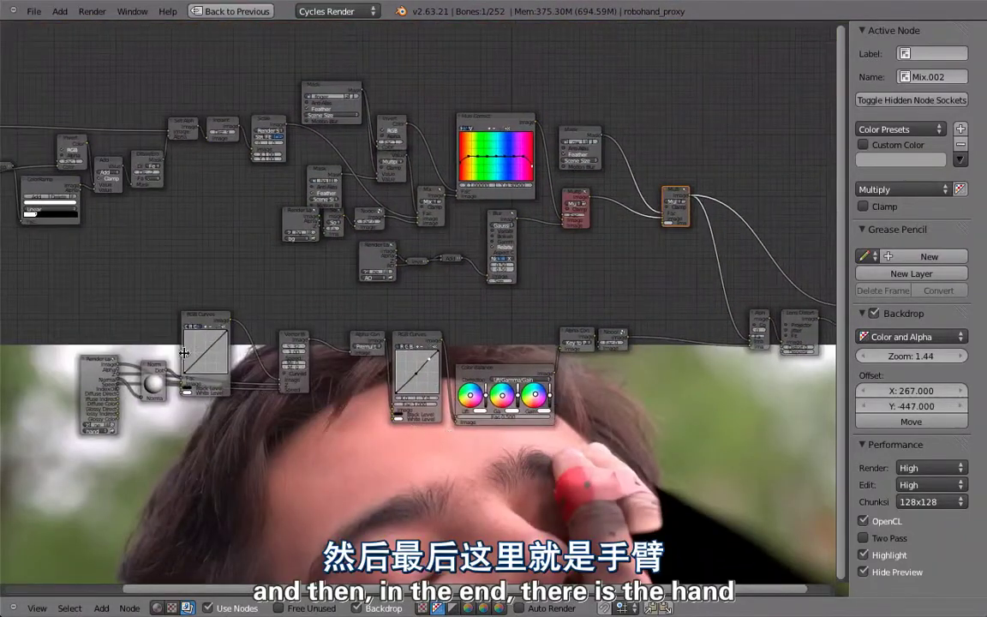
{"action": "middle_click_drag", "start_coordinate": [304, 440], "coordinate": [220, 496]}
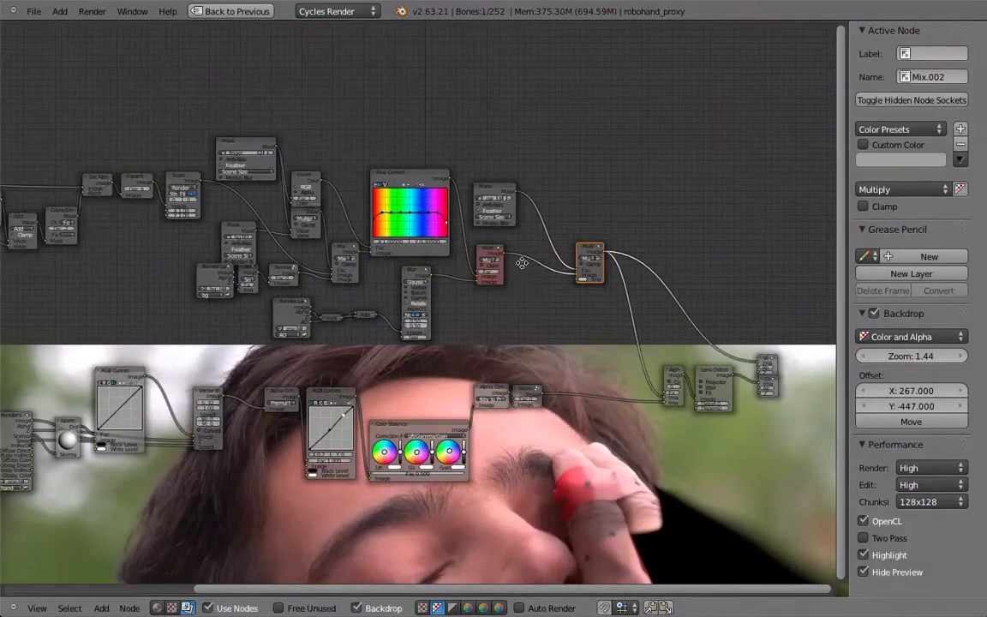
- Shrink the backdrop to show the whole footage frame and recenter it behind the final Multiply and output nodes
{"action": "scroll", "coordinate": [521, 263], "scroll_direction": "up", "scroll_amount": 2}
{"action": "left_click_drag", "start_coordinate": [626, 240], "coordinate": [621, 204]}
{"action": "scroll", "coordinate": [568, 325], "scroll_direction": "down", "scroll_amount": 1}
{"action": "key", "text": "v"}
{"action": "key", "text": "v"}
{"action": "key", "text": "v"}
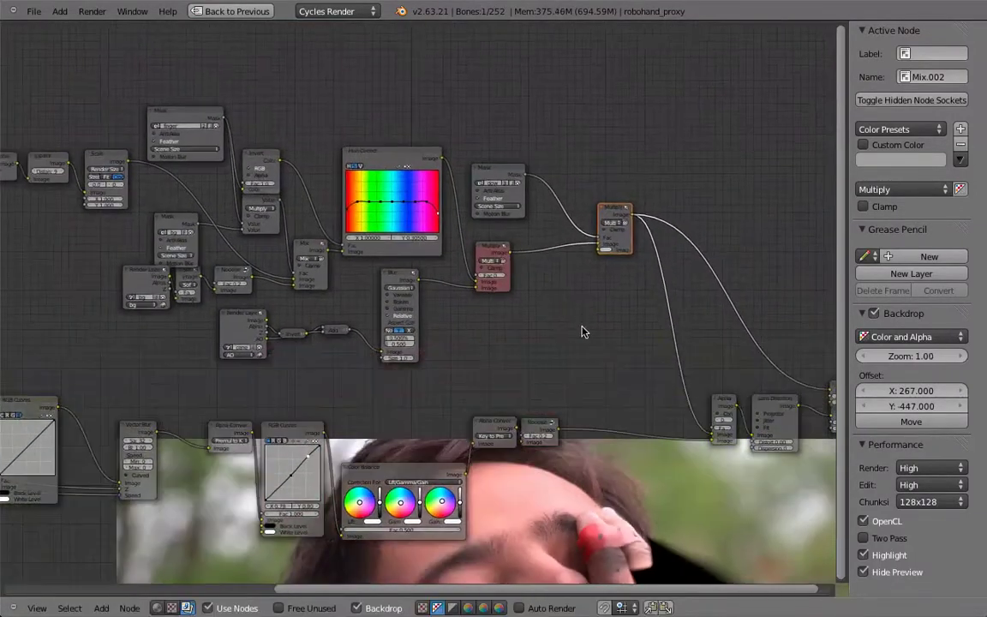
{"action": "middle_click_drag", "start_coordinate": [537, 399], "coordinate": [504, 336], "text": "alt"}
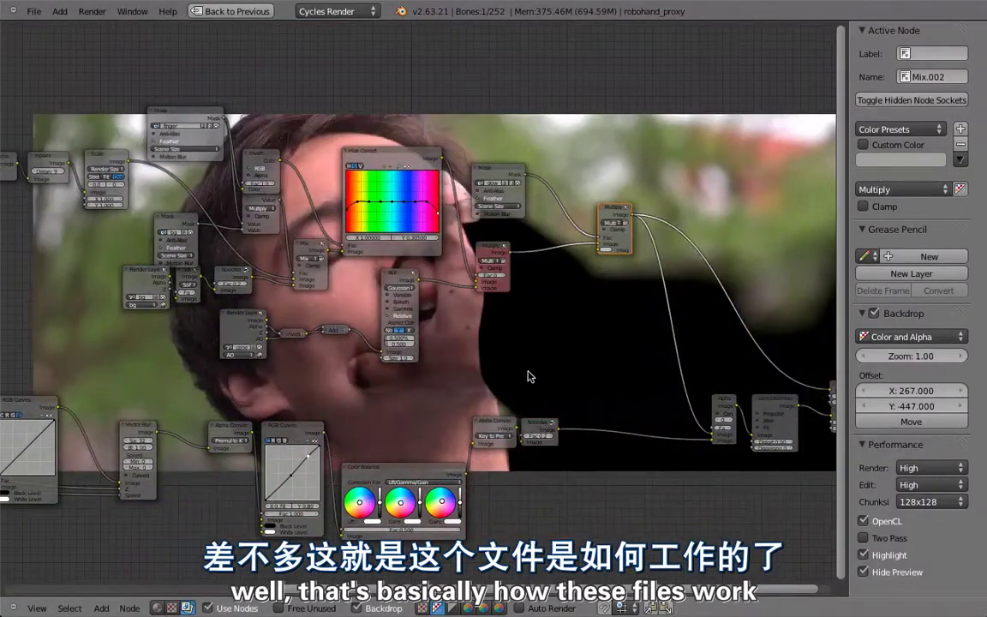
{"action": "middle_click_drag", "start_coordinate": [529, 377], "coordinate": [456, 323]}
- Restore the editor layout, enlarge the user-perspective 3D viewport, and select the Track.001 object beside the robot hand
{"action": "key", "text": "ctrl+Up"}
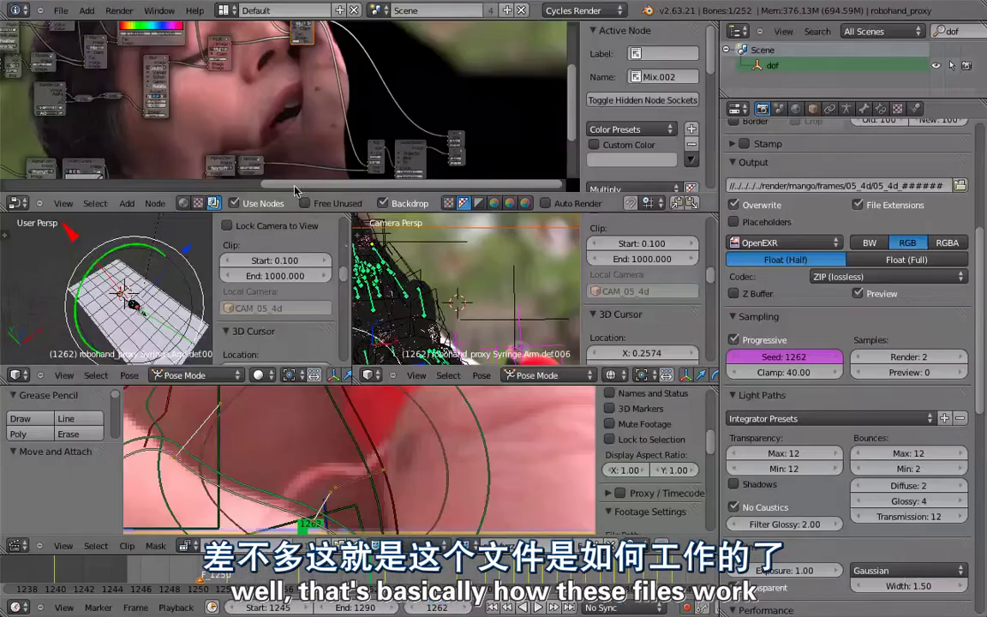
{"action": "key", "text": "ctrl+Up"}
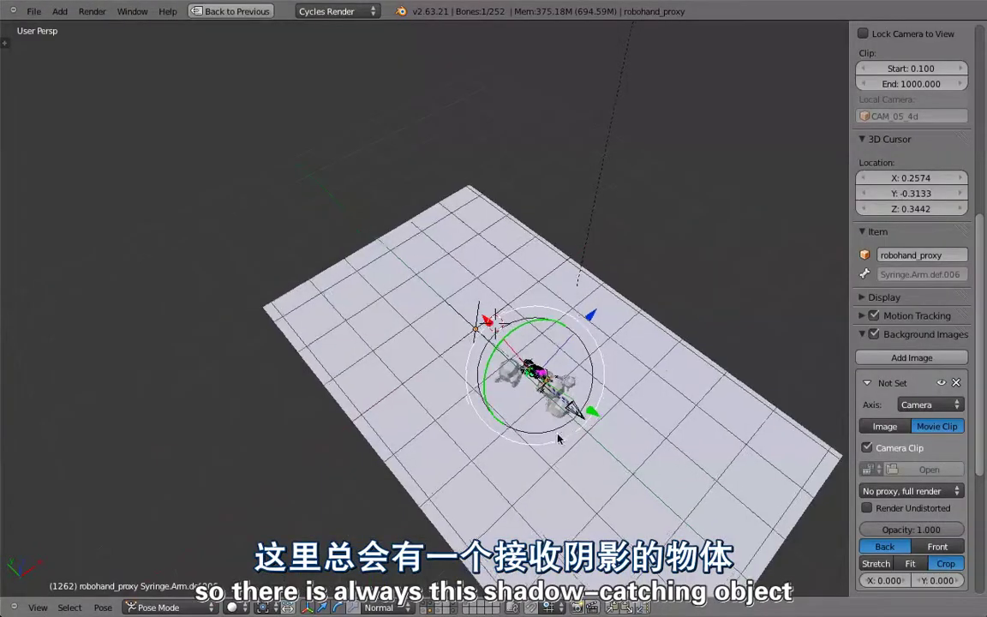
{"action": "scroll", "coordinate": [557, 438], "scroll_direction": "up", "scroll_amount": 6}
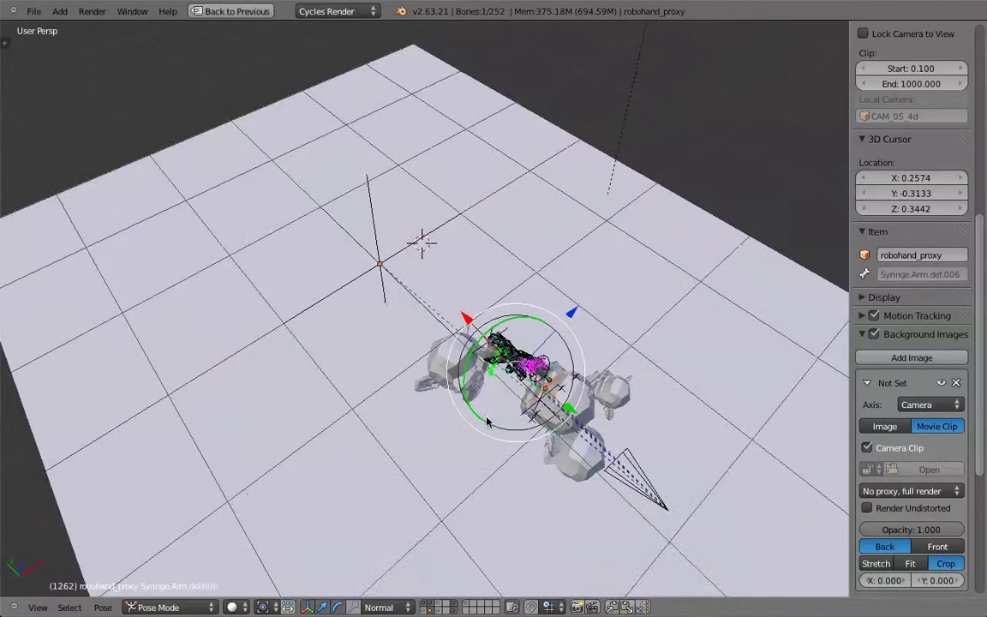
{"action": "scroll", "coordinate": [487, 422], "scroll_direction": "up", "scroll_amount": 3}
{"action": "middle_click_drag", "start_coordinate": [614, 417], "coordinate": [620, 381]}
{"action": "right_click", "coordinate": [590, 396]}
- Select the sun lamp high above the ground plane to inspect the scene's lighting
{"action": "middle_click_drag", "start_coordinate": [540, 363], "coordinate": [686, 95]}
{"action": "middle_click_drag", "start_coordinate": [531, 301], "coordinate": [530, 257], "text": "ctrl"}
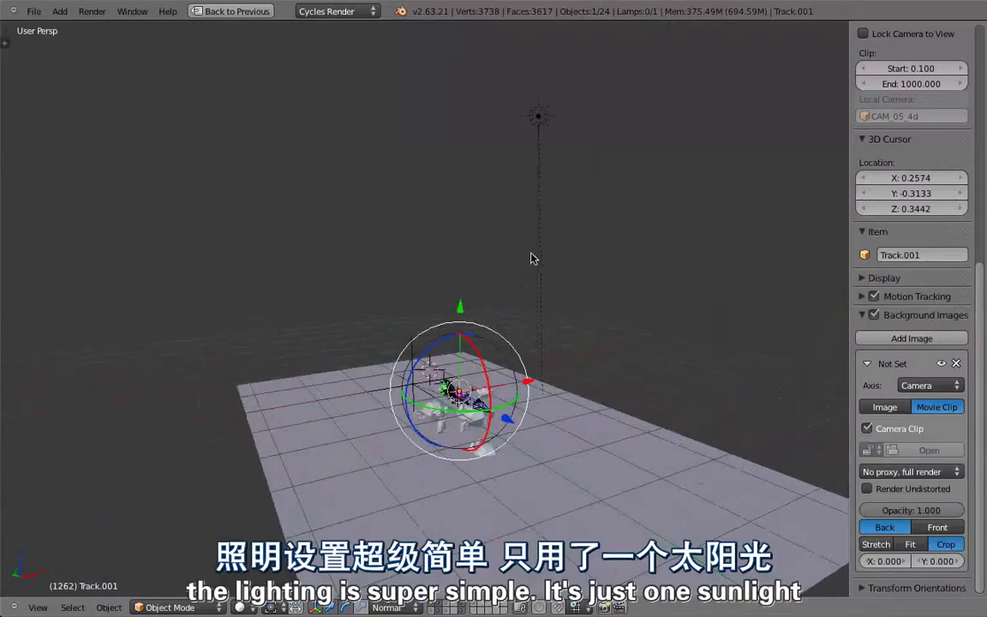
{"action": "scroll", "coordinate": [542, 259], "scroll_direction": "down", "scroll_amount": 2}
{"action": "right_click", "coordinate": [535, 193]}
{"action": "middle_click_drag", "start_coordinate": [575, 292], "coordinate": [495, 238]}
- Restore the editor layout and review the World.002 surface settings, including the background extension environment textures and color ramps
{"action": "key", "text": "ctrl+Up"}
{"action": "left_click", "coordinate": [796, 109]}
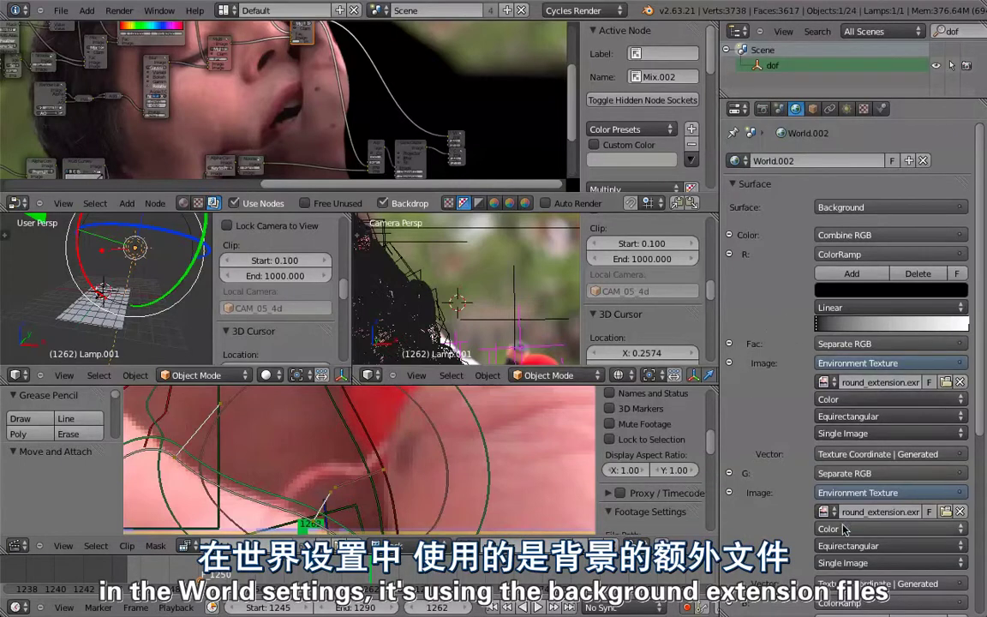
{"action": "scroll", "coordinate": [810, 401], "scroll_direction": "down", "scroll_amount": 4}
{"action": "left_click", "coordinate": [825, 395]}
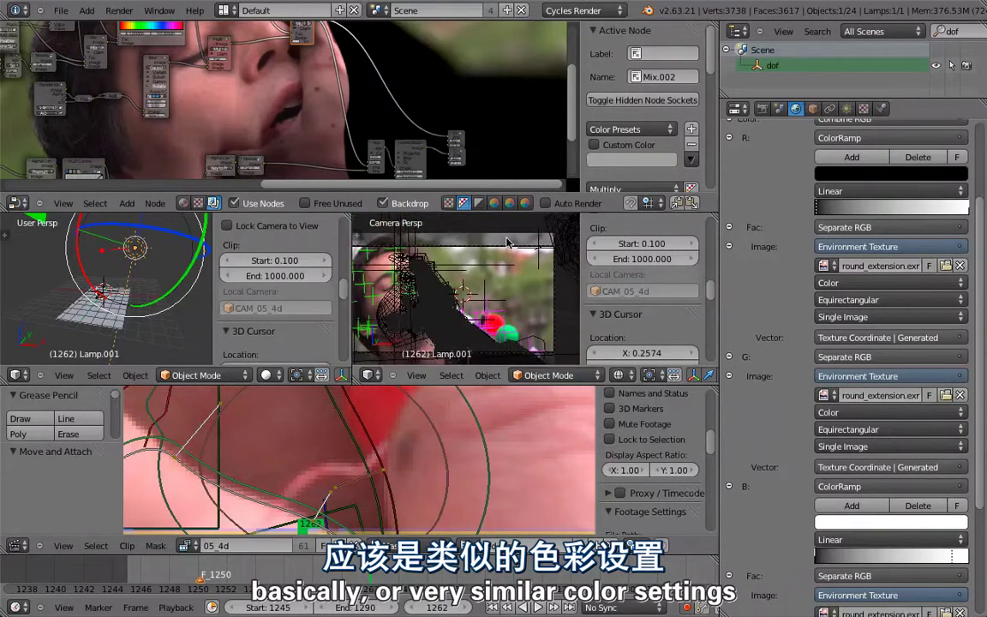
- Examine the full background plate in the camera view for comparison with the World color settings
{"action": "middle_click_drag", "start_coordinate": [565, 280], "coordinate": [596, 279], "text": "shift"}
{"action": "mouse_move", "coordinate": [517, 270]}
{"action": "middle_mouse_down", "text": "shift"}
{"action": "mouse_move", "coordinate": [548, 262]}
{"action": "mouse_move", "coordinate": [509, 272]}
{"action": "middle_mouse_up", "text": "shift"}
{"action": "scroll", "coordinate": [548, 261], "scroll_direction": "down", "scroll_amount": 1}
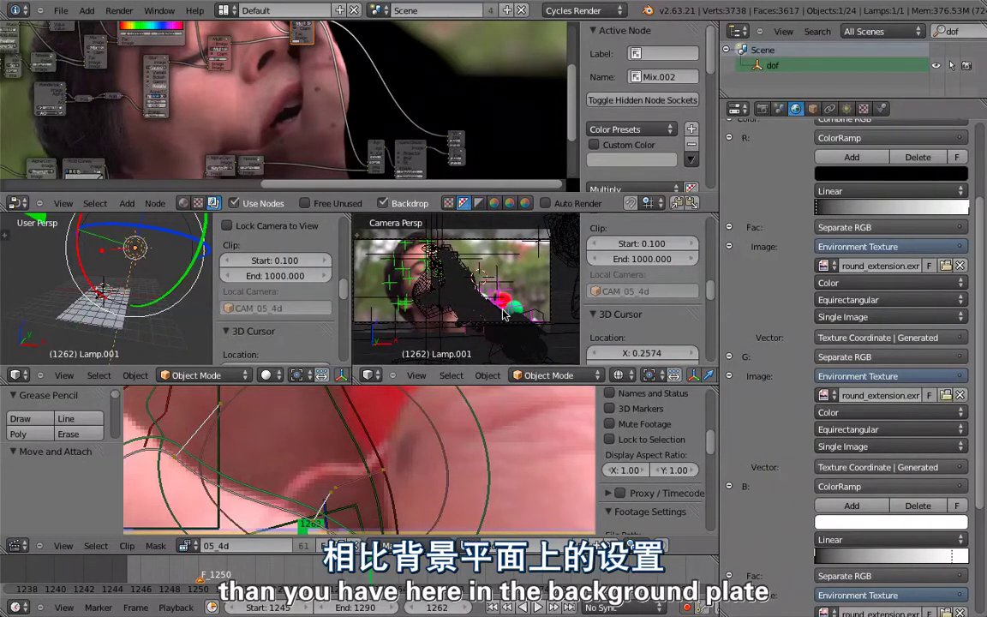
{"action": "scroll", "coordinate": [863, 493], "scroll_direction": "down", "scroll_amount": 5}
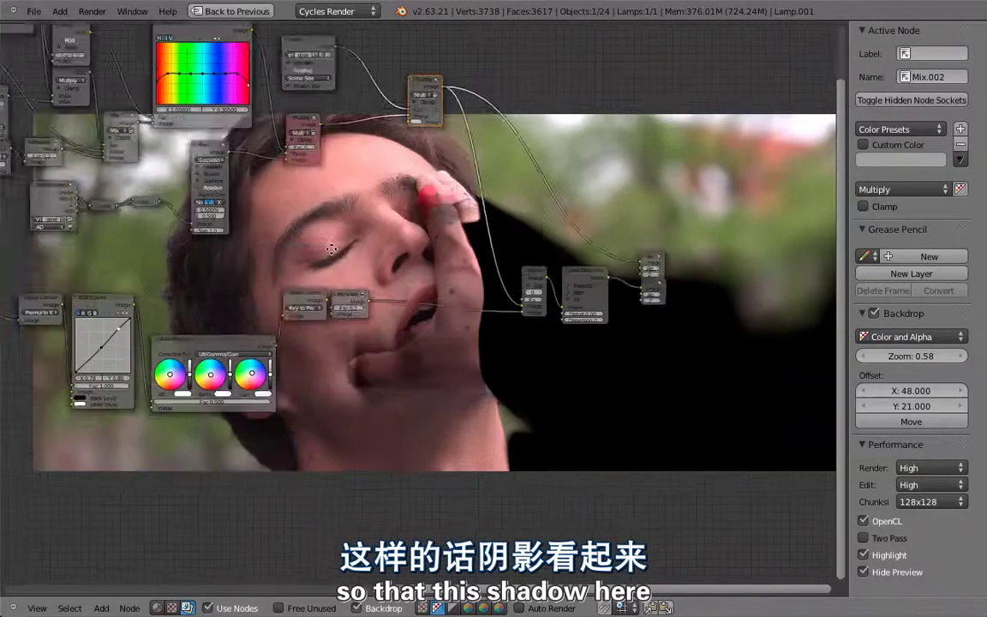
- Preview the Lens Distortion node's output to inspect the fake shadow beneath the robot hand in the composite
{"action": "middle_click_drag", "start_coordinate": [330, 249], "coordinate": [310, 206]}
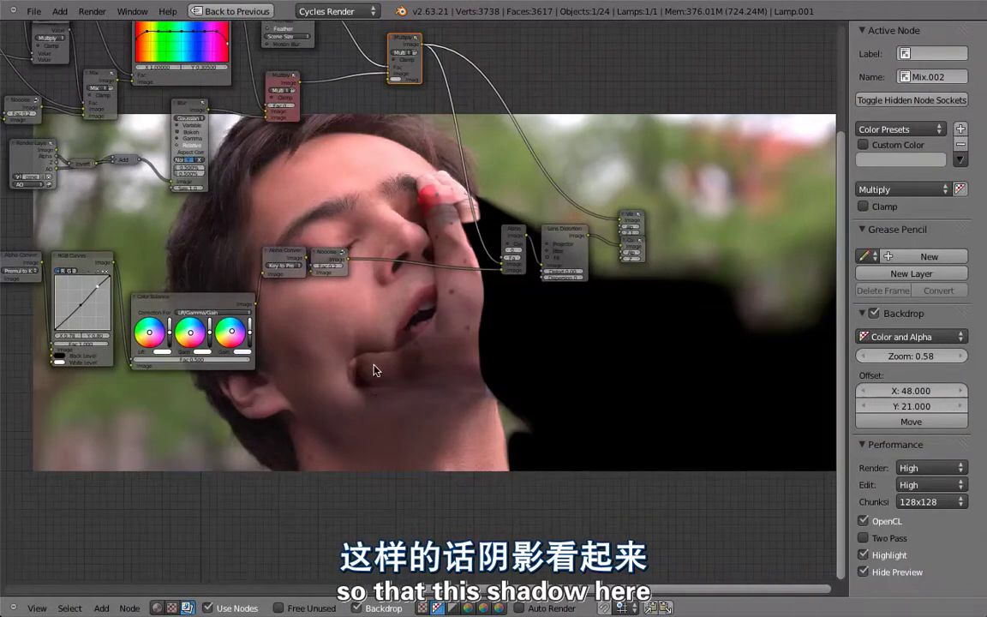
{"action": "left_click", "coordinate": [551, 243]}
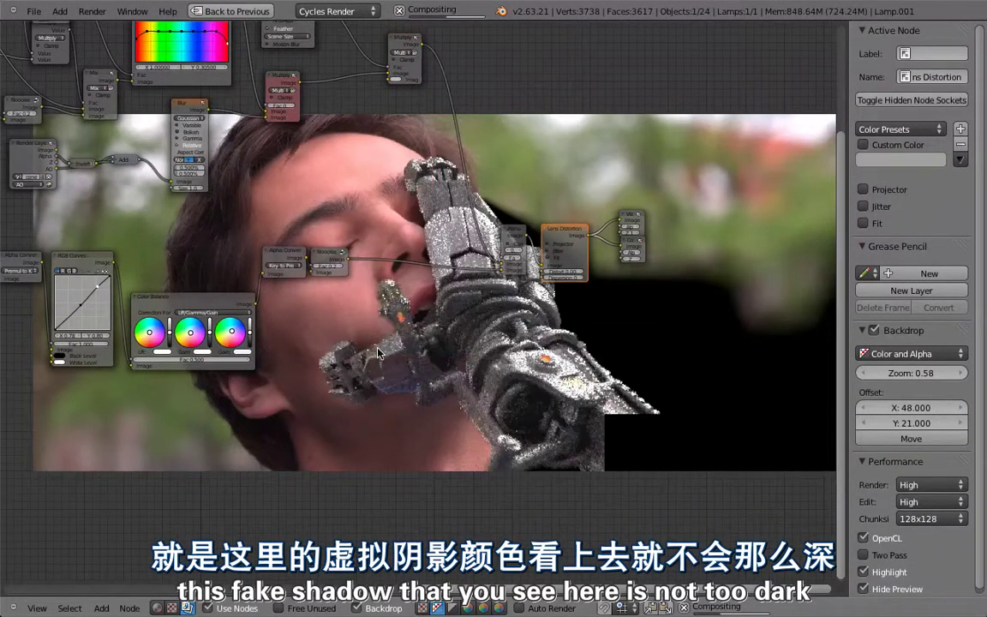
{"action": "middle_click_drag", "start_coordinate": [444, 362], "coordinate": [380, 418]}
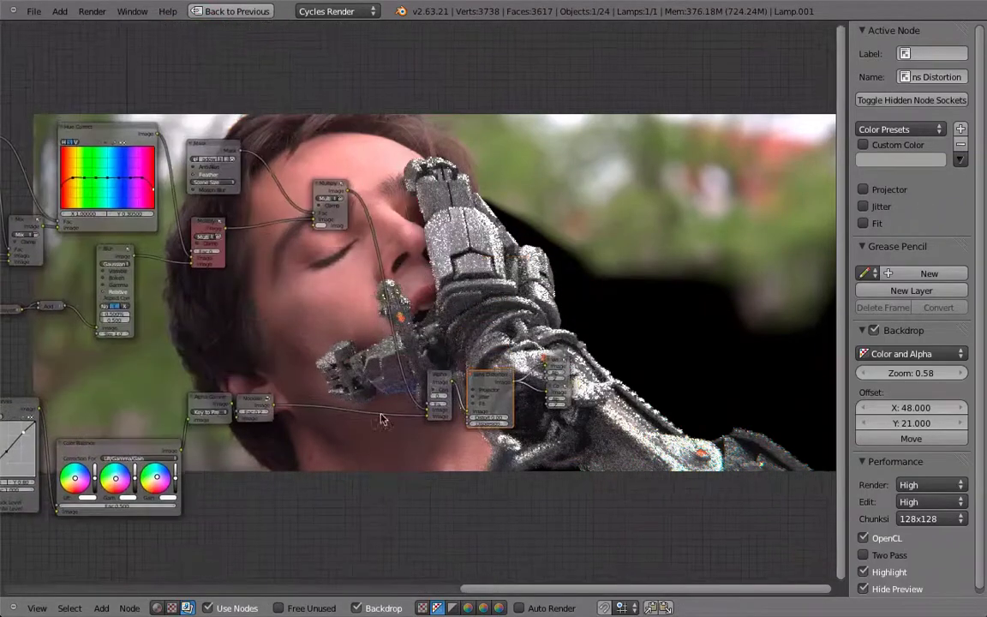
- Locate the bg Render Layers node in the node tree, render frame 1262, and return to the node editor
{"action": "middle_click_drag", "start_coordinate": [246, 252], "coordinate": [506, 307]}
{"action": "middle_click_drag", "start_coordinate": [225, 207], "coordinate": [372, 271]}
{"action": "middle_click_drag", "start_coordinate": [275, 292], "coordinate": [476, 317]}
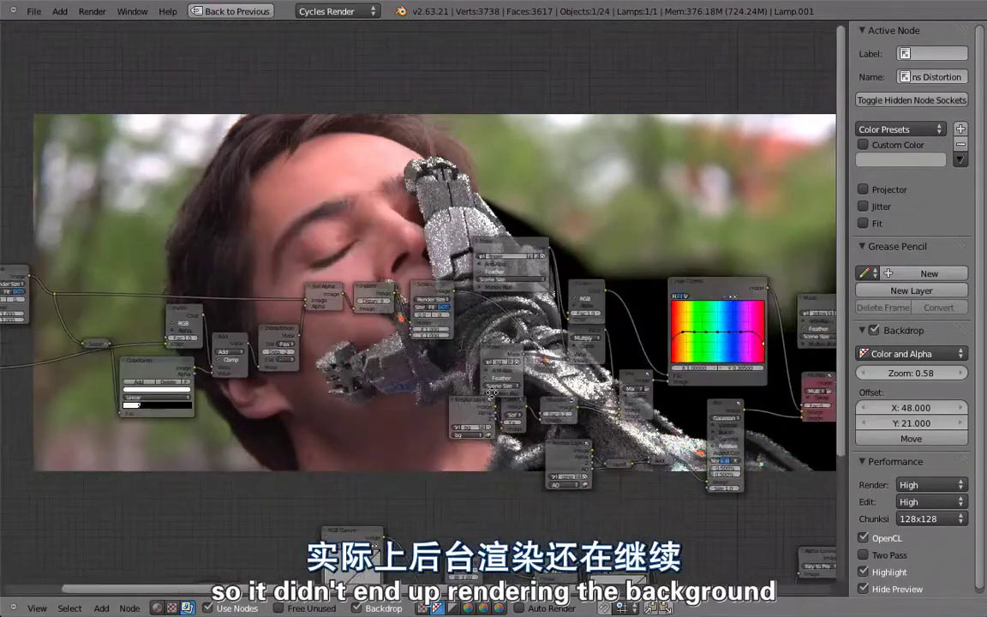
{"action": "middle_click_drag", "start_coordinate": [402, 324], "coordinate": [351, 278]}
{"action": "scroll", "coordinate": [410, 291], "scroll_direction": "up", "scroll_amount": 4}
{"action": "key", "text": "F12"}
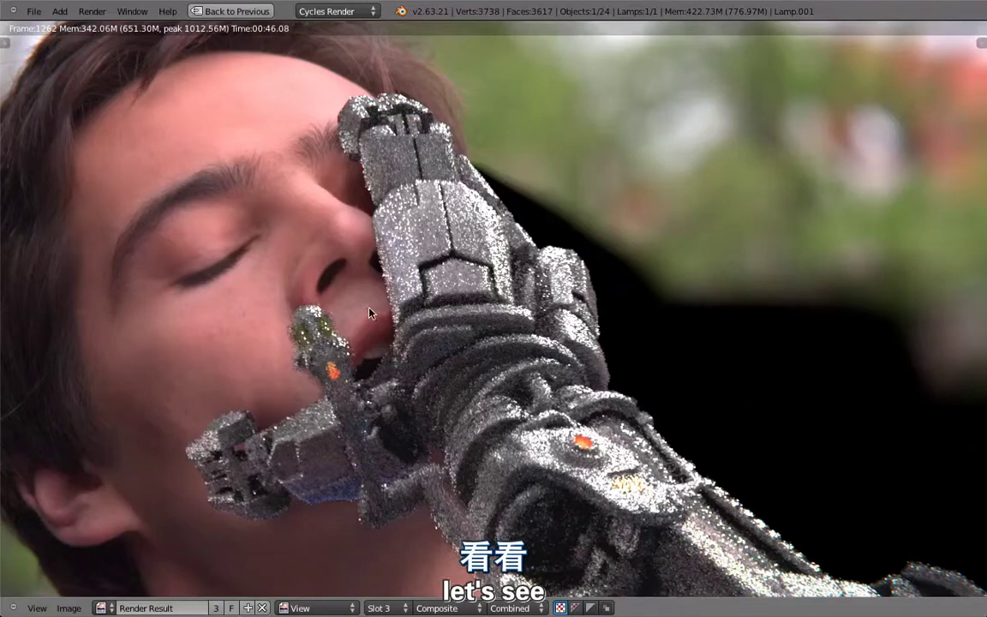
{"action": "key", "text": "Escape"}
{"action": "key", "text": "ctrl+Up"}
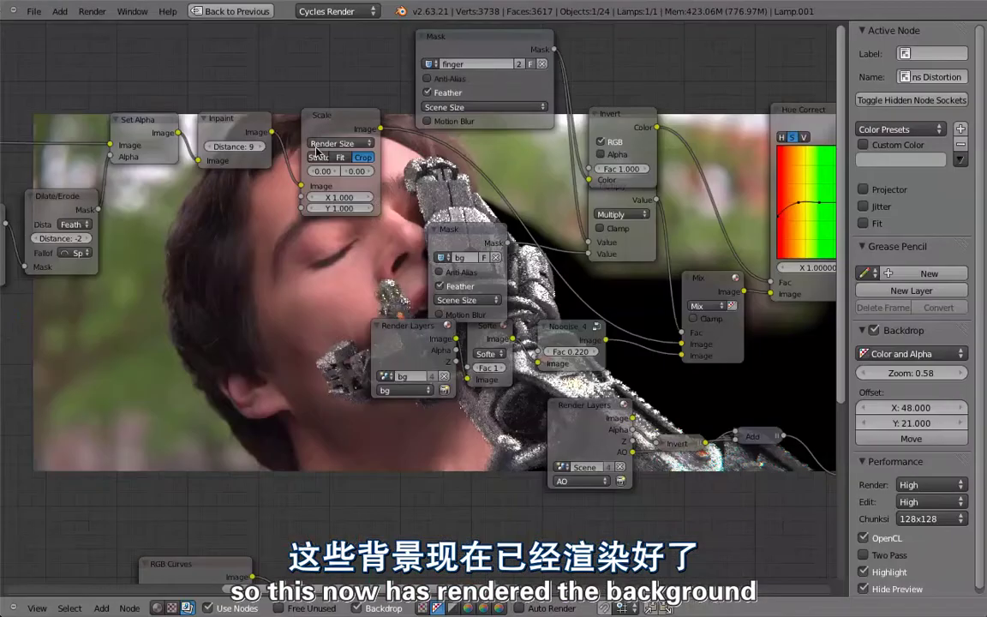
- Preview the bg Render Layers node and examine the rendered background plate in the unobstructed backdrop
{"action": "left_click", "coordinate": [410, 358], "text": "ctrl+shift"}
{"action": "middle_click_drag", "start_coordinate": [548, 353], "coordinate": [298, 330]}
{"action": "middle_click_drag", "start_coordinate": [357, 501], "coordinate": [562, 315]}
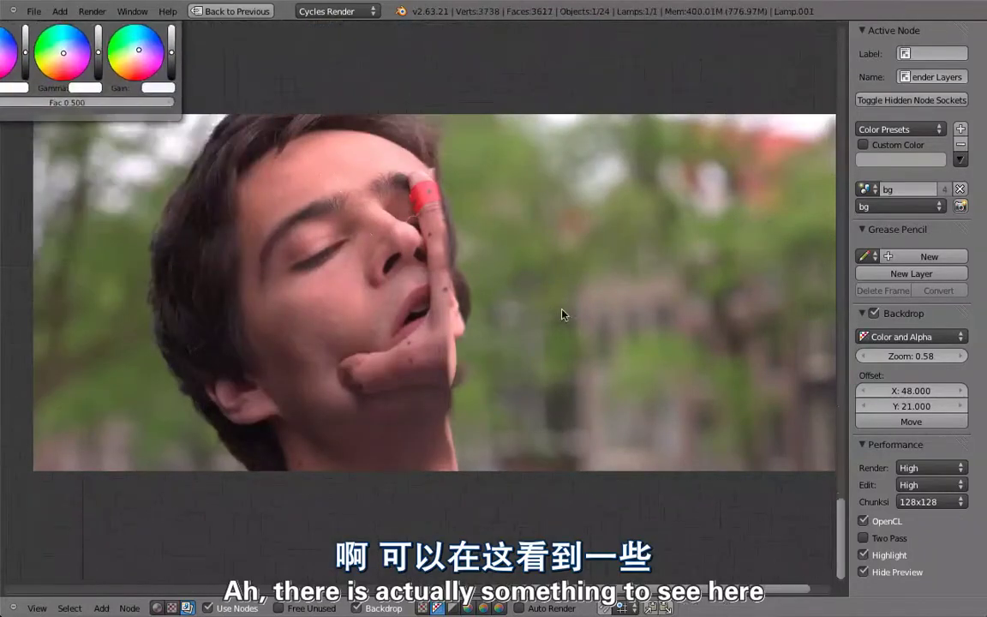
{"action": "middle_click_drag", "start_coordinate": [561, 265], "coordinate": [494, 265], "text": "alt"}
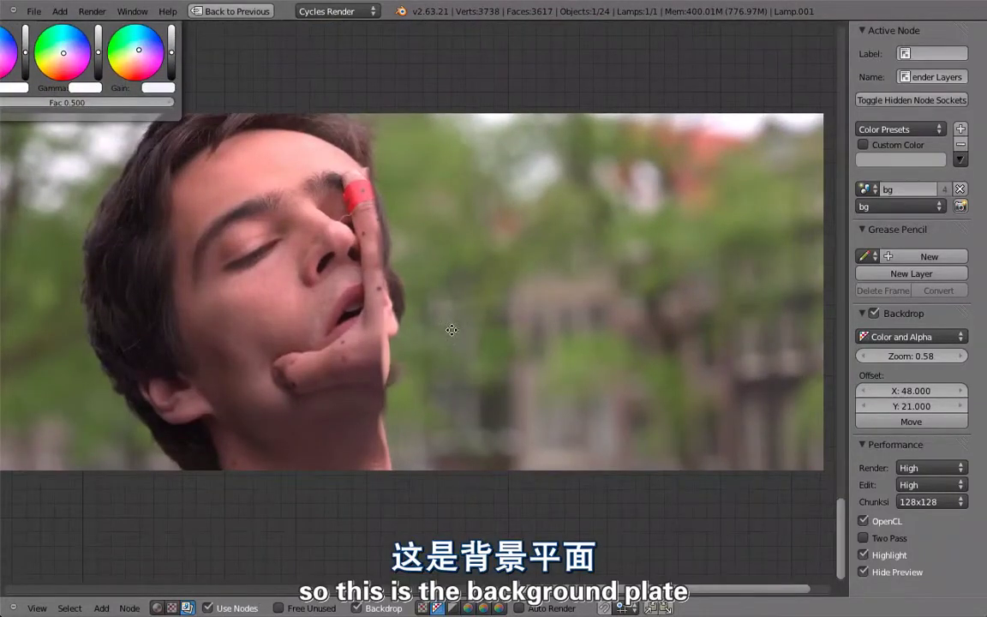
{"action": "middle_click_drag", "start_coordinate": [451, 330], "coordinate": [446, 314]}
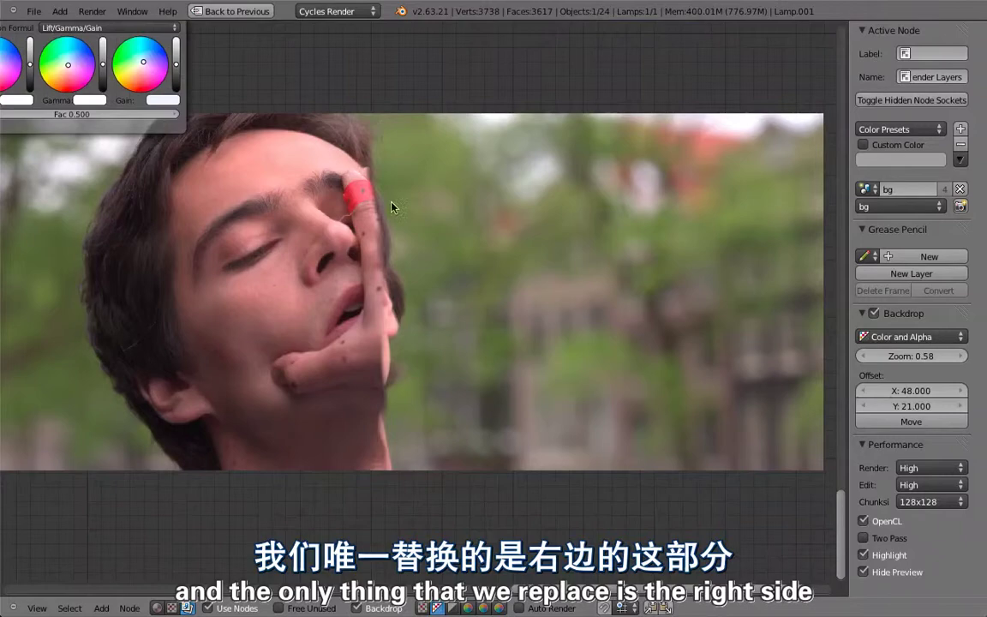
- Preview the Noooise_4k node after the bg layer, followed by the pink Multiply node that overlays the shadow
{"action": "middle_click_drag", "start_coordinate": [395, 324], "coordinate": [533, 583]}
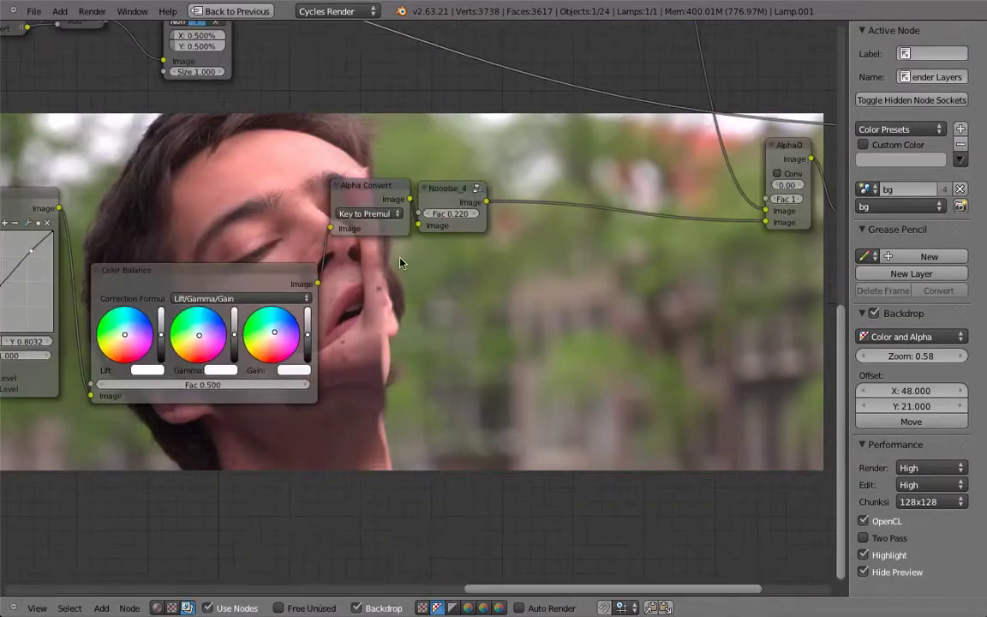
{"action": "middle_click_drag", "start_coordinate": [401, 285], "coordinate": [423, 390]}
{"action": "scroll", "coordinate": [423, 389], "scroll_direction": "down", "scroll_amount": 6}
{"action": "middle_click_drag", "start_coordinate": [321, 236], "coordinate": [390, 356]}
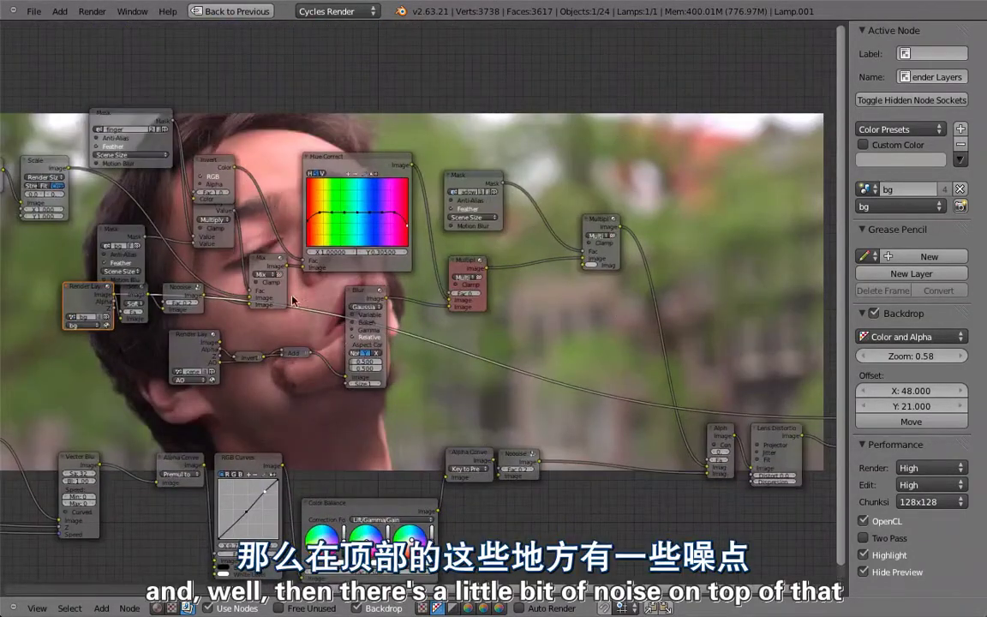
{"action": "left_click", "coordinate": [181, 295]}
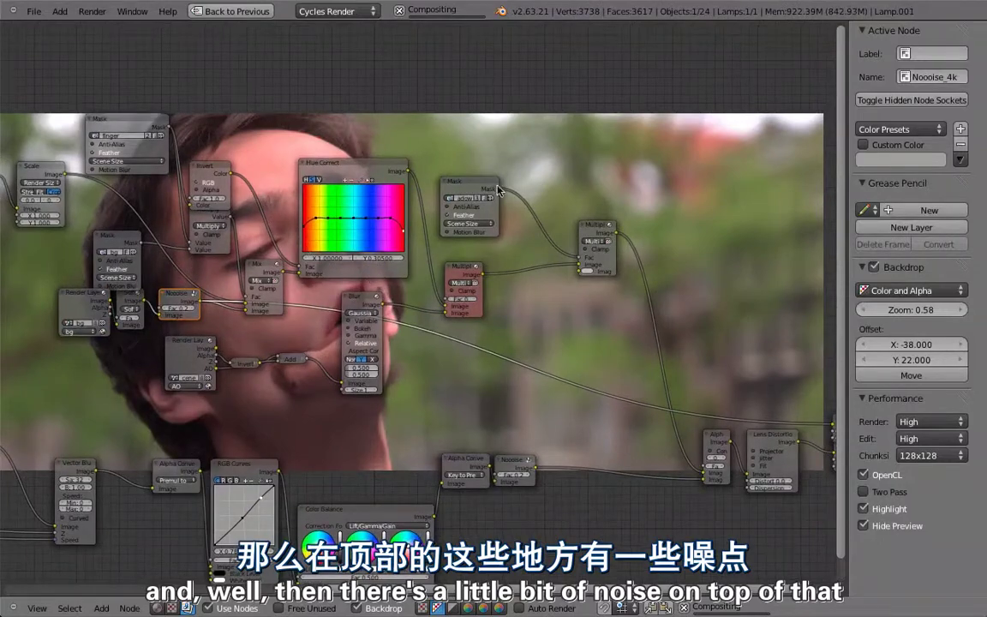
{"action": "left_click", "coordinate": [478, 272]}
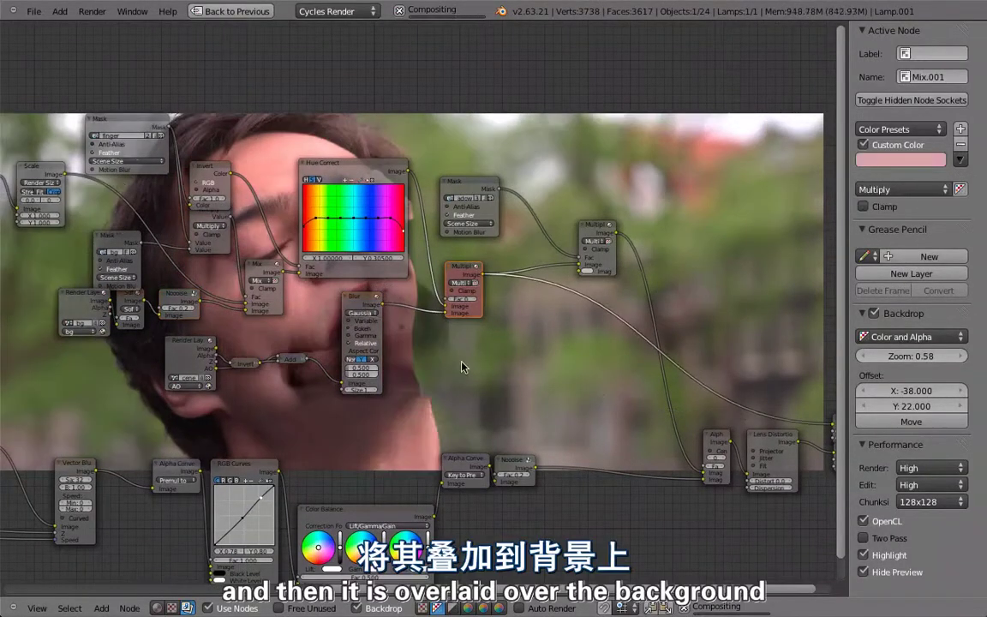
- Preview the finished composite from the Lens Distortion node and examine the robot hand over the background
{"action": "middle_click_drag", "start_coordinate": [460, 364], "coordinate": [286, 214]}
{"action": "left_click", "coordinate": [575, 309], "text": "ctrl+shift"}
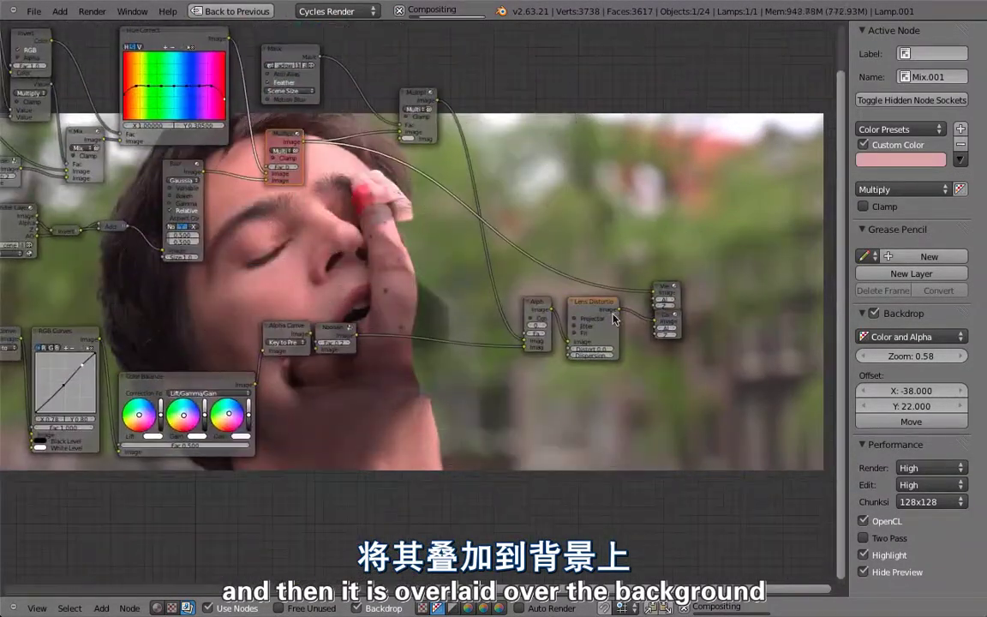
{"action": "middle_click_drag", "start_coordinate": [527, 232], "coordinate": [495, 201]}
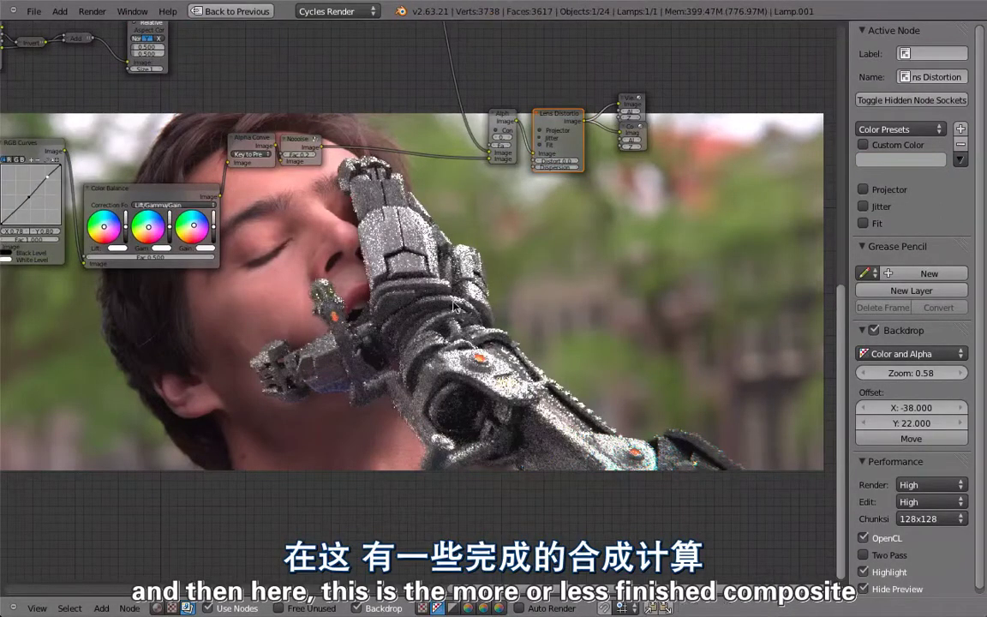
- Select the hand branch's Color Balance node and toggle its muting to compare the effect on the composite
{"action": "middle_click_drag", "start_coordinate": [269, 208], "coordinate": [384, 238]}
{"action": "left_click", "coordinate": [286, 227]}
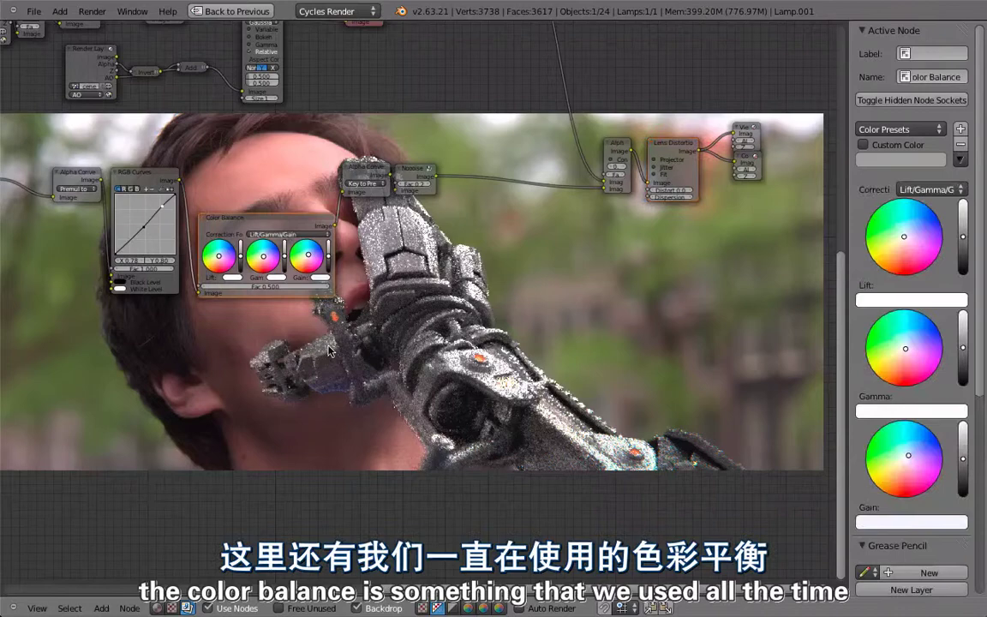
{"action": "middle_click_drag", "start_coordinate": [324, 368], "coordinate": [291, 259]}
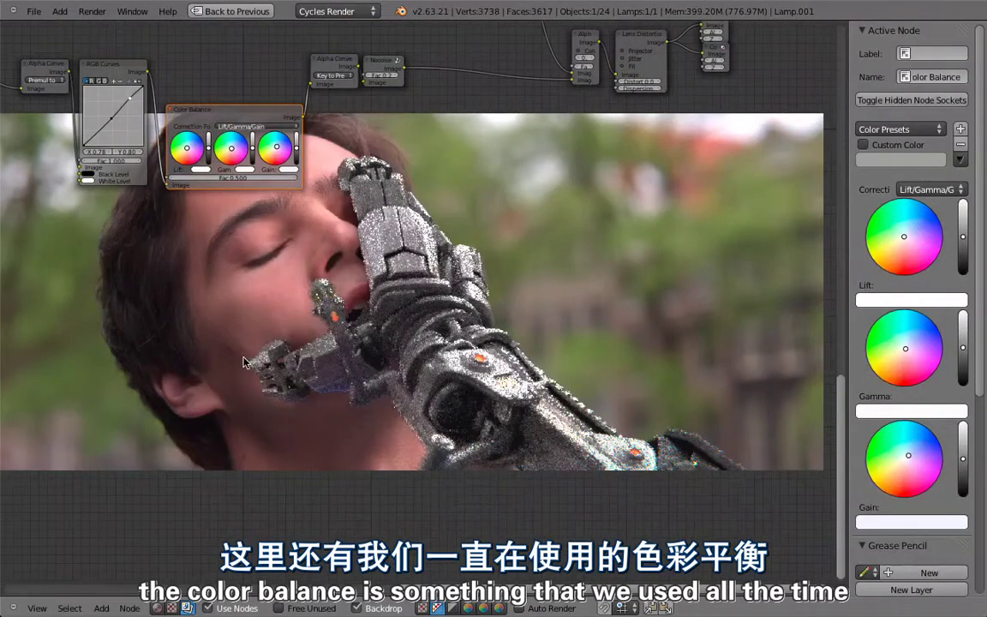
{"action": "key", "text": "m"}
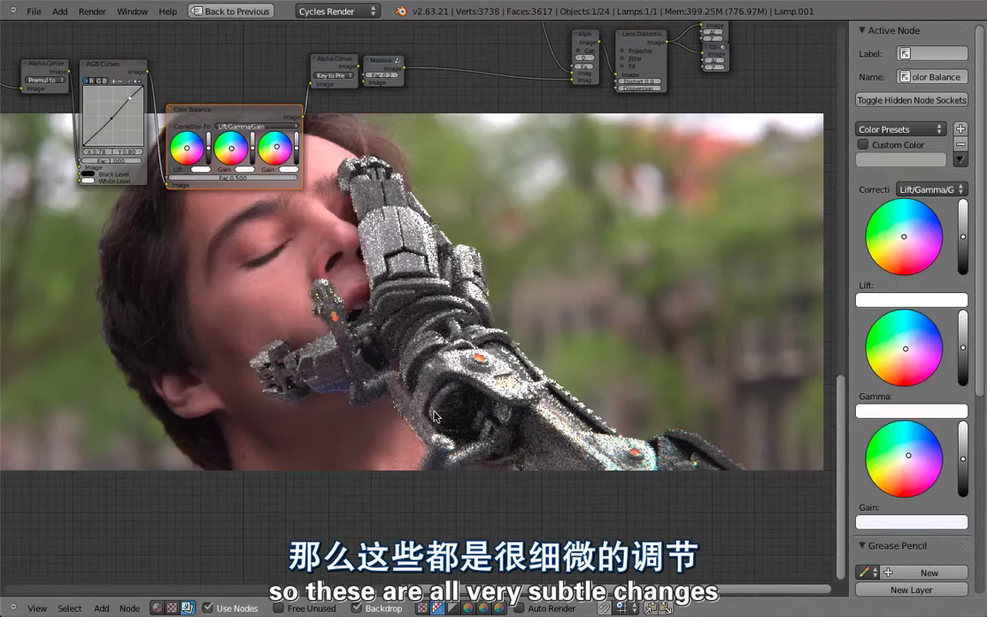
- Add the RGB Curves node to the Color Balance selection and examine both color correction nodes at close range
{"action": "middle_click_drag", "start_coordinate": [210, 184], "coordinate": [284, 221]}
{"action": "scroll", "coordinate": [269, 226], "scroll_direction": "up", "scroll_amount": 2}
{"action": "middle_click_drag", "start_coordinate": [307, 295], "coordinate": [473, 473]}
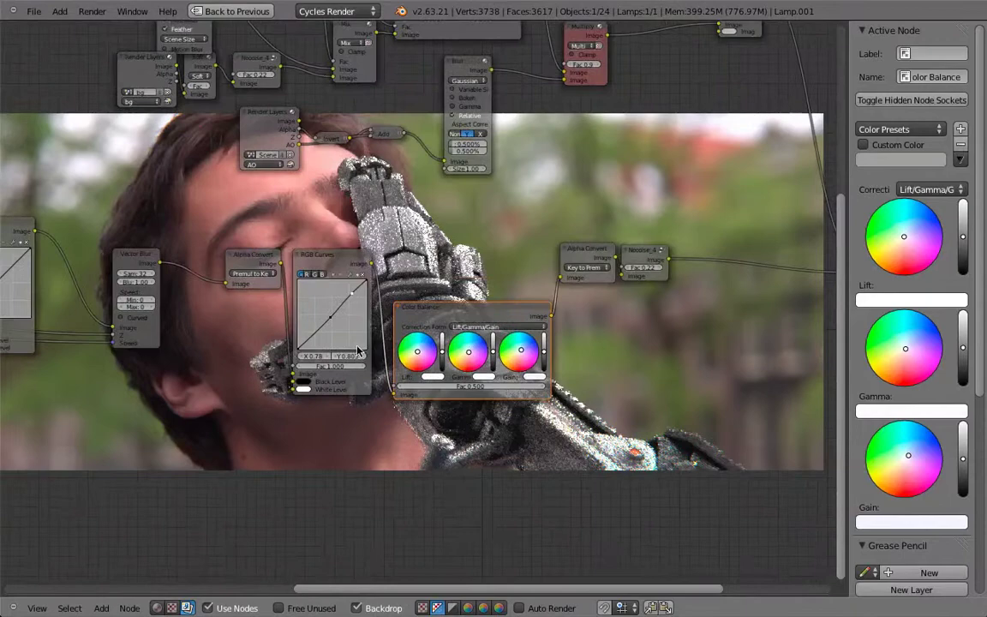
{"action": "scroll", "coordinate": [390, 348], "scroll_direction": "up", "scroll_amount": 8}
{"action": "left_click", "coordinate": [252, 170], "text": "shift"}
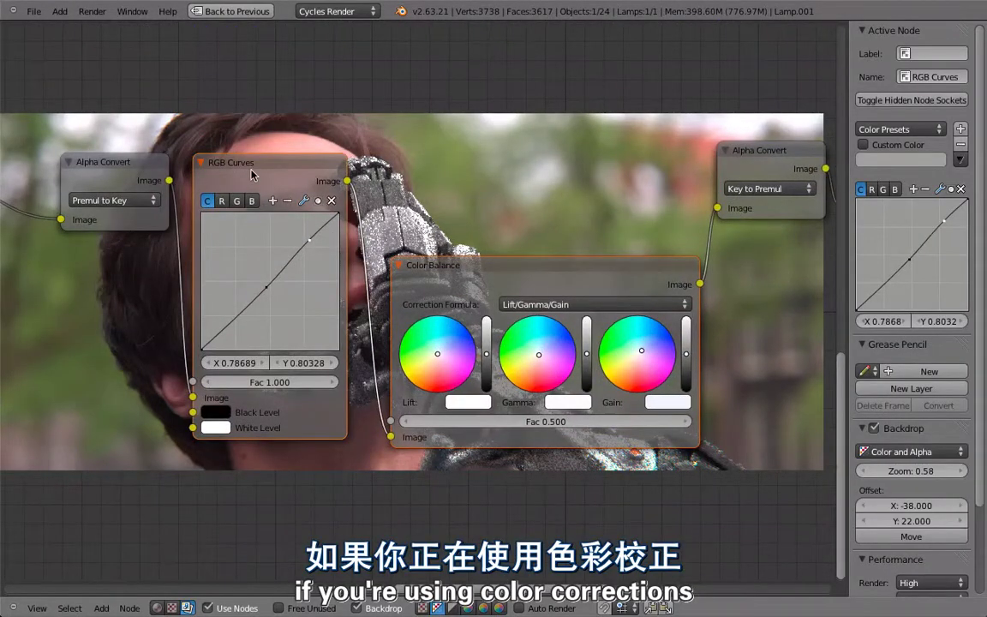
- Select the lowest point of the RGB Curves node's curve and compare its offset with the robot hand's dark areas in the backdrop
{"action": "scroll", "coordinate": [247, 399], "scroll_direction": "up", "scroll_amount": 8}
{"action": "middle_click_drag", "start_coordinate": [94, 289], "coordinate": [136, 280]}
{"action": "middle_click_drag", "start_coordinate": [234, 254], "coordinate": [228, 256]}
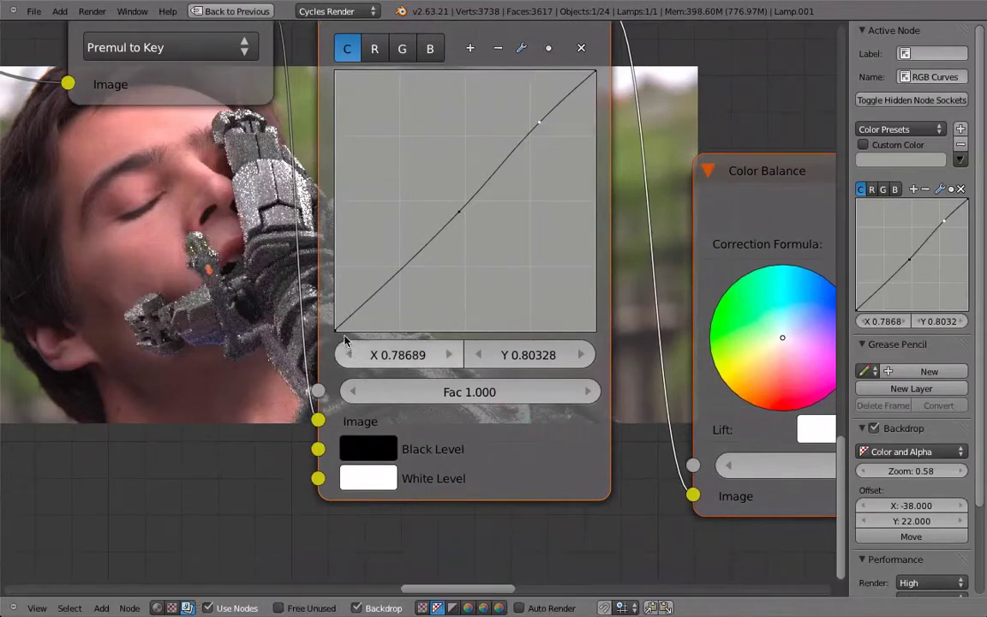
{"action": "left_click", "coordinate": [337, 331]}
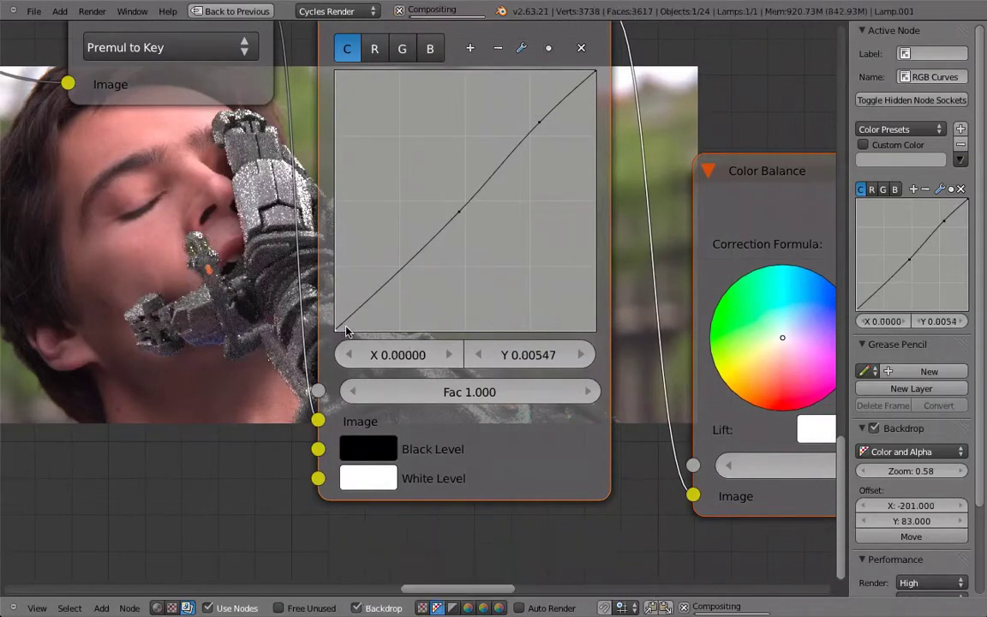
{"action": "scroll", "coordinate": [399, 306], "scroll_direction": "up", "scroll_amount": 2}
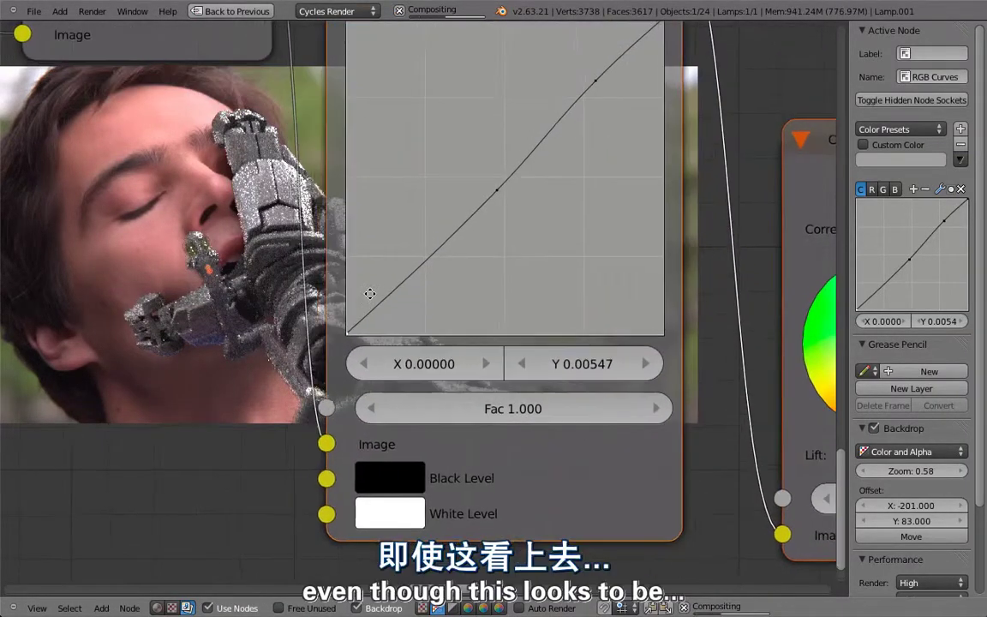
{"action": "middle_click_drag", "start_coordinate": [373, 311], "coordinate": [372, 307]}
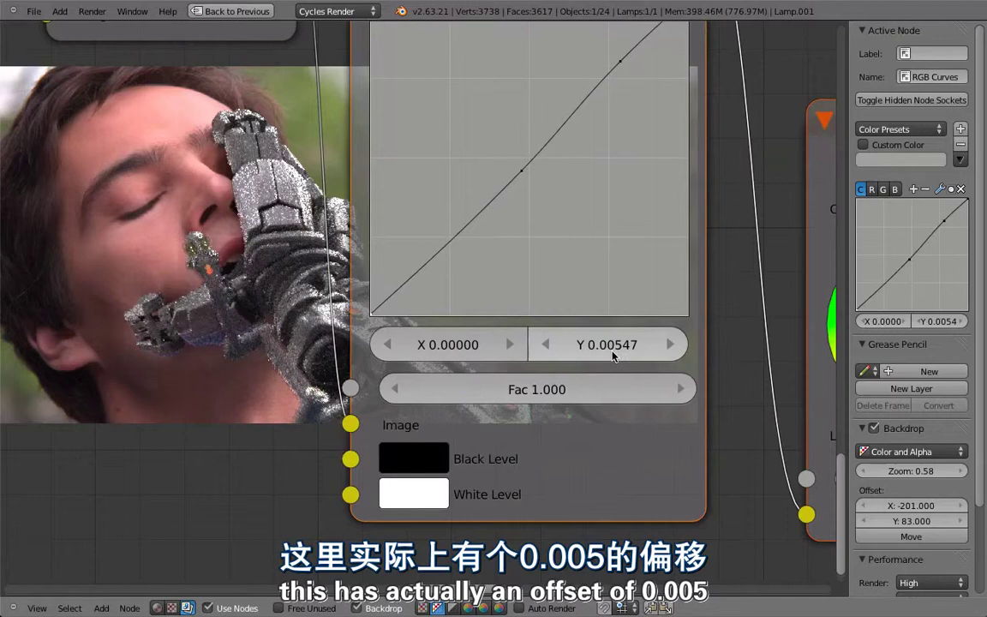
{"action": "middle_click_drag", "start_coordinate": [199, 300], "coordinate": [384, 217]}
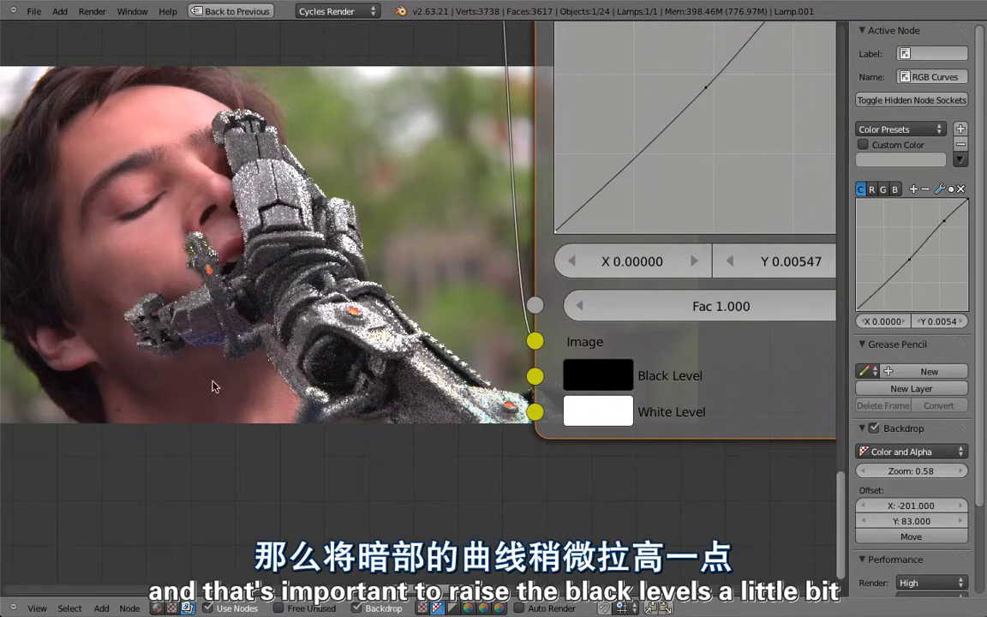
{"action": "middle_click_drag", "start_coordinate": [176, 371], "coordinate": [187, 372]}
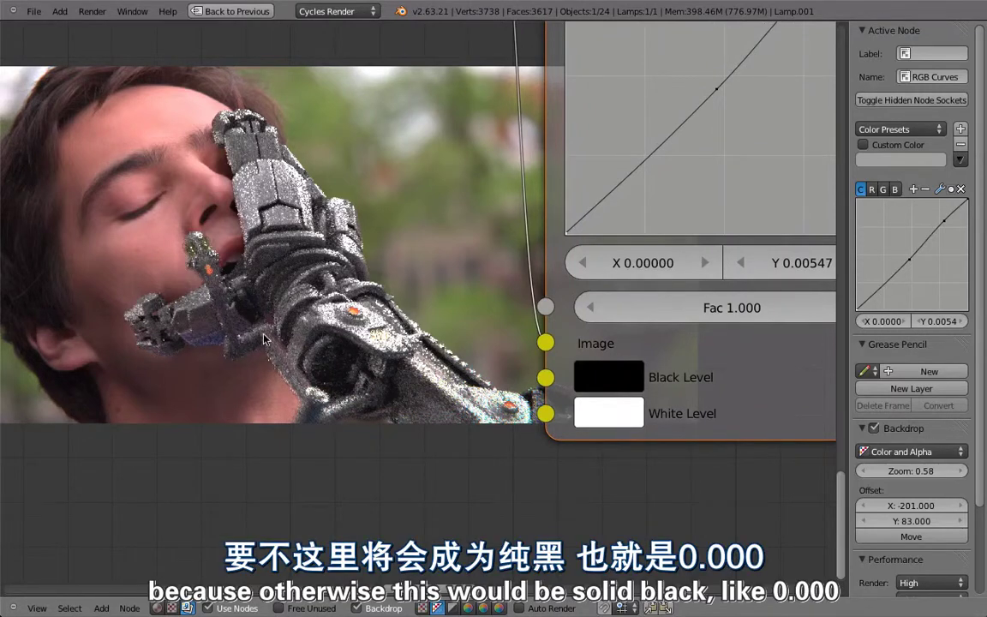
{"action": "middle_click_drag", "start_coordinate": [220, 329], "coordinate": [373, 345]}
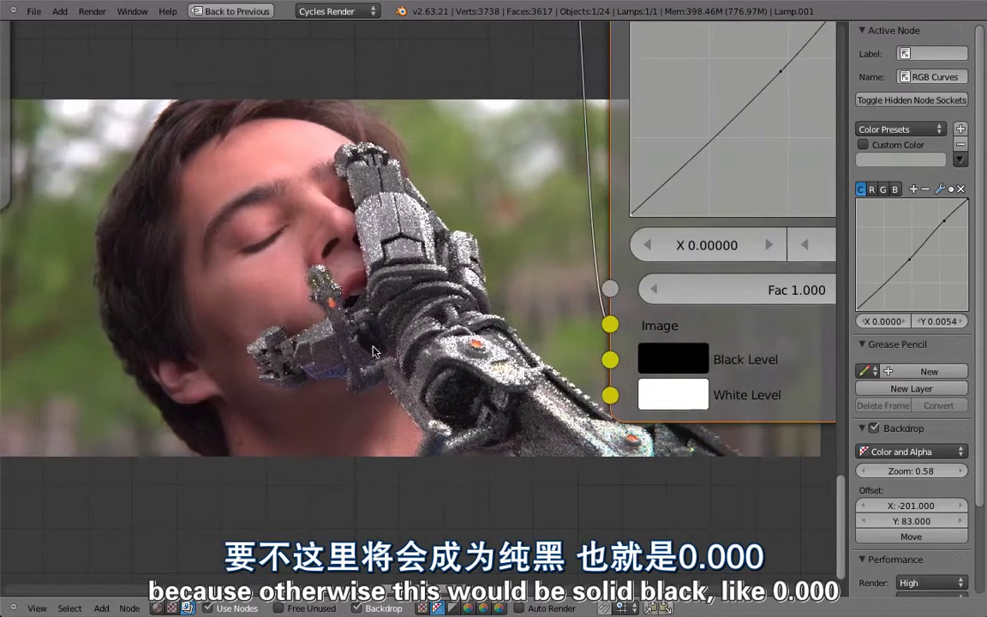
{"action": "middle_click_drag", "start_coordinate": [332, 250], "coordinate": [331, 253]}
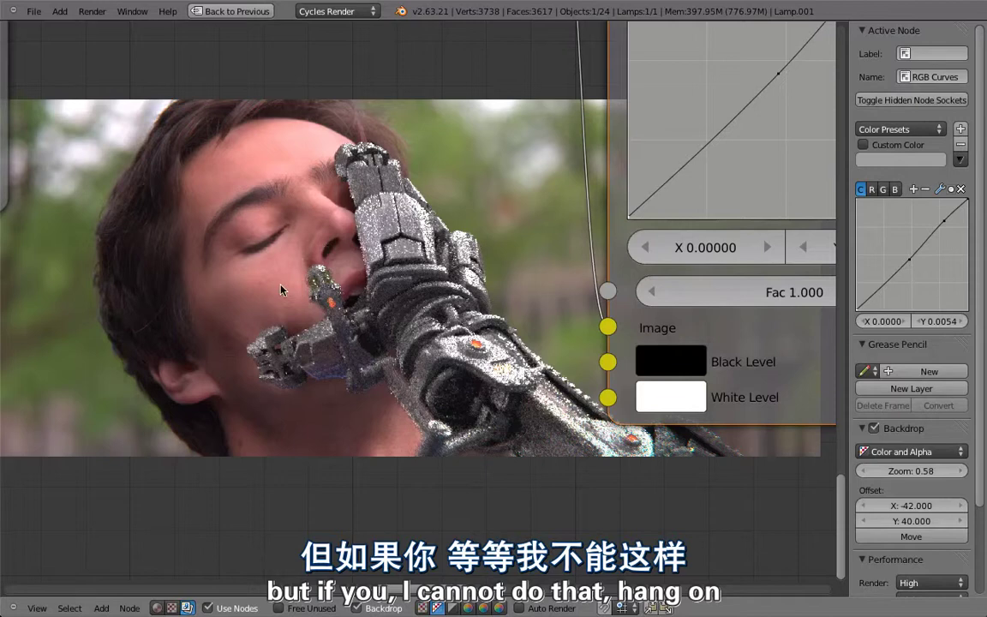
- Disable Emulate 3 Button Mouse in the Input section of the user preferences and close the preferences window
{"action": "key", "text": "ctrl+alt+u"}
{"action": "left_click", "coordinate": [150, 147]}
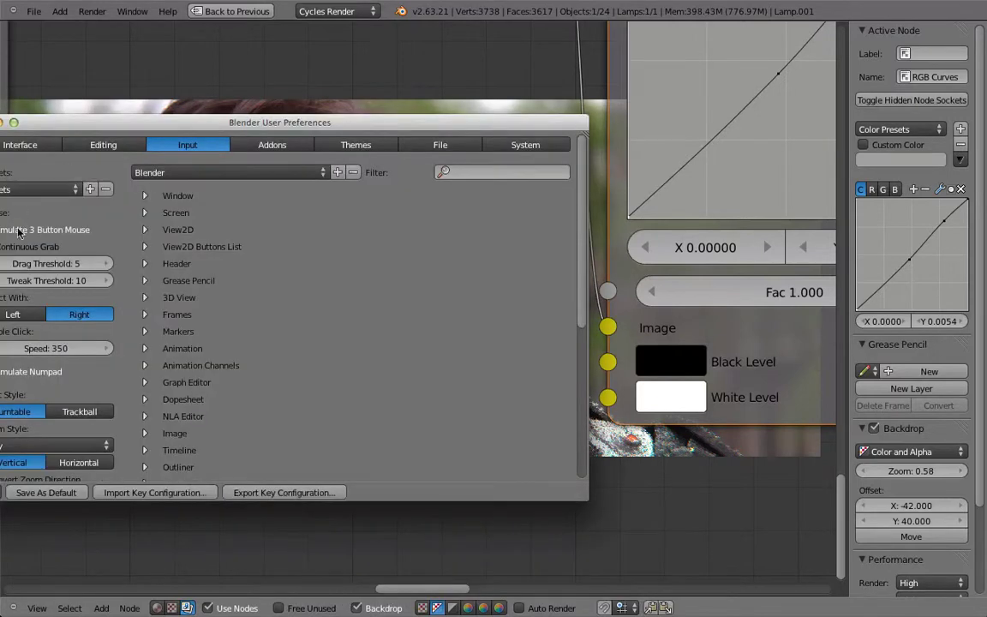
{"action": "left_click", "coordinate": [126, 89]}
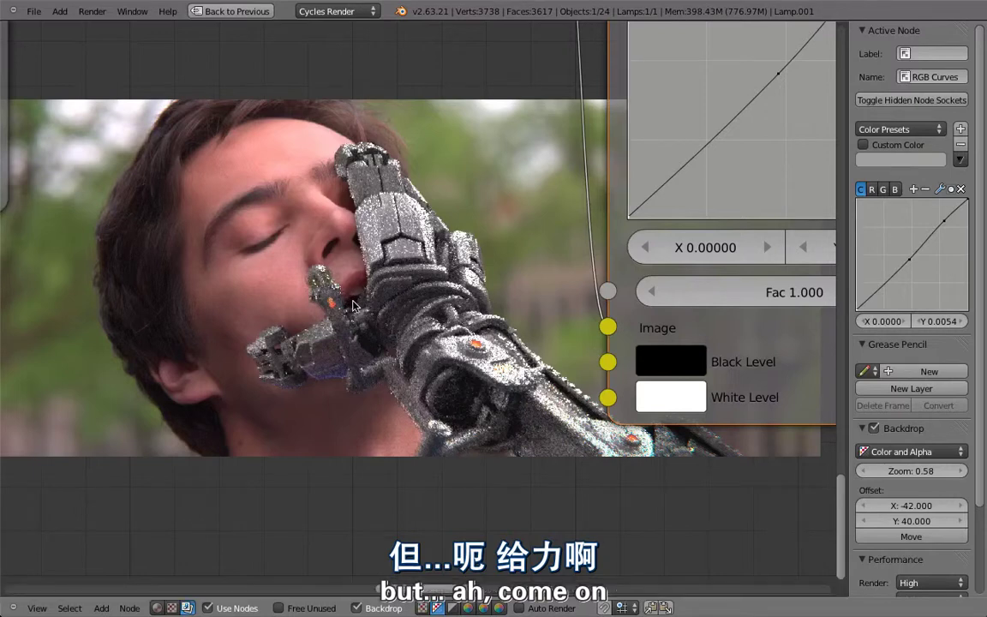
- Sample the backdrop's pixel values in the dark spots at the mouth and the nostril
{"action": "left_click_drag", "start_coordinate": [350, 303], "coordinate": [353, 302]}
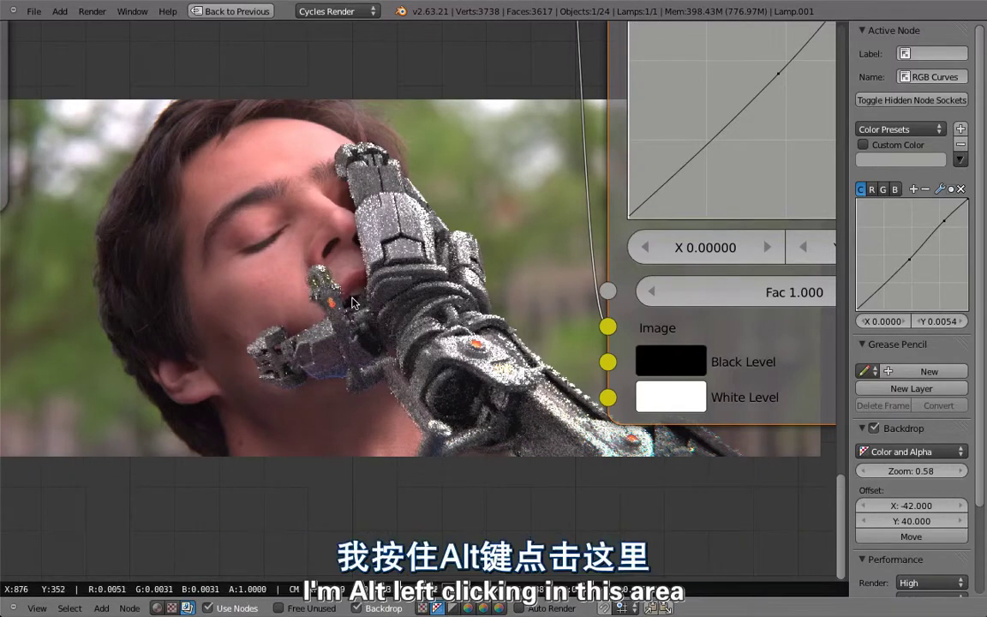
{"action": "left_click_drag", "start_coordinate": [348, 254], "coordinate": [187, 594]}
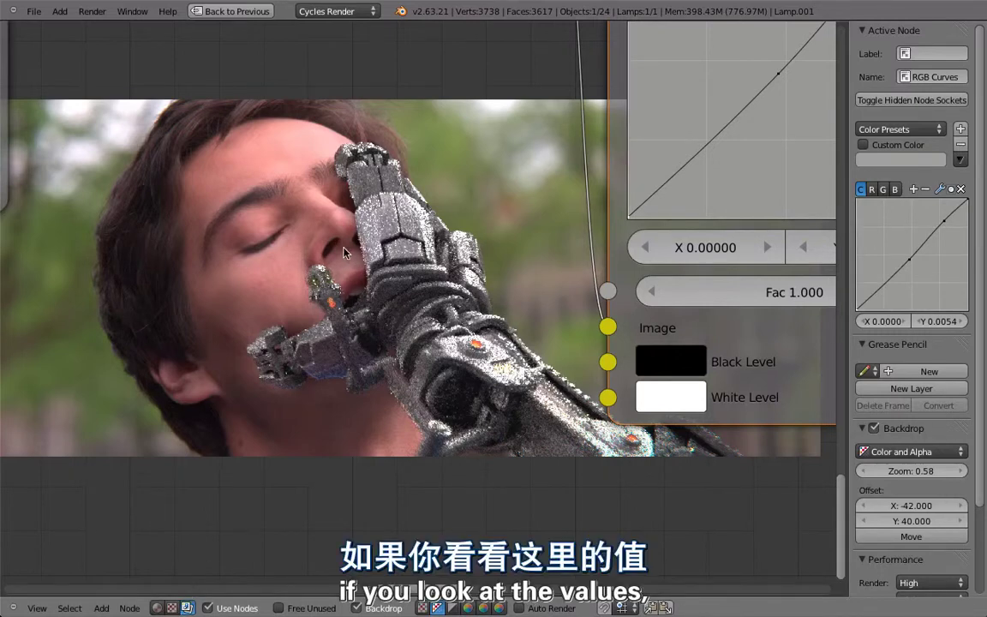
{"action": "left_click_drag", "start_coordinate": [344, 252], "coordinate": [335, 250]}
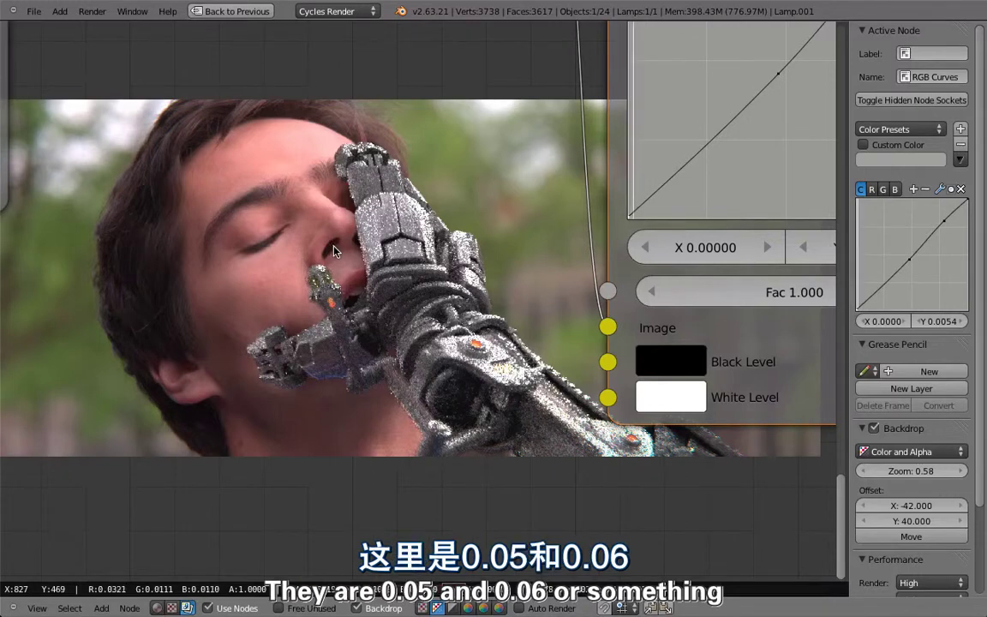
{"action": "middle_click_drag", "start_coordinate": [443, 372], "coordinate": [392, 341]}
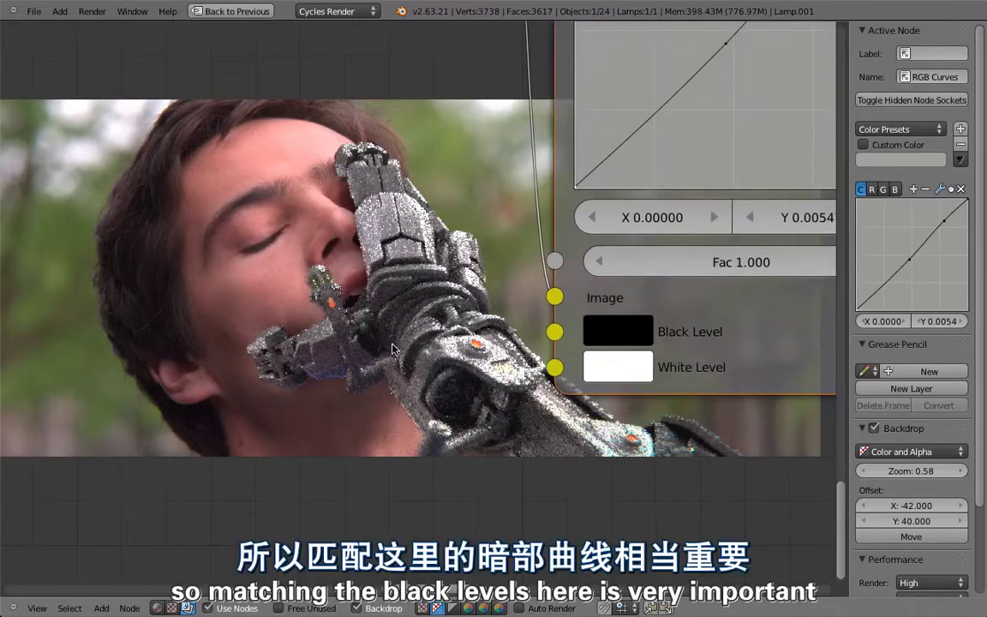
- Mute the RGB Curves and Color Balance nodes together and sample the pixel values in the robot hand's dark area
{"action": "scroll", "coordinate": [497, 415], "scroll_direction": "down", "scroll_amount": 6}
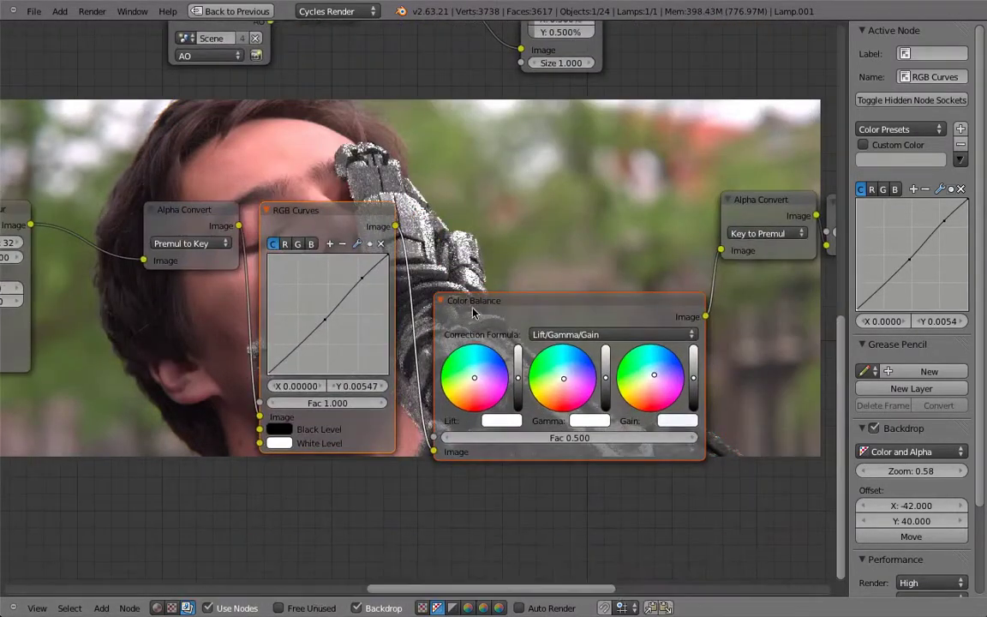
{"action": "left_click", "coordinate": [472, 313]}
{"action": "middle_click_drag", "start_coordinate": [411, 489], "coordinate": [341, 113]}
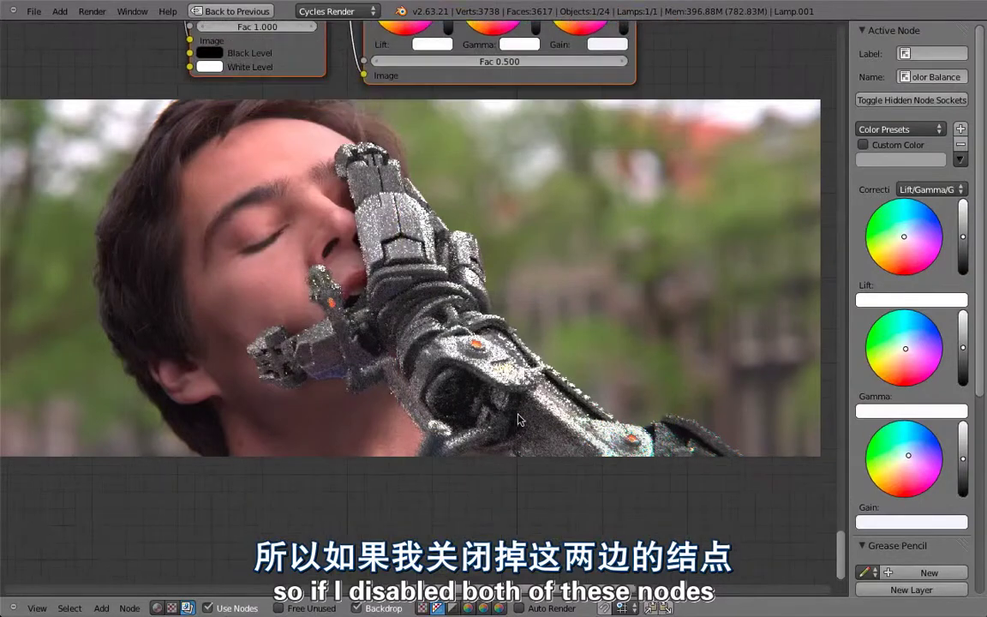
{"action": "key", "text": "m"}
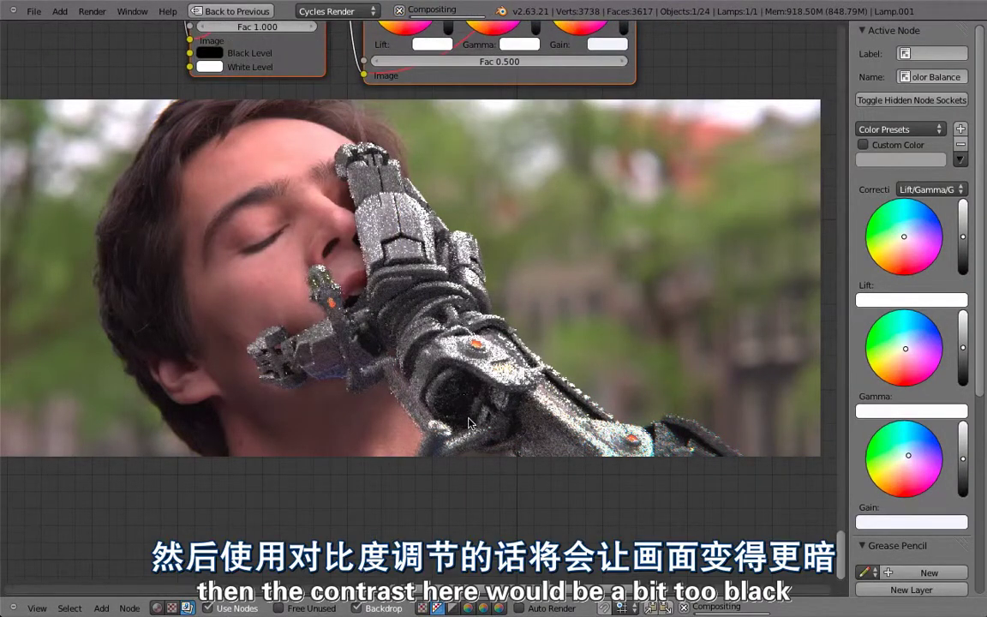
{"action": "left_click", "coordinate": [366, 351]}
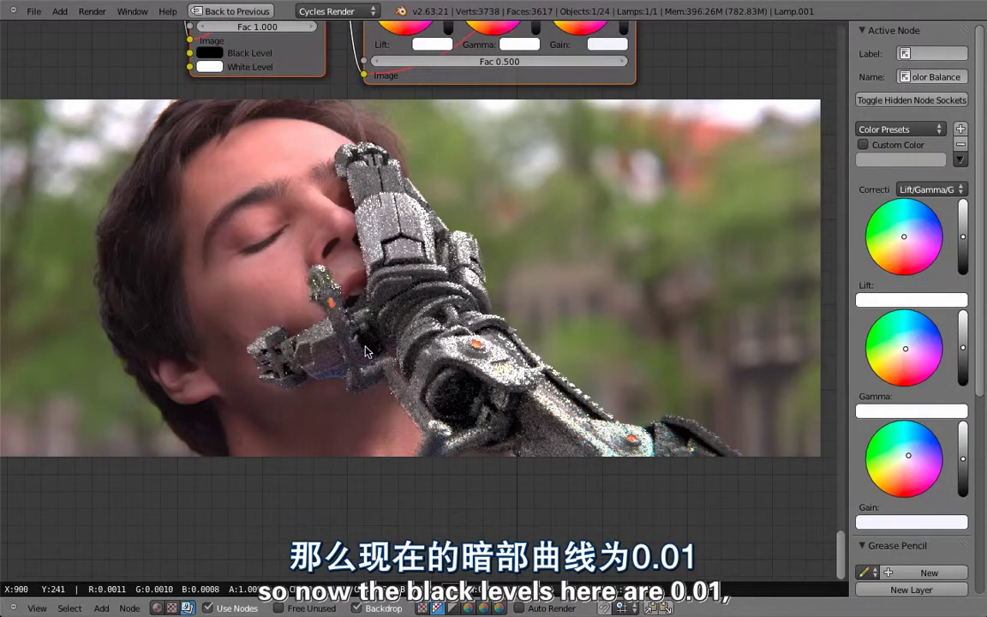
- Unmute the RGB Curves and Color Balance nodes to restore the hand's color correction
{"action": "middle_click_drag", "start_coordinate": [433, 239], "coordinate": [361, 313]}
{"action": "scroll", "coordinate": [361, 313], "scroll_direction": "down", "scroll_amount": 1}
{"action": "middle_click_drag", "start_coordinate": [412, 76], "coordinate": [363, 249]}
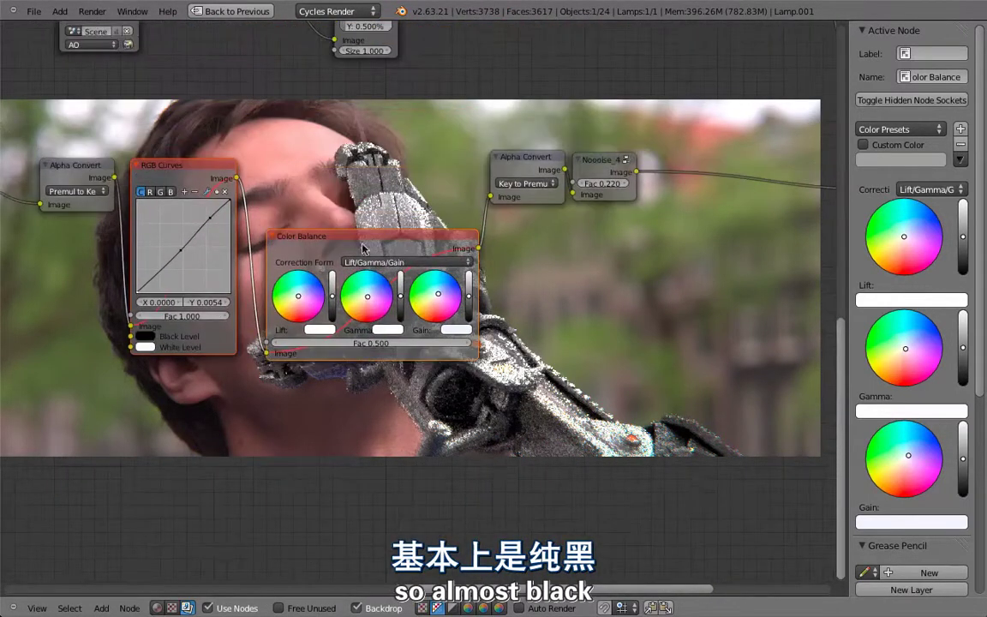
{"action": "key", "text": "m"}
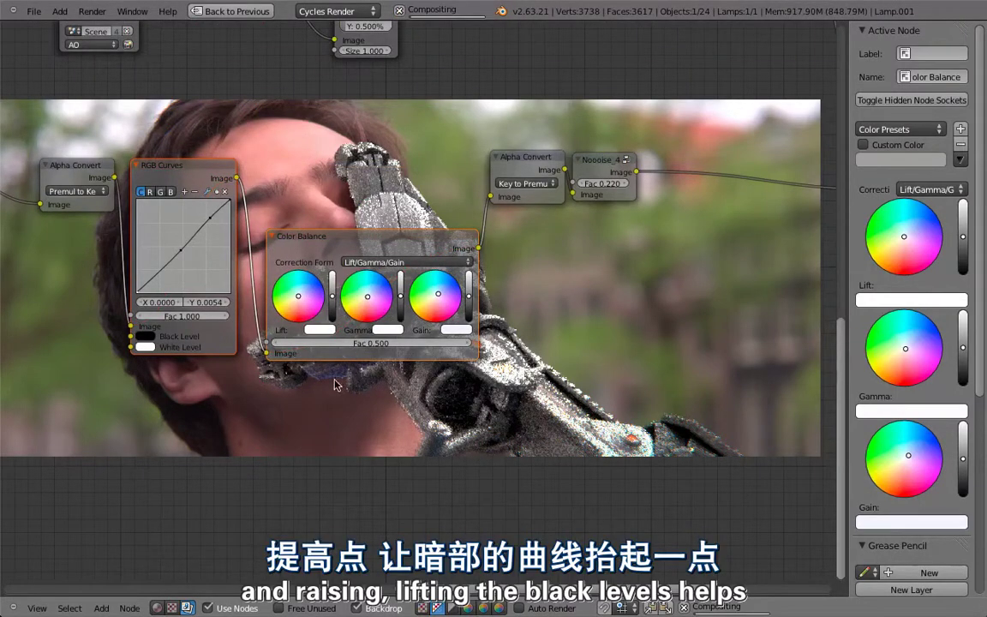
- Preview the Premul to Key Alpha Convert node and raise the RGB Curves black point to about Y 0.145
{"action": "middle_click_drag", "start_coordinate": [336, 385], "coordinate": [414, 346]}
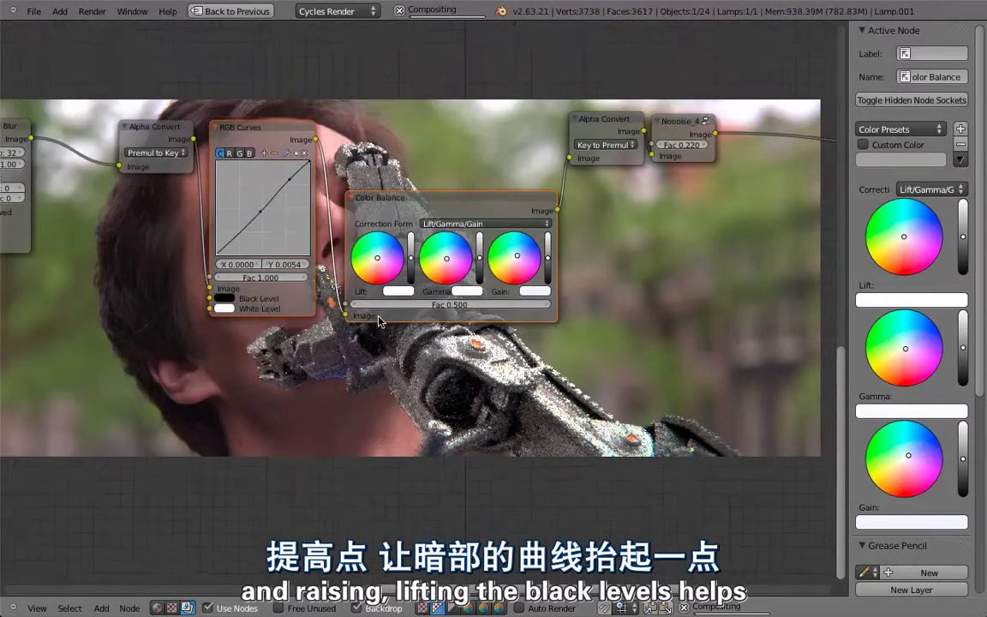
{"action": "left_click", "coordinate": [157, 142], "text": "ctrl+shift"}
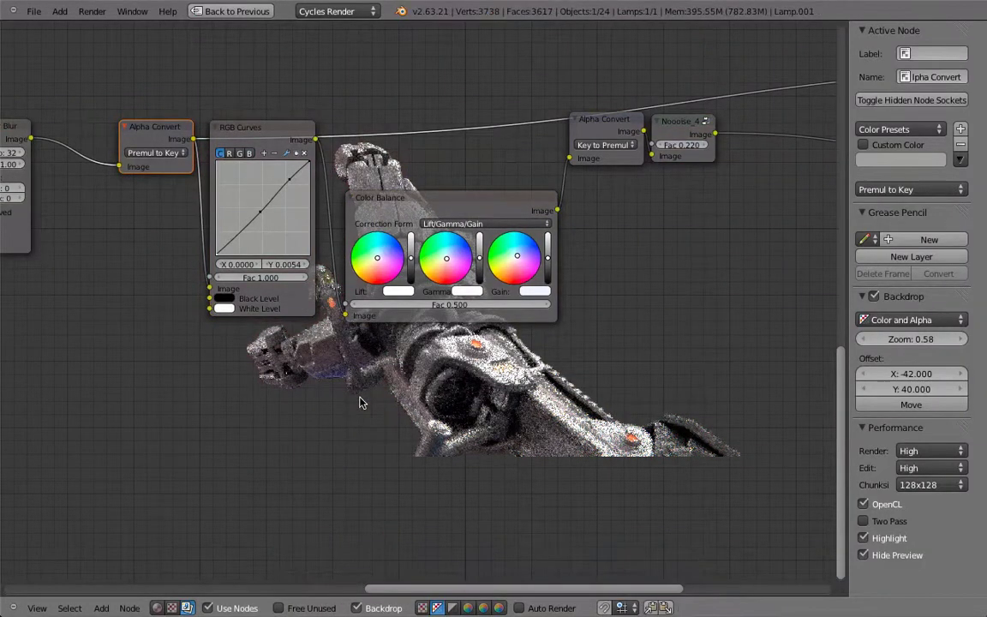
{"action": "middle_click_drag", "start_coordinate": [348, 309], "coordinate": [331, 363]}
{"action": "left_click_drag", "start_coordinate": [203, 310], "coordinate": [188, 295]}
- Preview the Key to Premul Alpha Convert node with the backdrop showing Color only, and select the RGB Curves and Color Balance nodes
{"action": "left_click", "coordinate": [586, 177], "text": "ctrl+shift"}
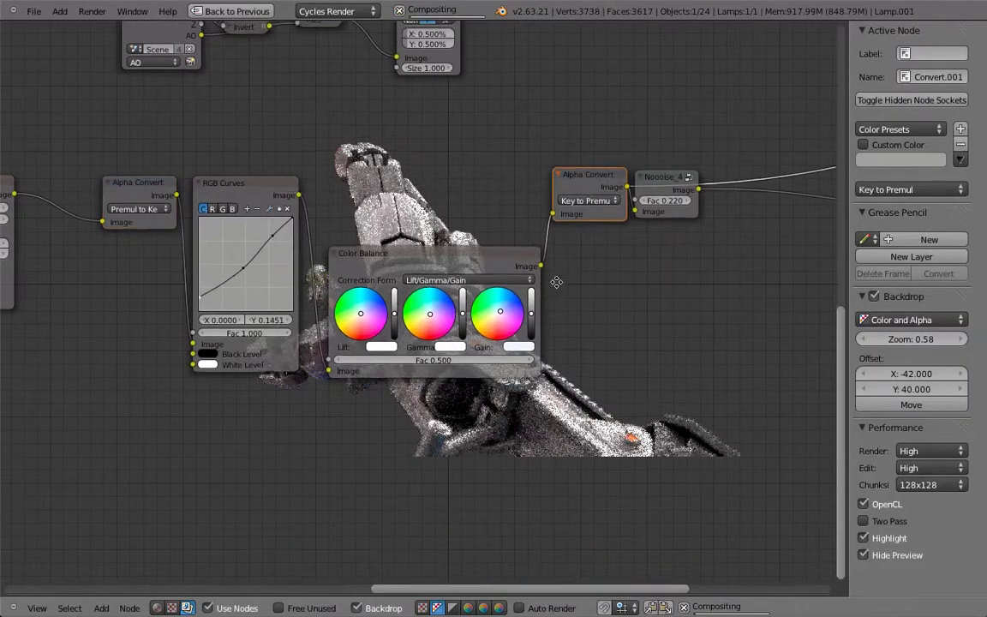
{"action": "middle_click_drag", "start_coordinate": [560, 286], "coordinate": [595, 281]}
{"action": "left_click", "coordinate": [317, 52]}
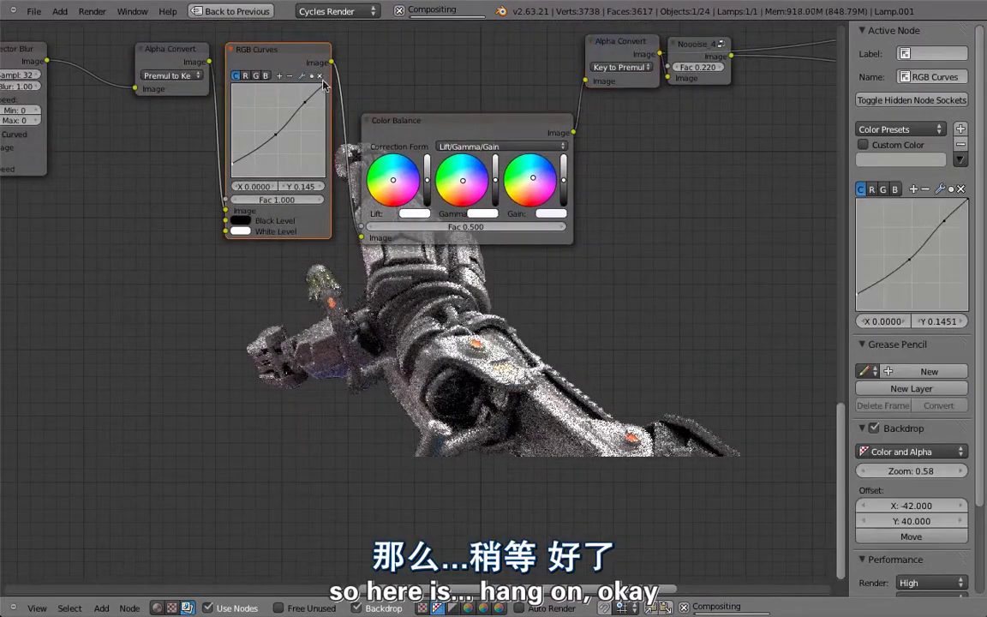
{"action": "left_click", "coordinate": [424, 129]}
{"action": "middle_click_drag", "start_coordinate": [565, 176], "coordinate": [298, 239]}
{"action": "left_click", "coordinate": [424, 608]}
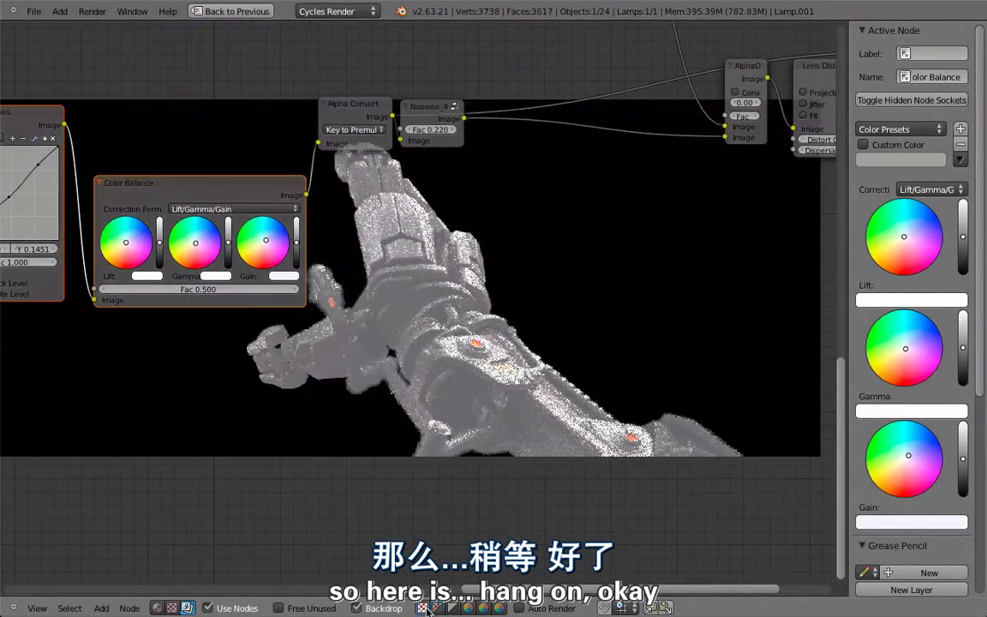
- Sample the pixel values of the empty backdrop area beside the robot hand and review the surrounding node chain
{"action": "middle_click_drag", "start_coordinate": [495, 372], "coordinate": [427, 269]}
{"action": "left_click_drag", "start_coordinate": [561, 257], "coordinate": [552, 240], "text": "alt"}
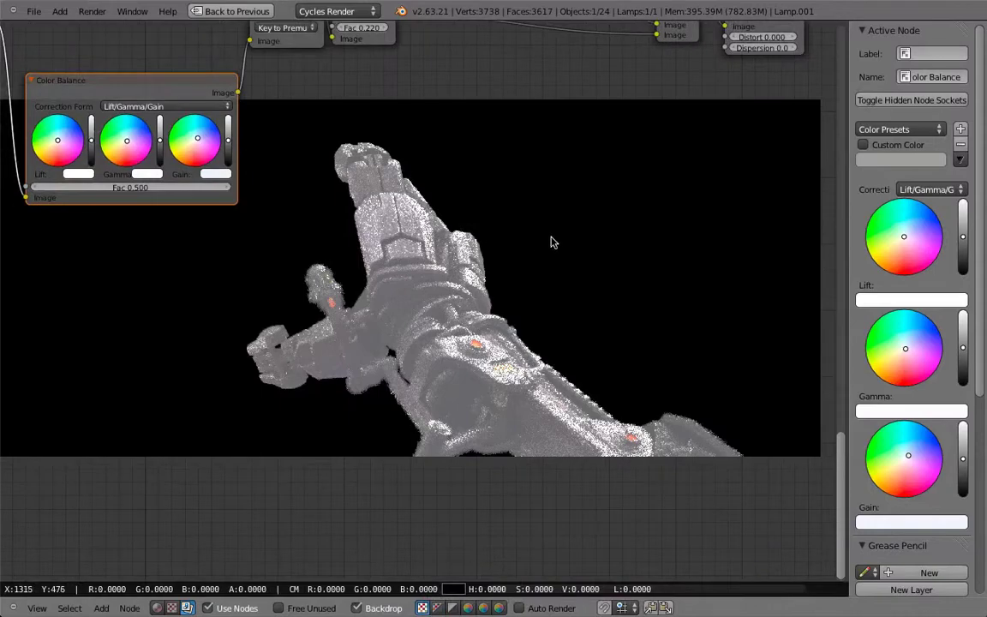
{"action": "middle_click_drag", "start_coordinate": [524, 317], "coordinate": [656, 506]}
{"action": "scroll", "coordinate": [390, 337], "scroll_direction": "down", "scroll_amount": 3}
{"action": "middle_click_drag", "start_coordinate": [467, 366], "coordinate": [431, 317]}
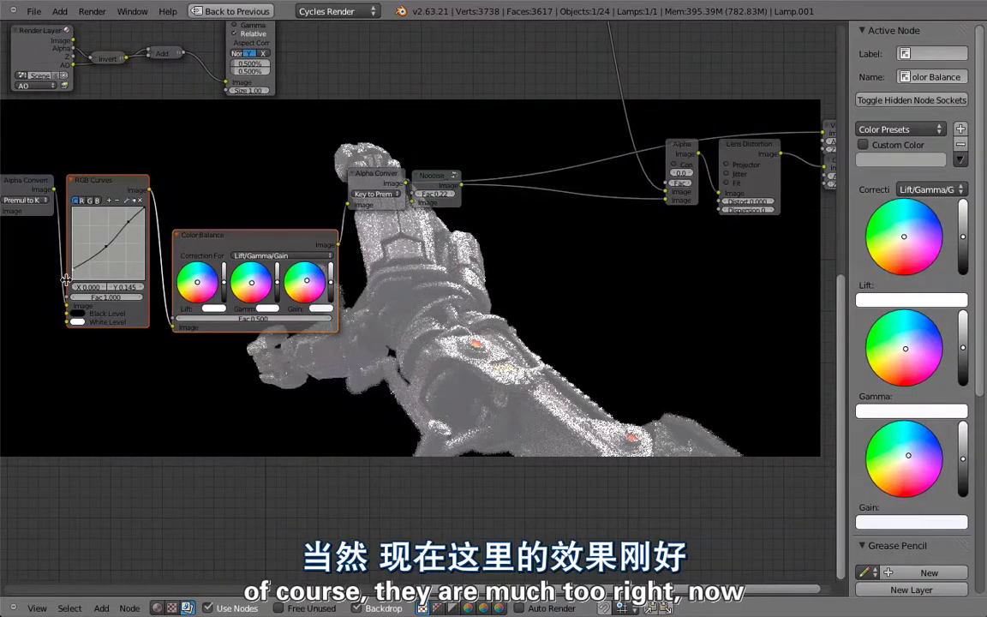
- Shift the hand branch's Noooise_4k node slightly away from its neighbour and mute both Alpha Convert nodes around the color corrections
{"action": "left_click", "coordinate": [437, 177]}
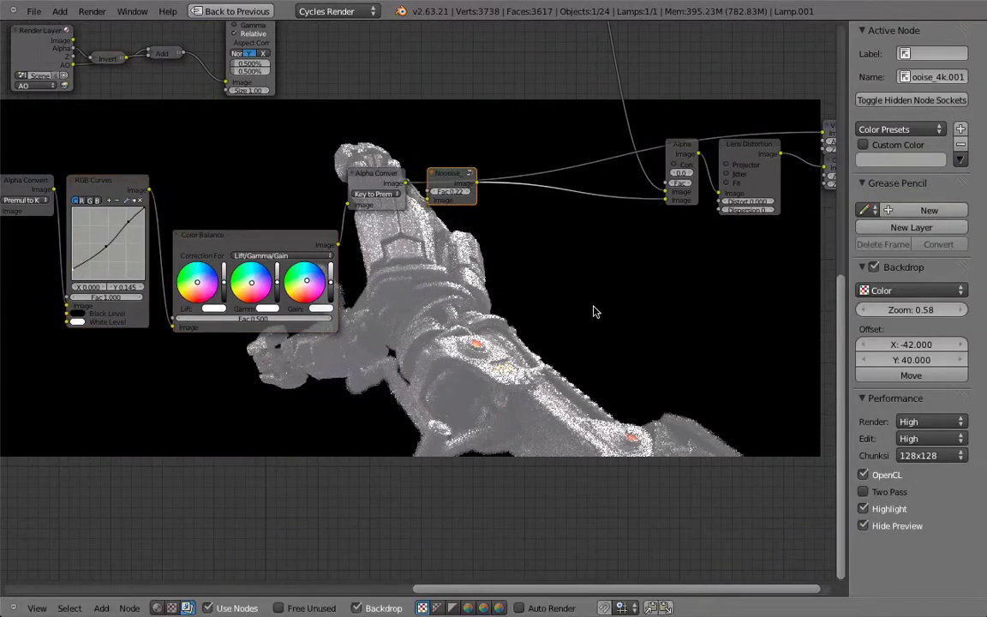
{"action": "middle_click_drag", "start_coordinate": [465, 262], "coordinate": [646, 317]}
{"action": "left_click", "coordinate": [210, 211]}
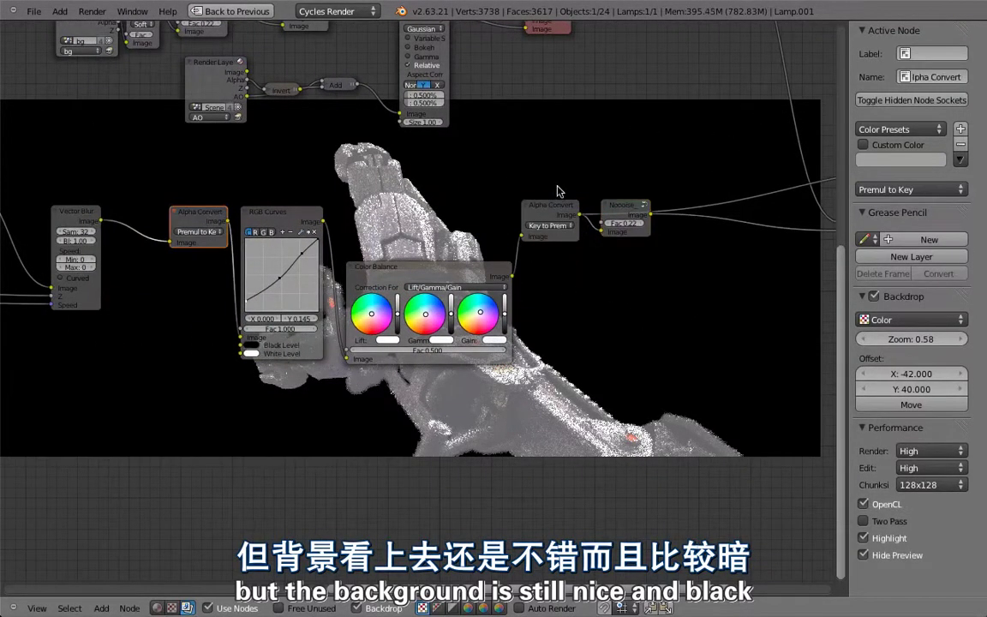
{"action": "left_click", "coordinate": [541, 207], "text": "shift"}
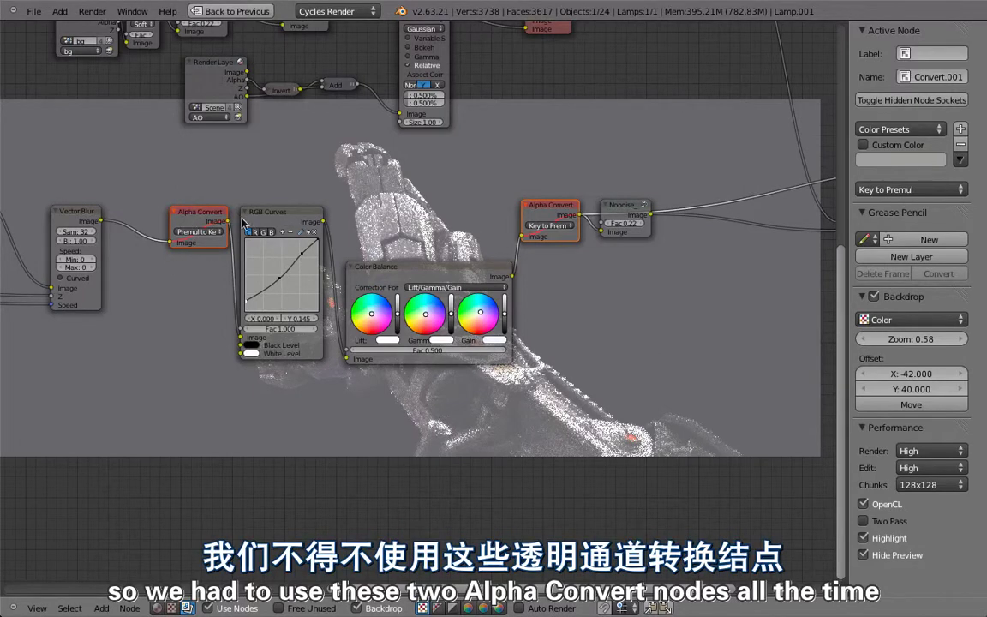
- Preview the RGB Curves node and unmute the Premul to Key Alpha Convert node before it
{"action": "left_click", "coordinate": [201, 214]}
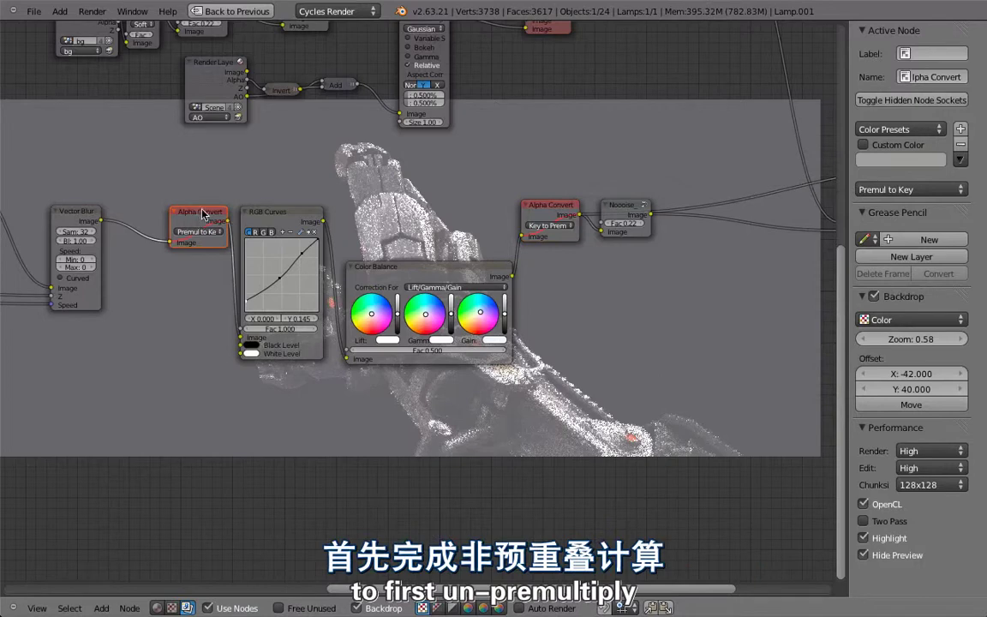
{"action": "left_click", "coordinate": [273, 213], "text": "ctrl+shift"}
{"action": "left_click", "coordinate": [217, 242]}
{"action": "key", "text": "m"}
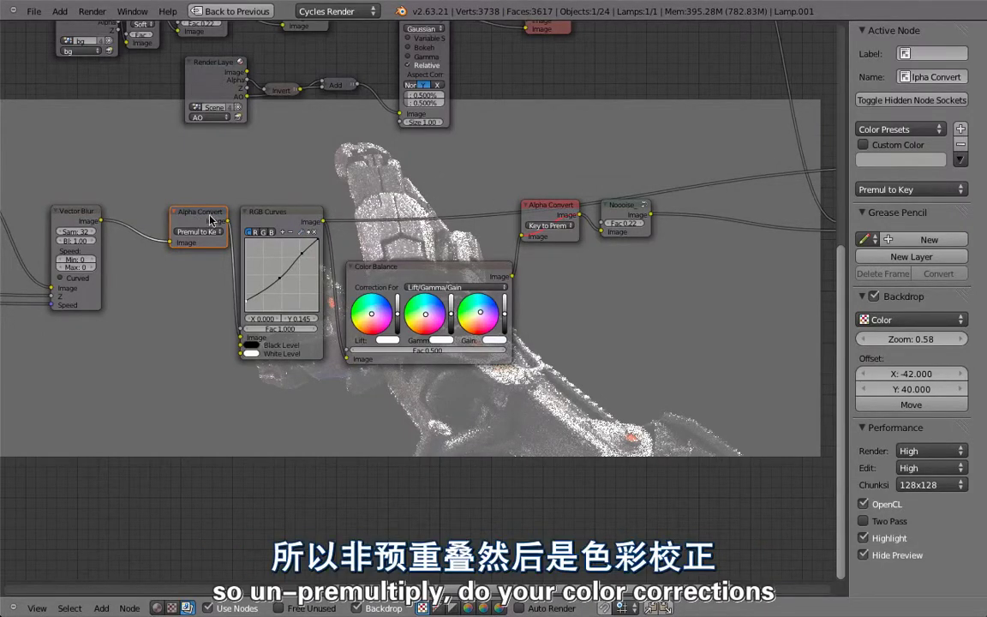
- Unmute the Key to Premul Alpha Convert node after the Color Balance and preview its output
{"action": "left_click", "coordinate": [532, 206]}
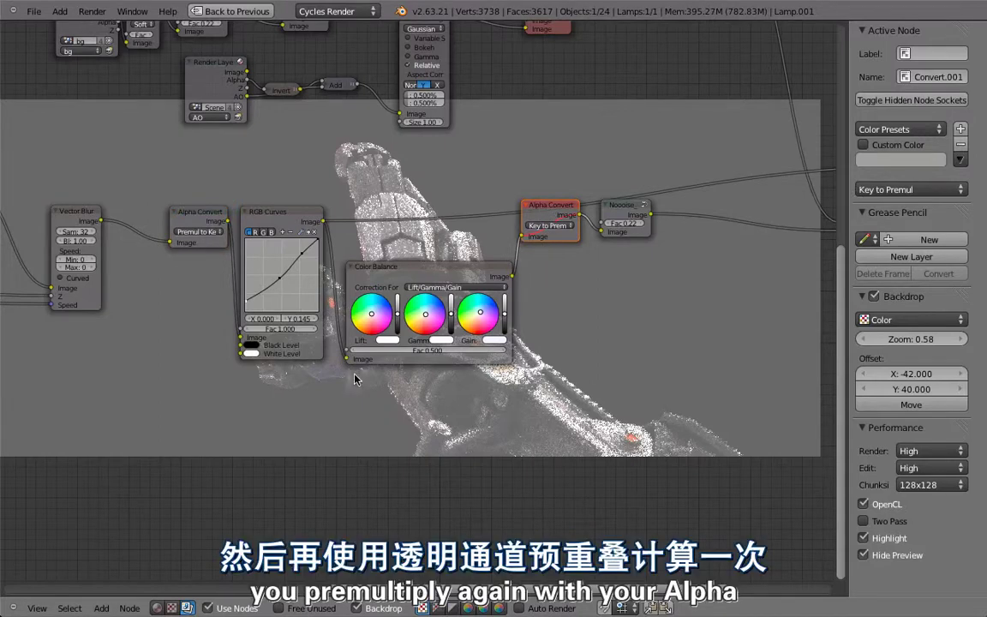
{"action": "key", "text": "m"}
{"action": "middle_click_drag", "start_coordinate": [563, 202], "coordinate": [525, 206]}
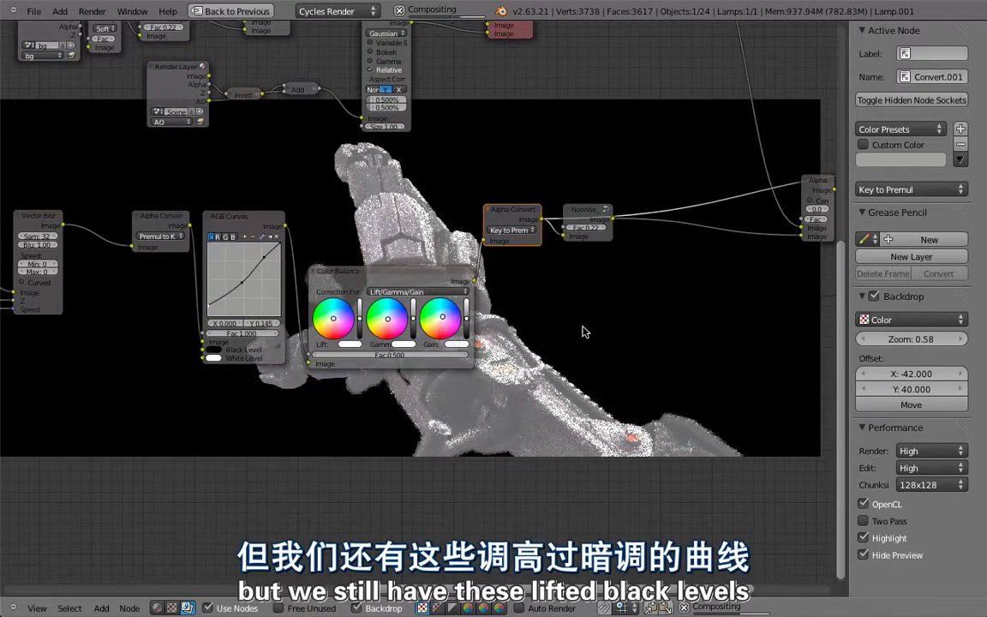
- Preview the composite from the Lens Distortion node and return from the maximized node editor to the full multi-editor layout
{"action": "middle_click_drag", "start_coordinate": [655, 299], "coordinate": [422, 261]}
{"action": "scroll", "coordinate": [422, 261], "scroll_direction": "down", "scroll_amount": 3}
{"action": "left_click", "coordinate": [535, 190]}
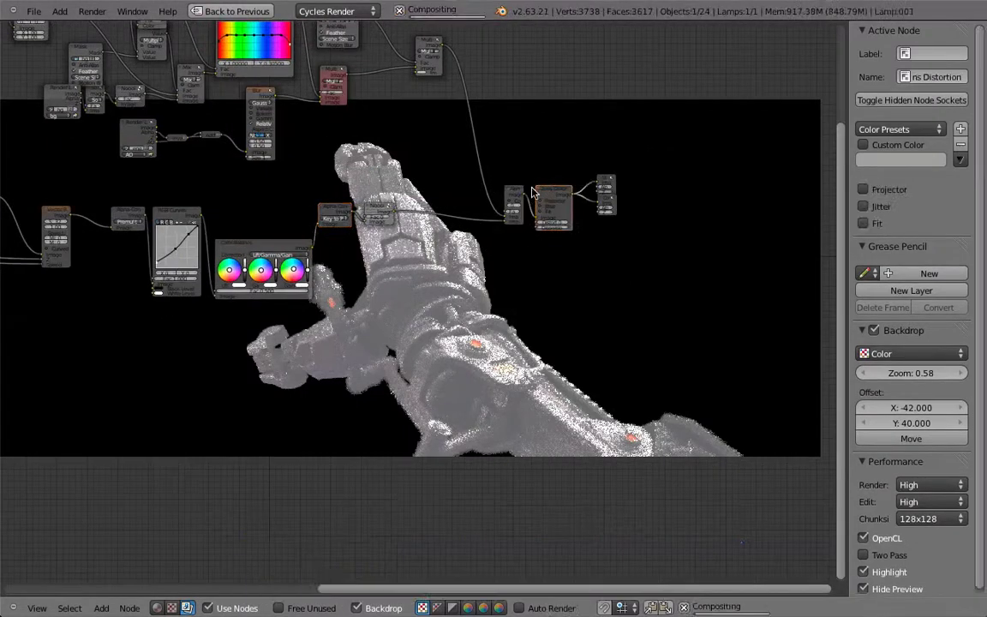
{"action": "scroll", "coordinate": [380, 264], "scroll_direction": "down", "scroll_amount": 5}
{"action": "middle_click_drag", "start_coordinate": [322, 248], "coordinate": [454, 317]}
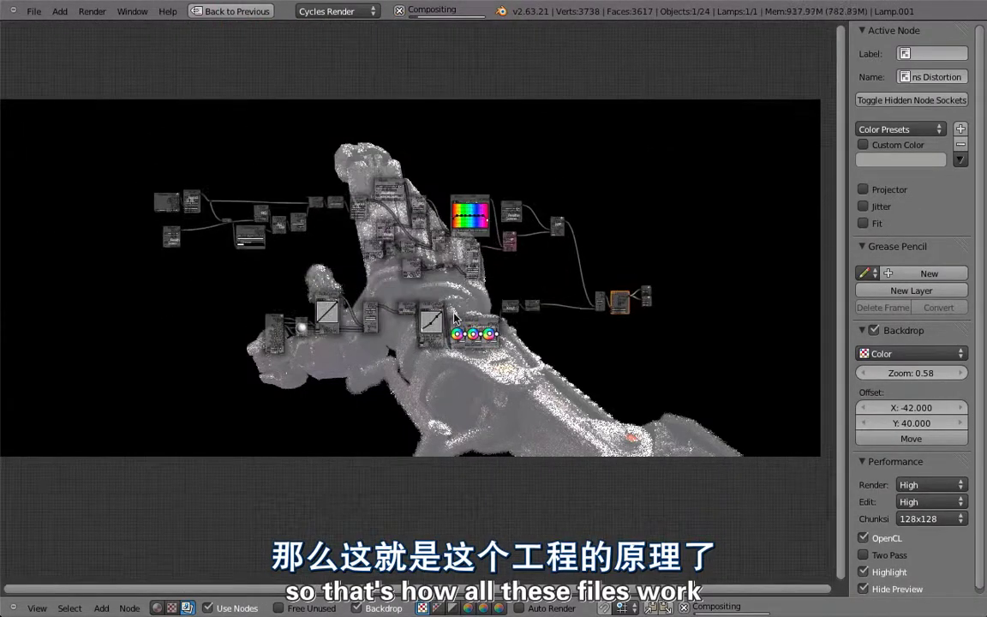
{"action": "key", "text": "ctrl+Up"}
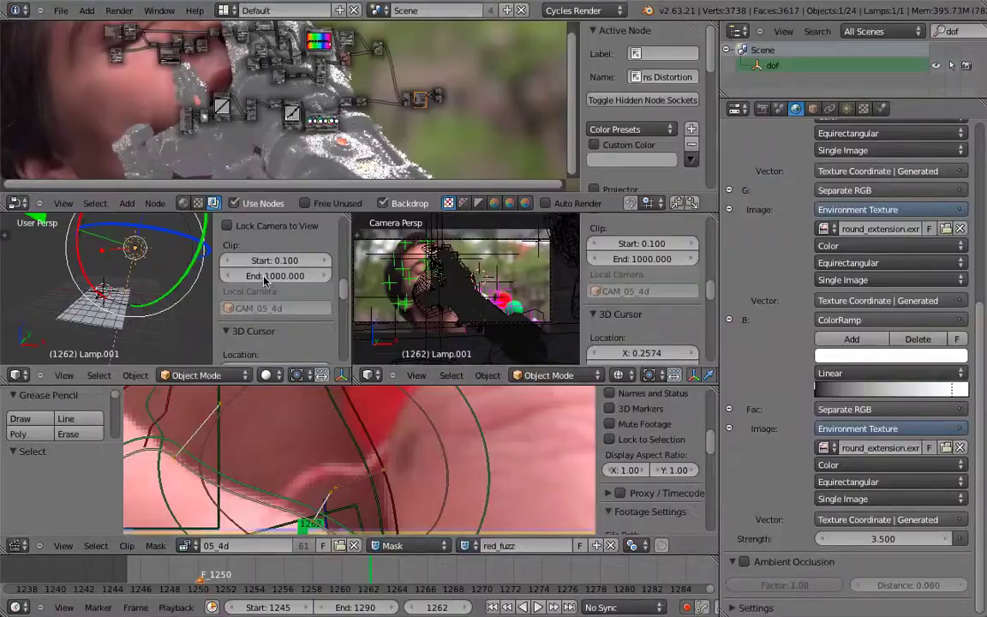